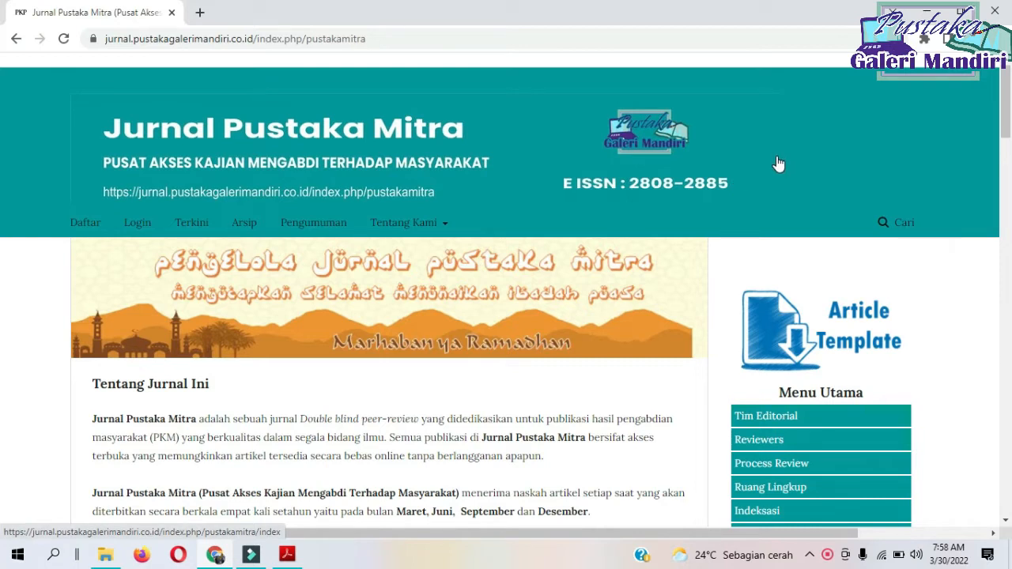
# Log in to the Jurnal Pustaka Mitra site with the saved username and password.
pyautogui.click(137, 227)
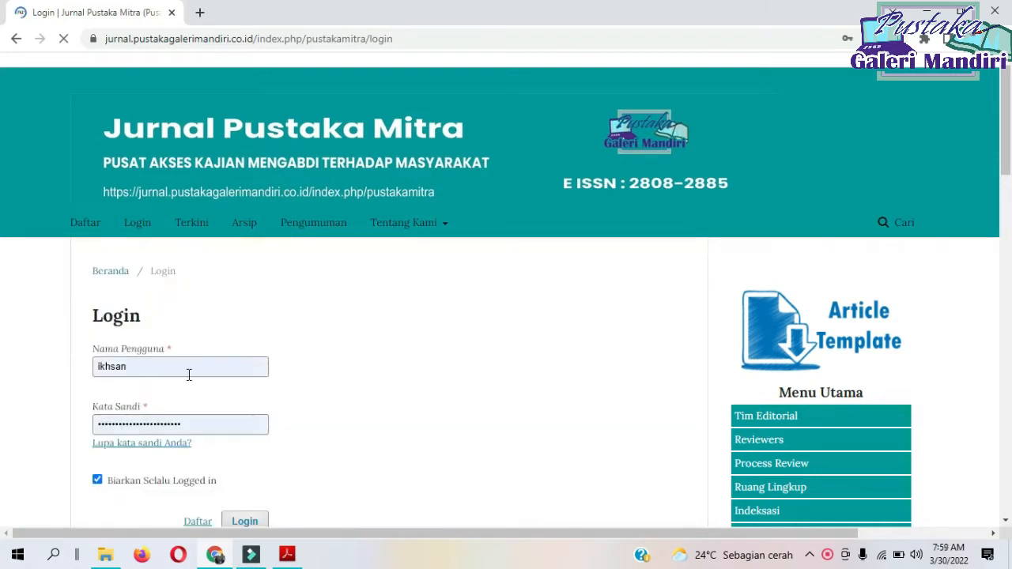
pyautogui.scroll(-3, 197, 376)
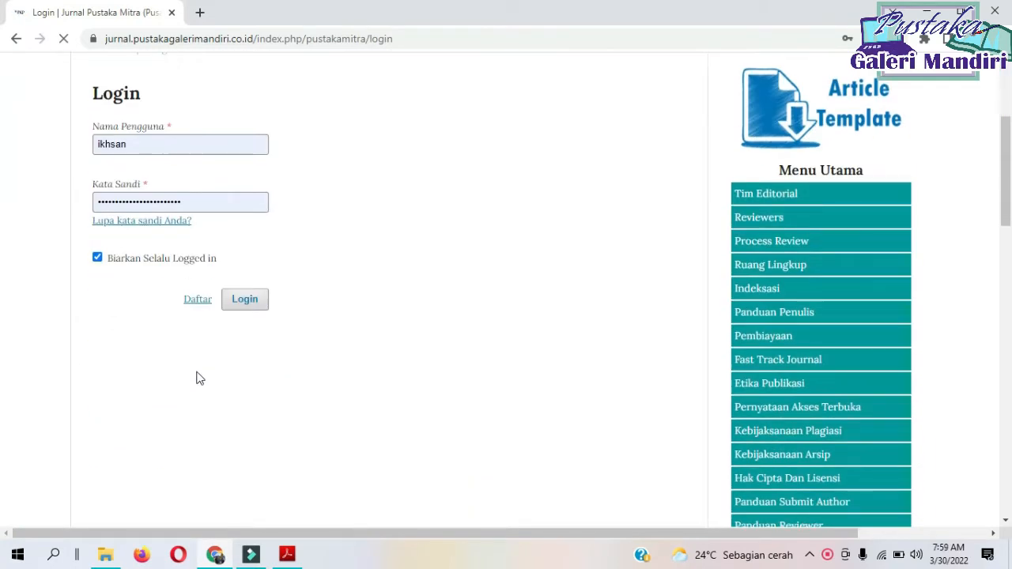
pyautogui.click(237, 306)
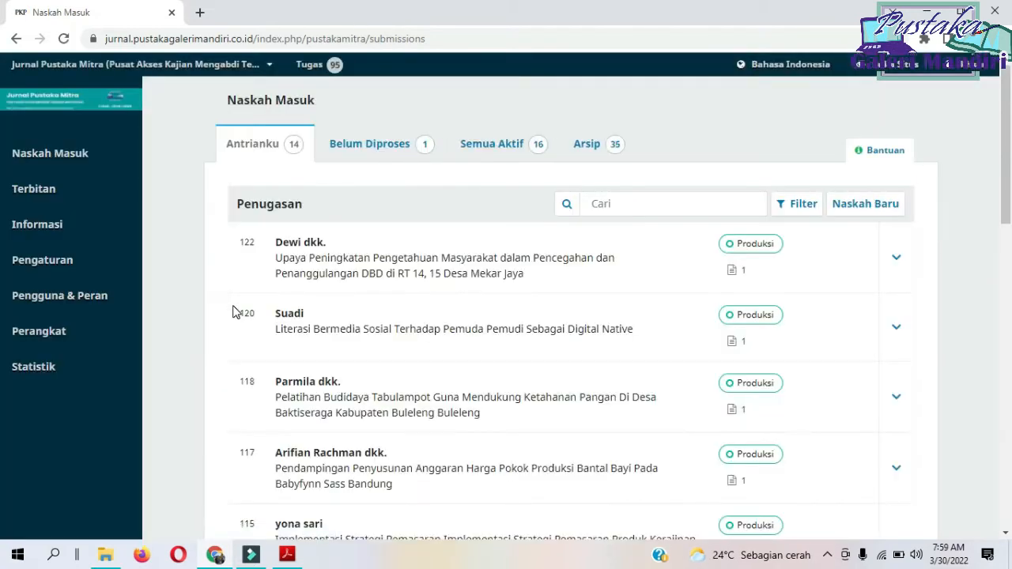
# Examine the assigned submissions in Naskah Masuk and the workflow stage of each manuscript.
pyautogui.scroll(-7, 511, 343)
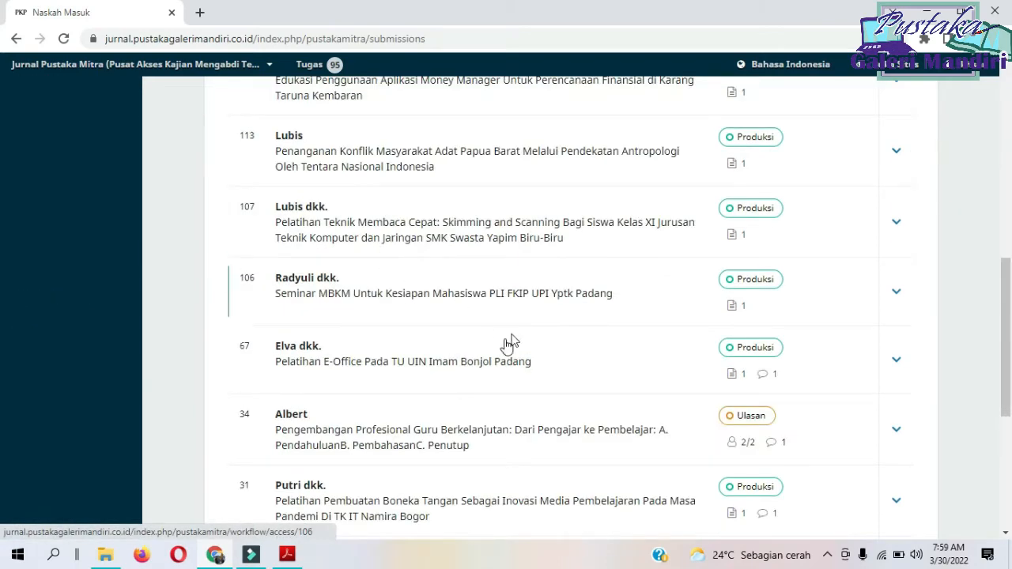
pyautogui.scroll(6, 511, 343)
pyautogui.scroll(-5, 690, 332)
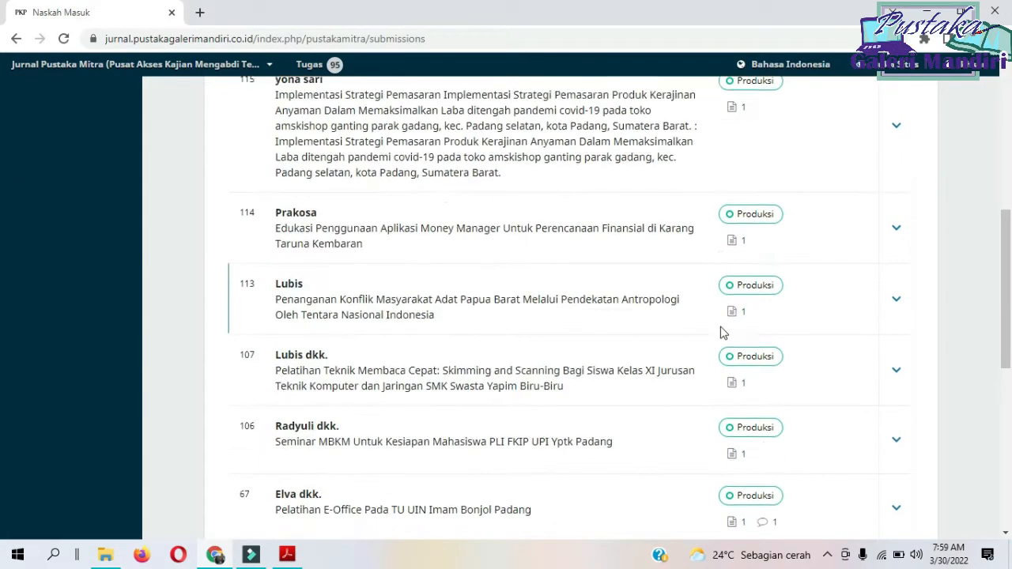
pyautogui.scroll(5, 689, 332)
pyautogui.scroll(-8, 734, 301)
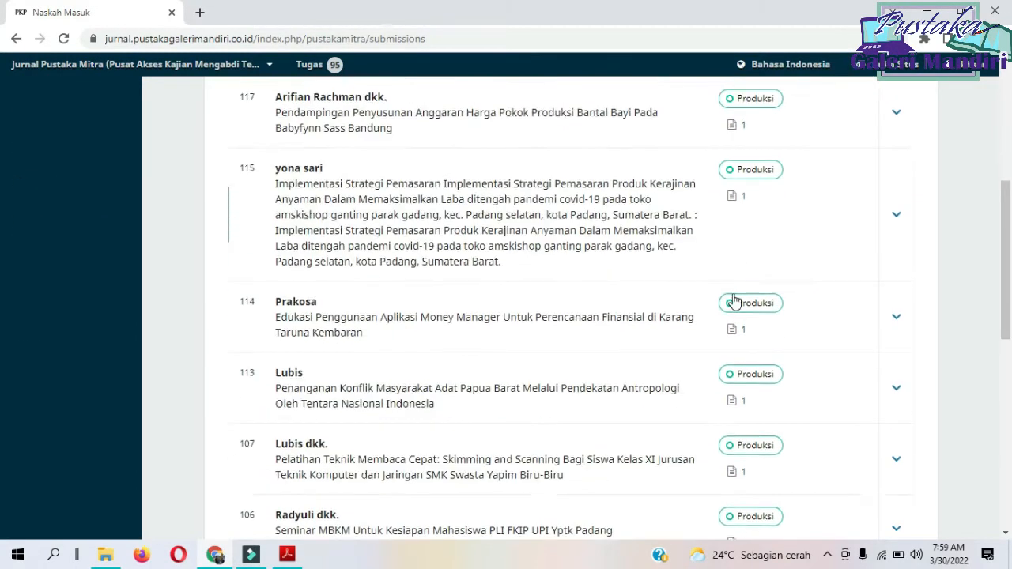
pyautogui.scroll(-5, 733, 301)
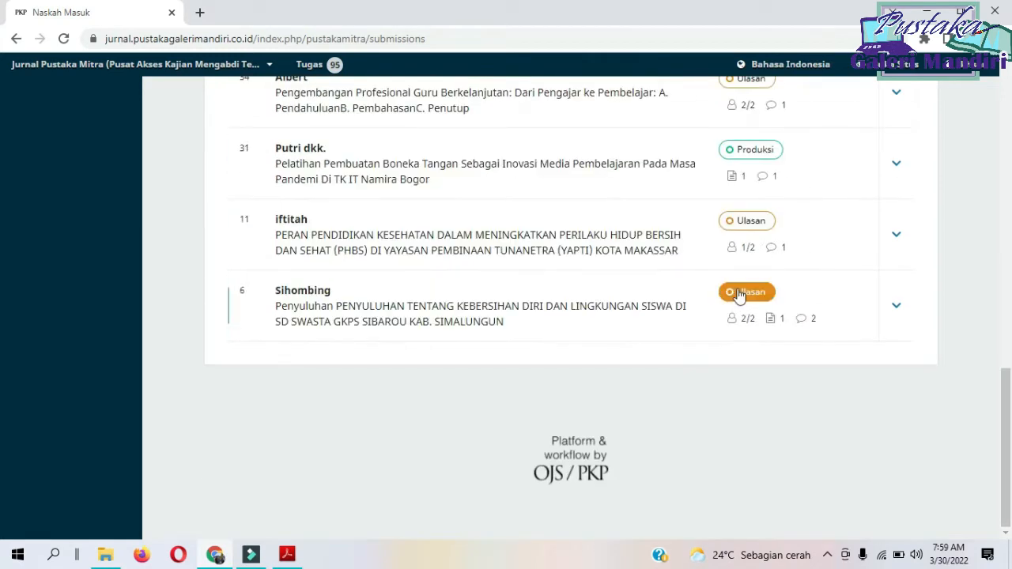
pyautogui.scroll(2, 734, 293)
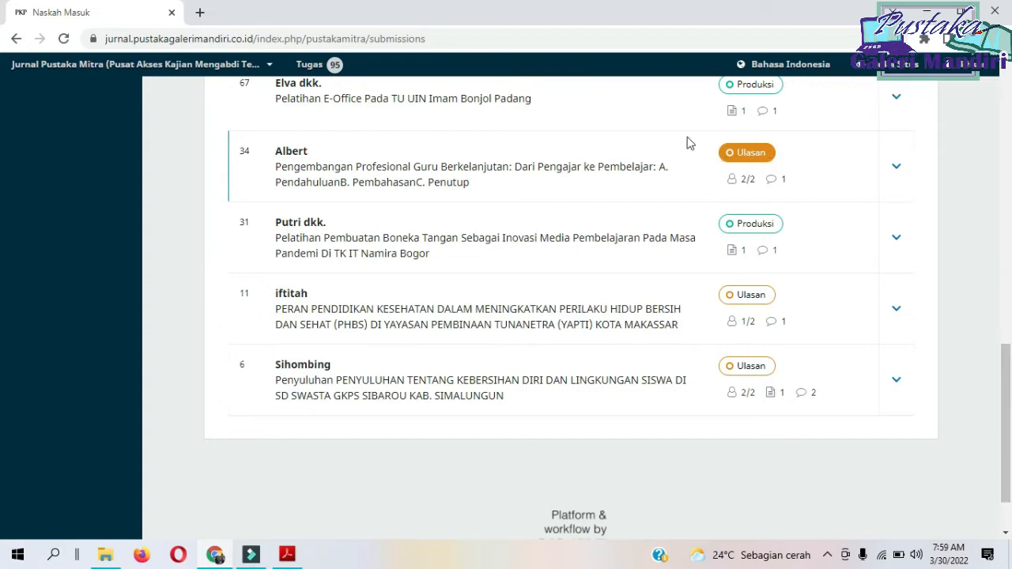
pyautogui.scroll(12, 629, 226)
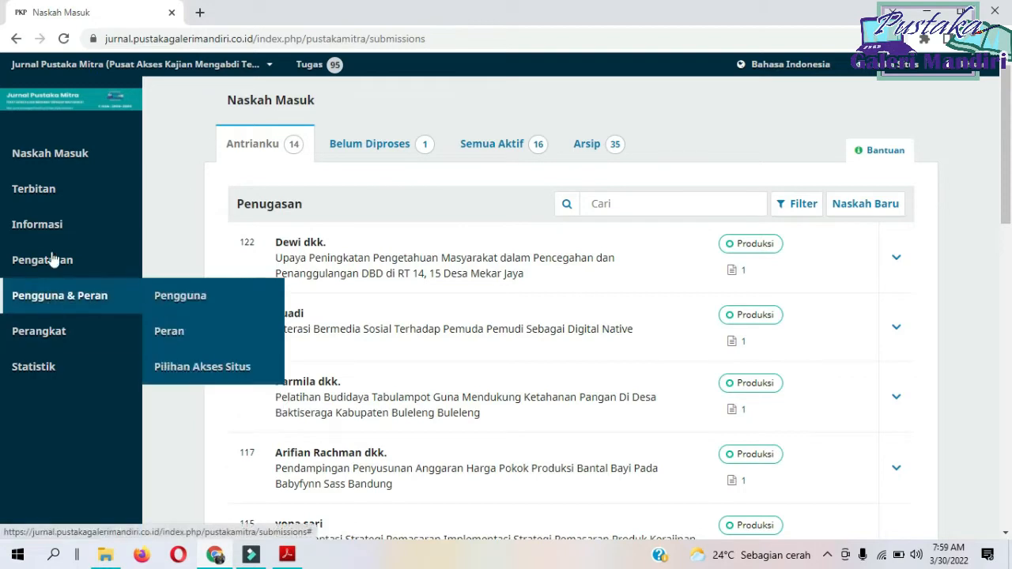
# Start creating a new issue under the journal's upcoming issues (Terbitan Akan Datang).
pyautogui.moveTo(59, 202)
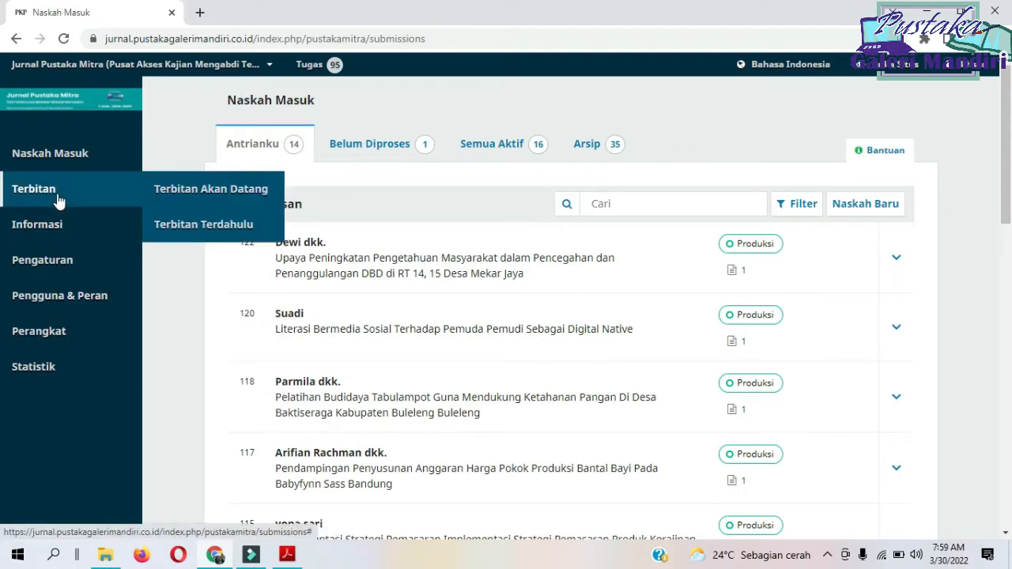
pyautogui.click(196, 190)
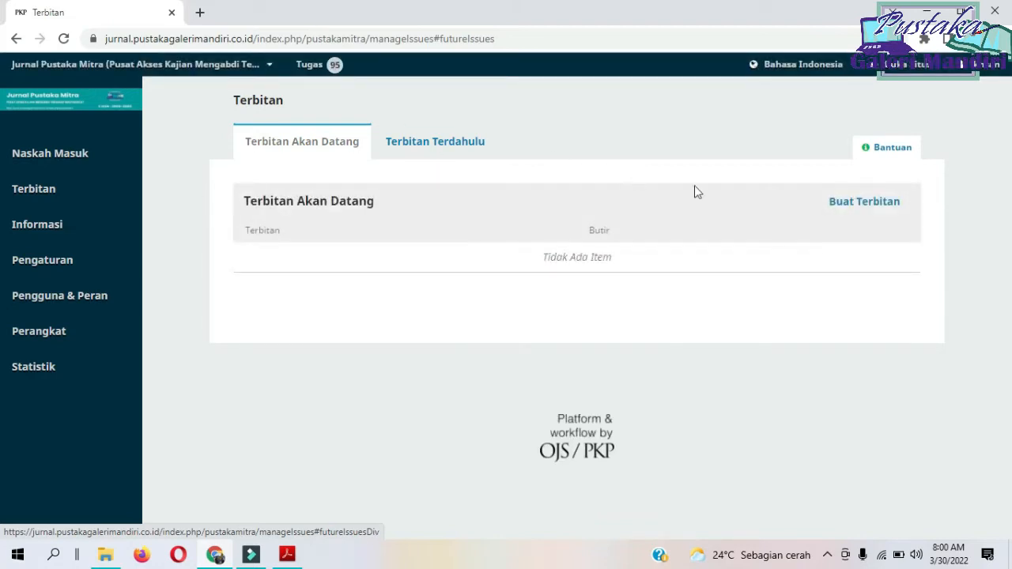
pyautogui.click(864, 211)
pyautogui.click(864, 207)
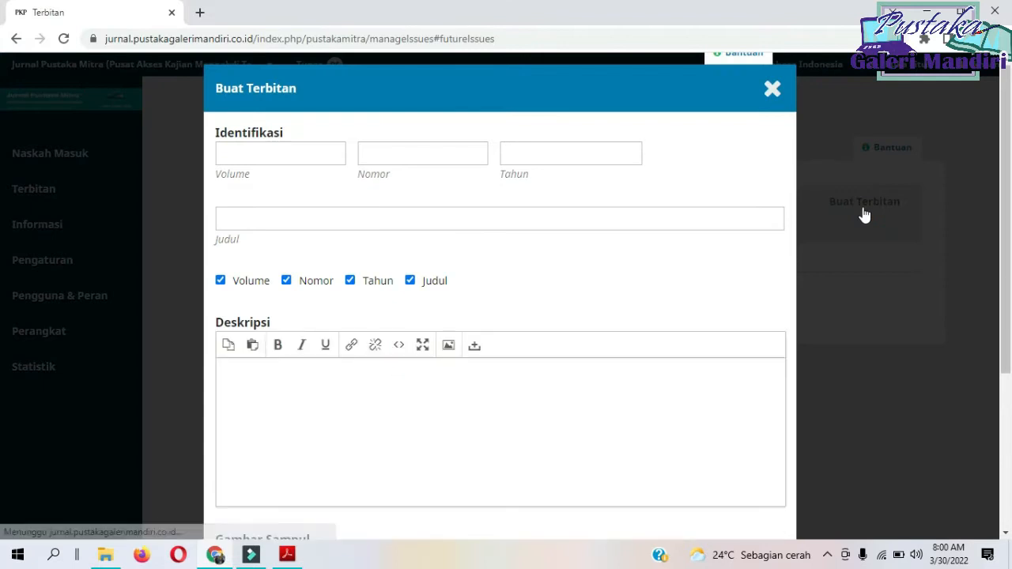
# Identify the new issue as volume 2, number 1, year 2022.
pyautogui.click(312, 152)
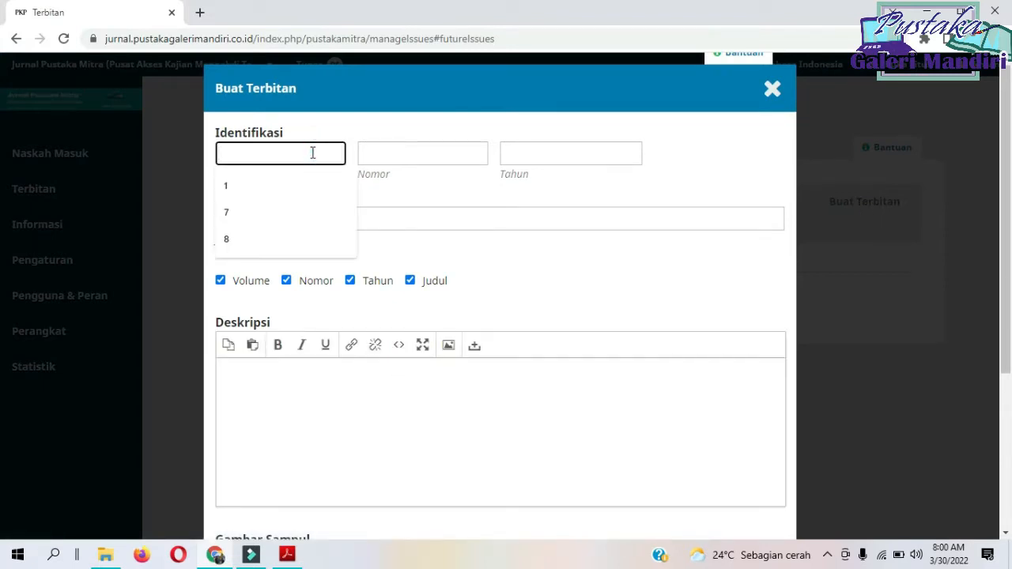
pyautogui.click(351, 110)
pyautogui.click(309, 154)
pyautogui.write('2')
pyautogui.click(389, 152)
pyautogui.write('1')
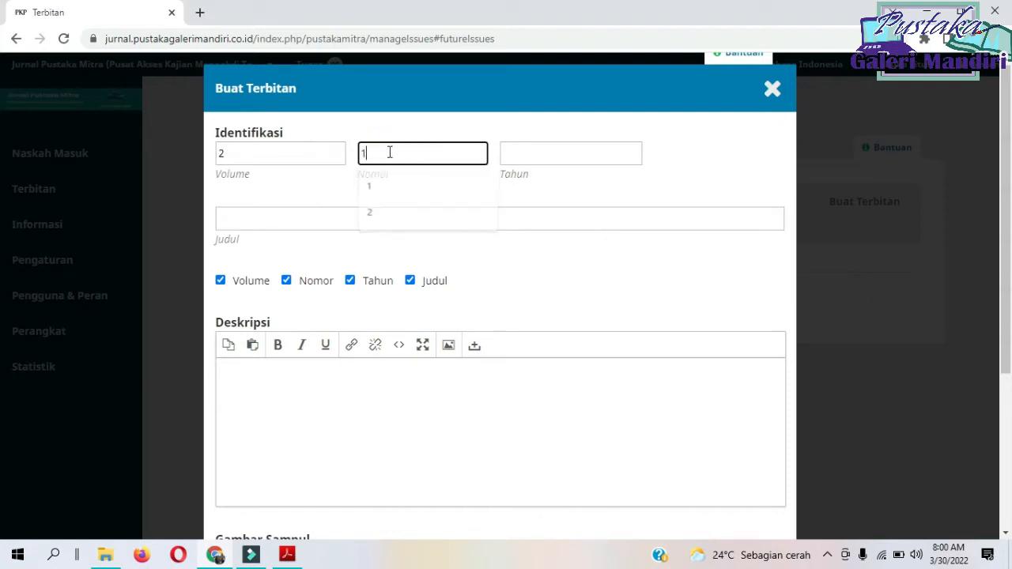
pyautogui.click(510, 148)
pyautogui.write('2')
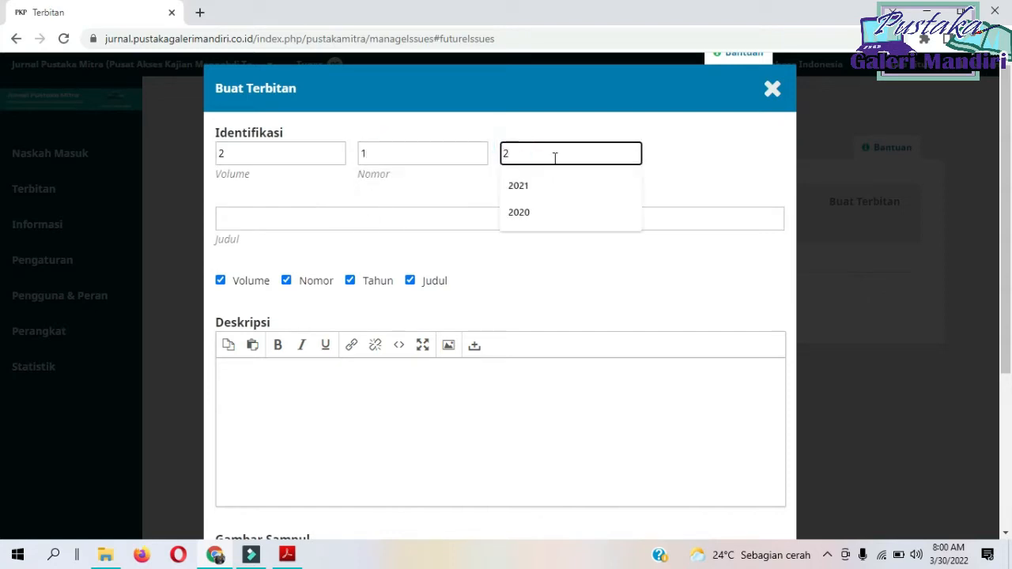
pyautogui.write('022')
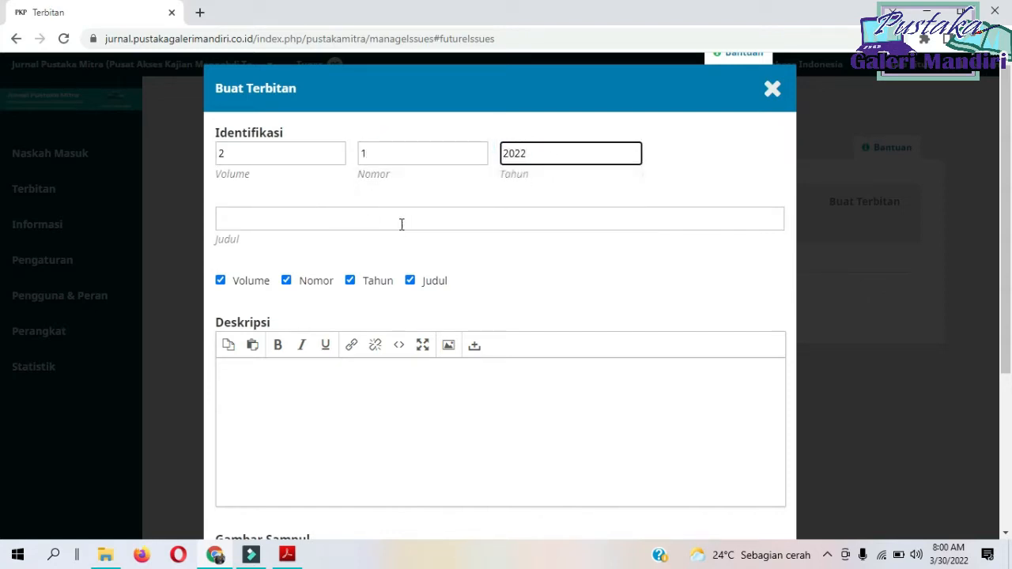
# Set the issue title to "Jurnal Pustaka Mitra (Pusat Akses Kajian Mengabdi Terhadap Masyarakat)".
pyautogui.click(401, 219)
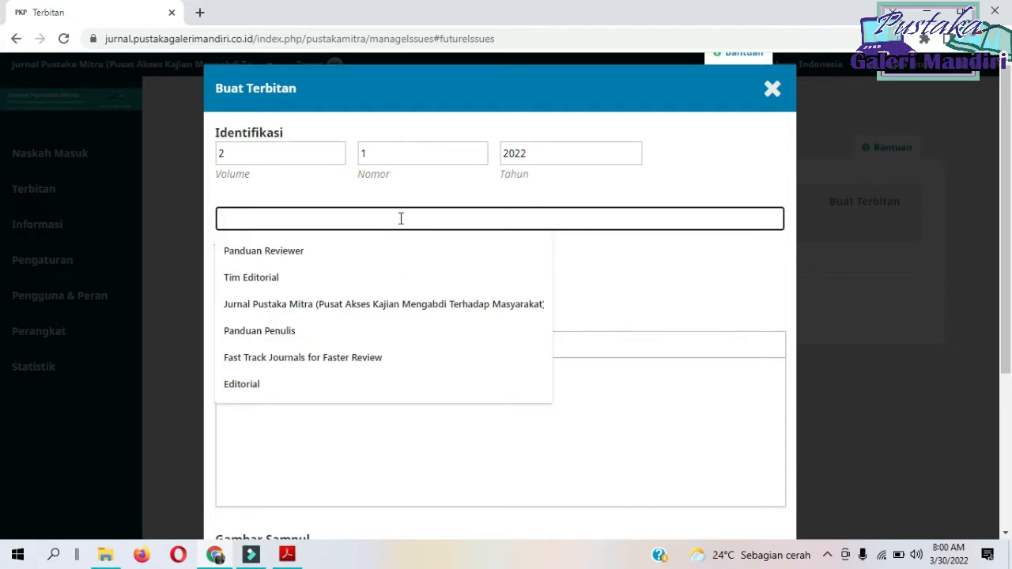
pyautogui.write('Jurnal')
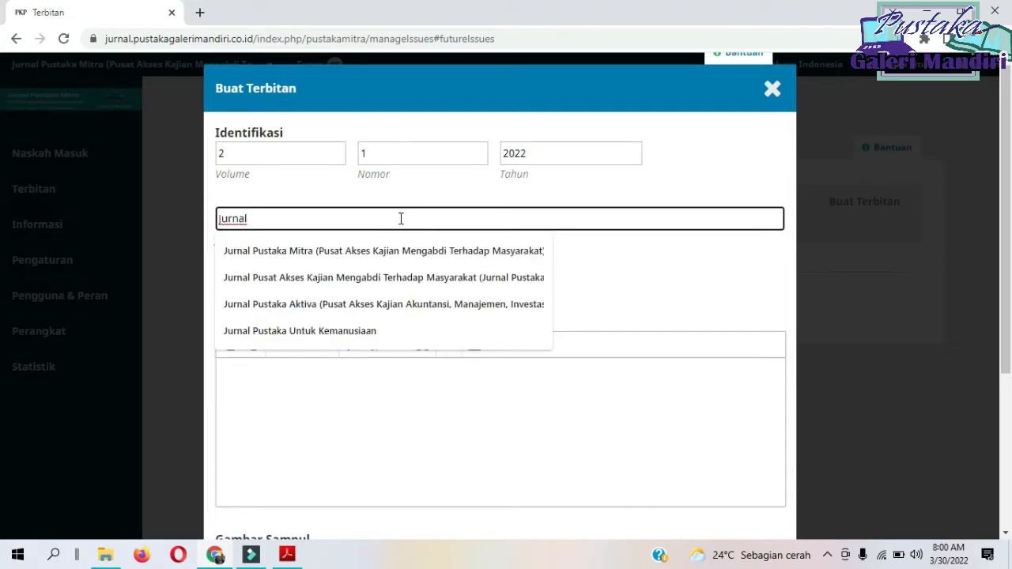
pyautogui.press('Down')
pyautogui.press('Tab')
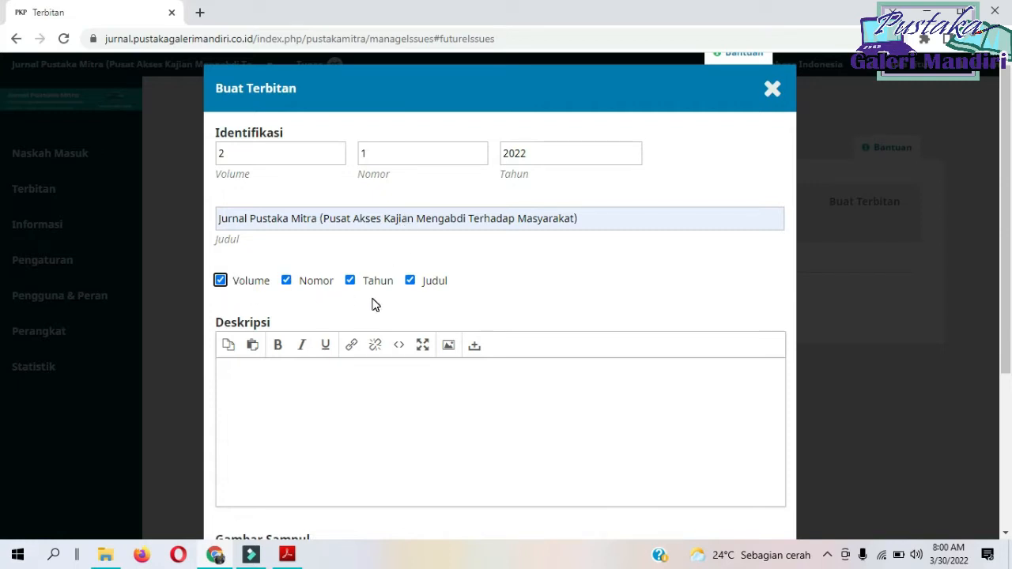
# Save the new issue with the description, cover image and URL path left empty.
pyautogui.scroll(-1, 475, 294)
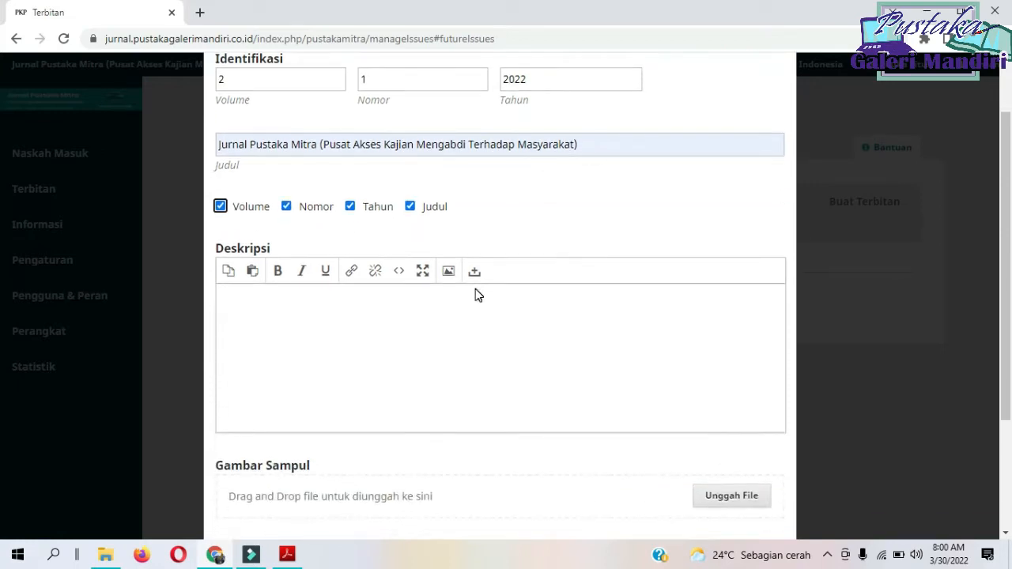
pyautogui.scroll(-1, 476, 294)
pyautogui.click(277, 238)
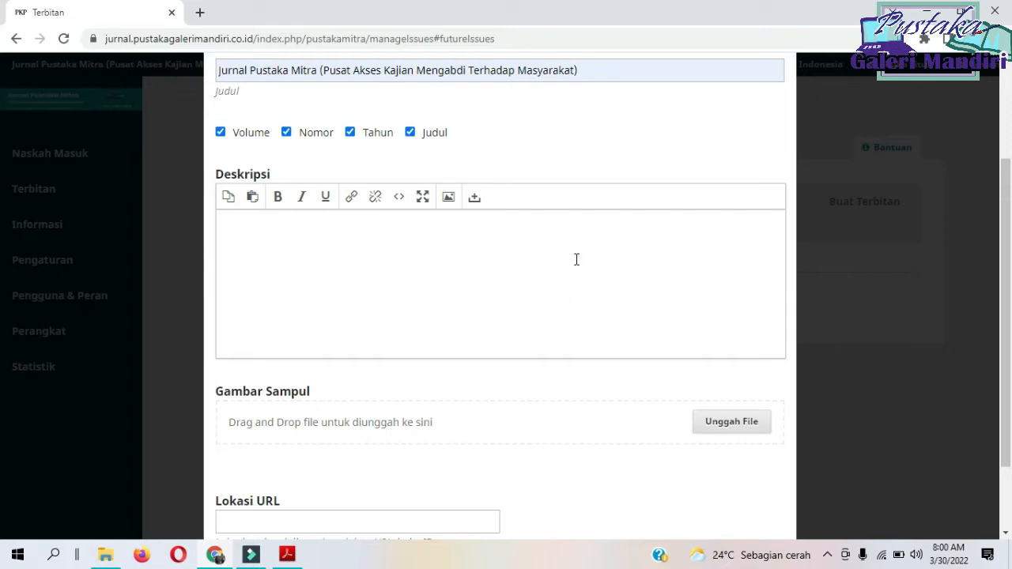
pyautogui.scroll(-2, 573, 265)
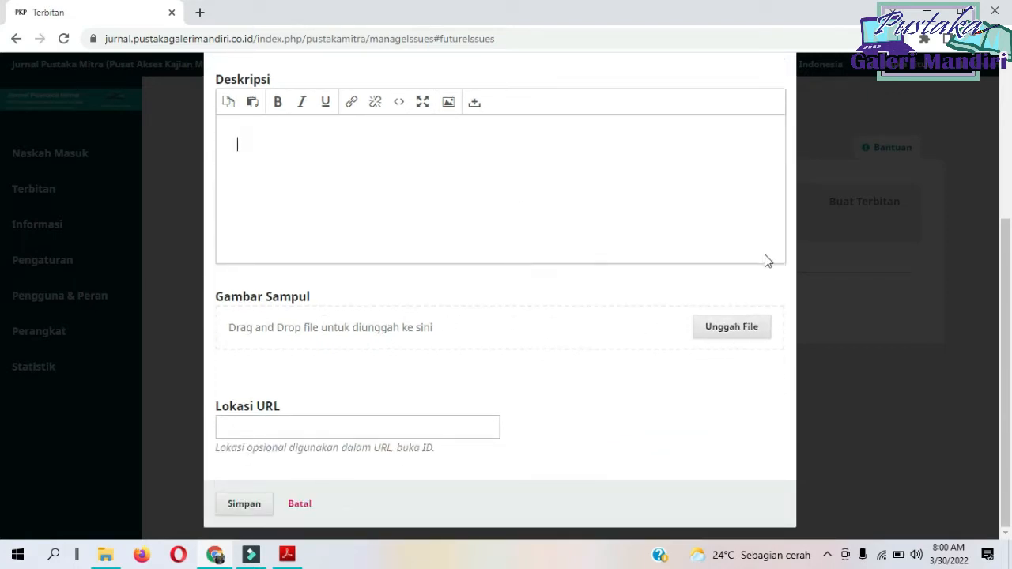
pyautogui.click(664, 321)
pyautogui.click(664, 321)
pyautogui.click(246, 506)
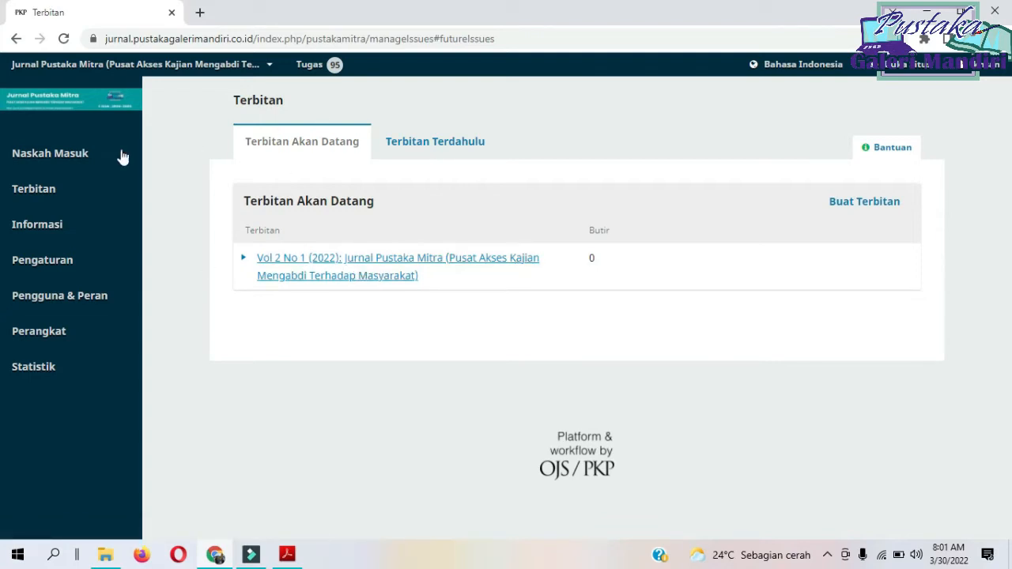
# Open the Publikasi details of the Naskah Masuk submission titled "Implementasi Strategi Pemasaran Produk Kerajinan Anyaman".
pyautogui.click(83, 168)
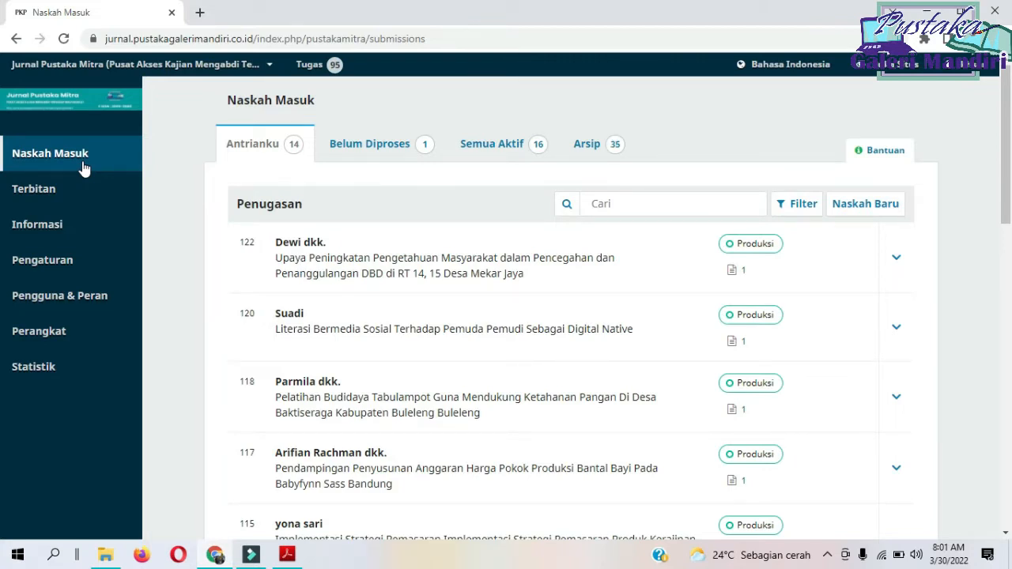
pyautogui.scroll(-3, 244, 219)
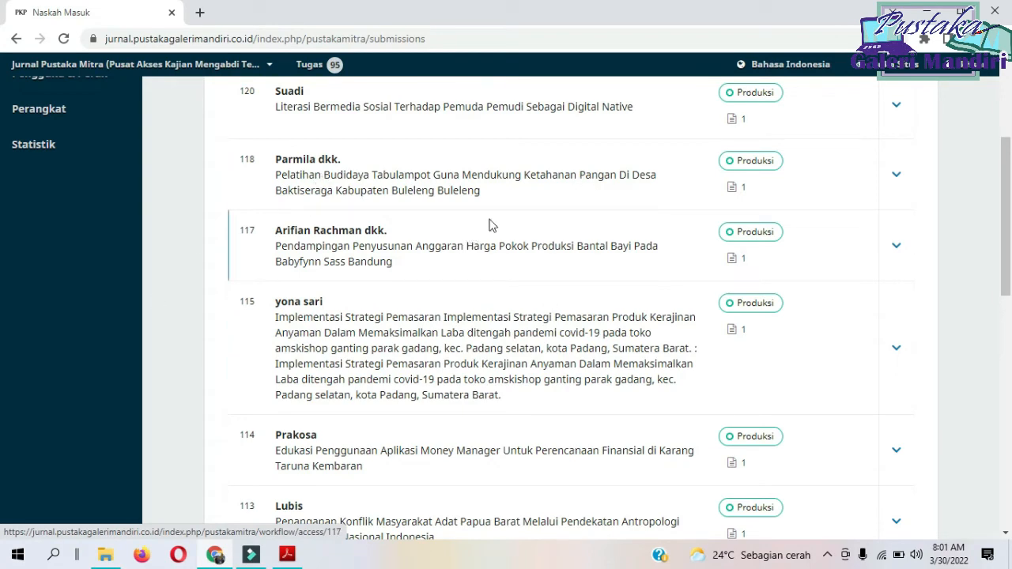
pyautogui.scroll(3, 909, 244)
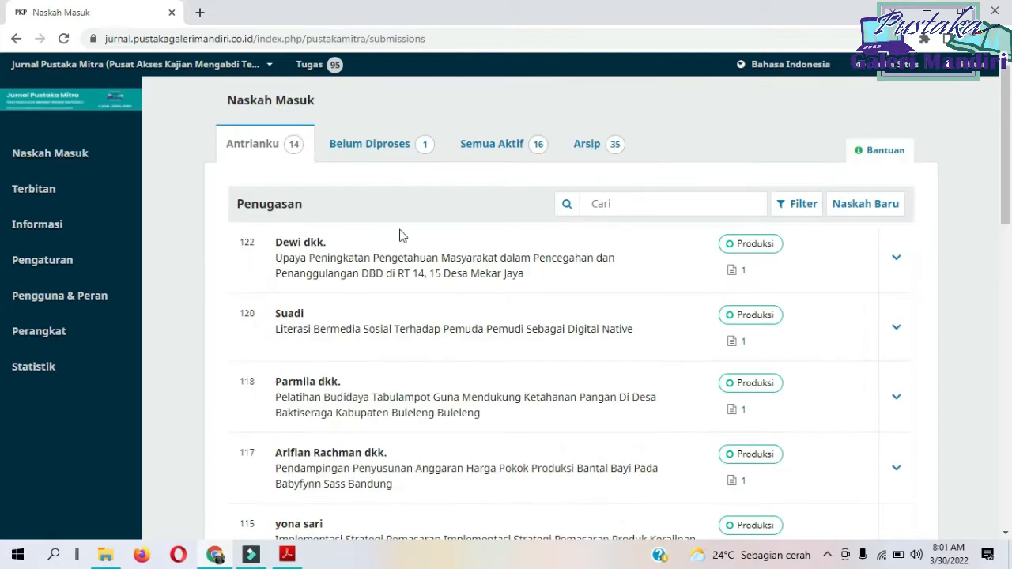
pyautogui.scroll(-5, 409, 287)
pyautogui.scroll(2, 416, 293)
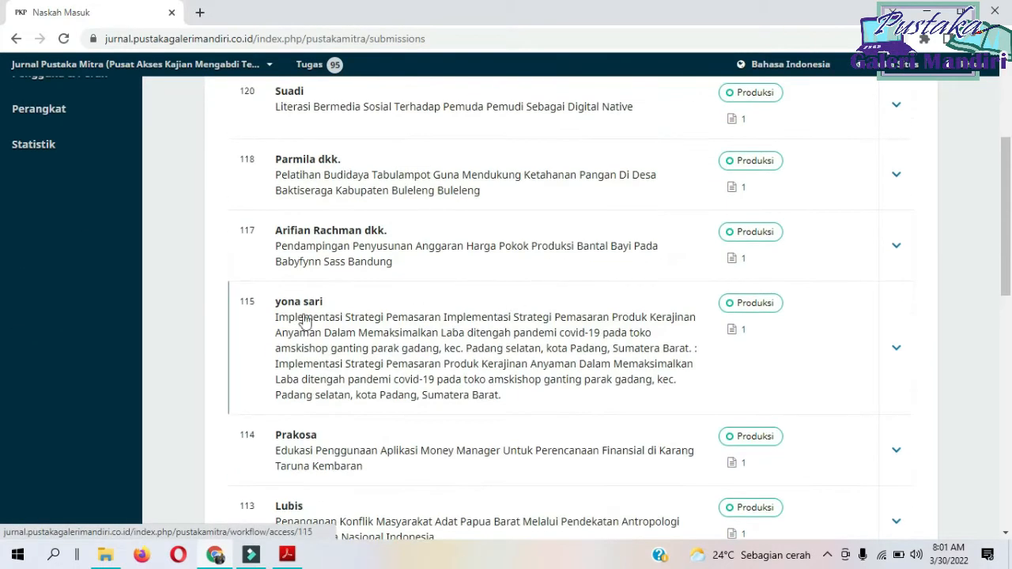
pyautogui.click(297, 307)
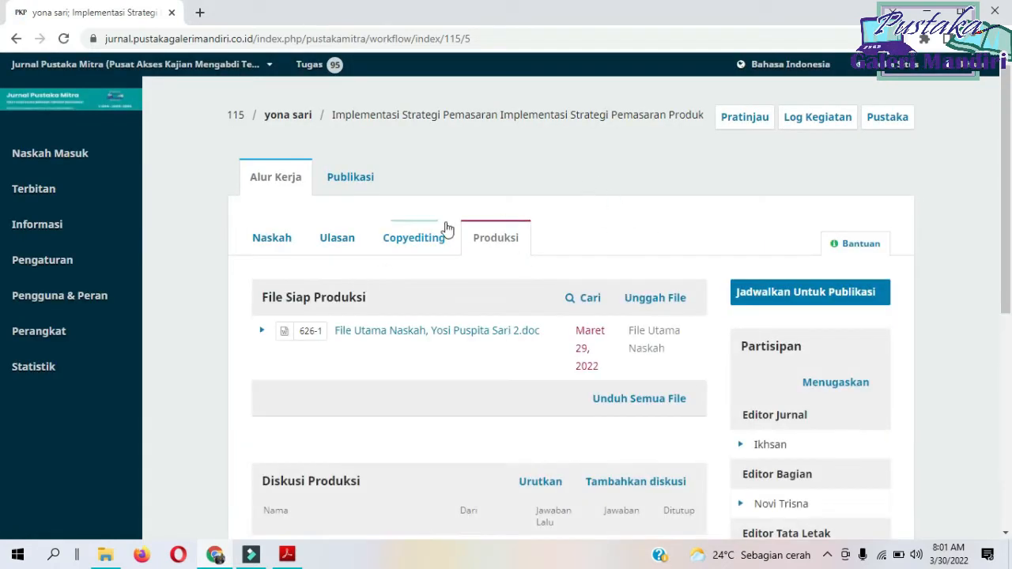
pyautogui.click(348, 181)
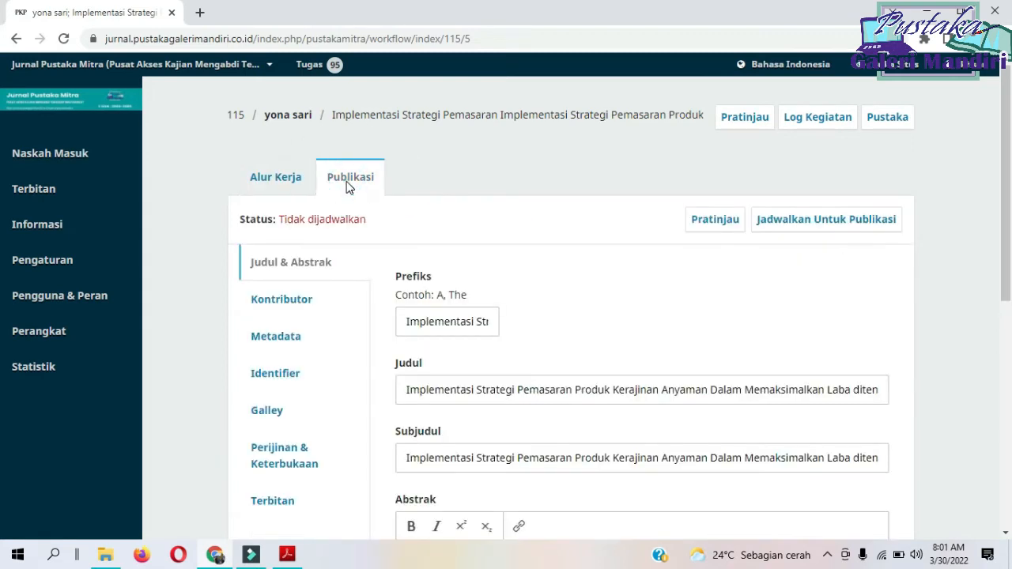
# Clear the Prefiks text in the submission's title and abstract details.
pyautogui.scroll(-3, 561, 235)
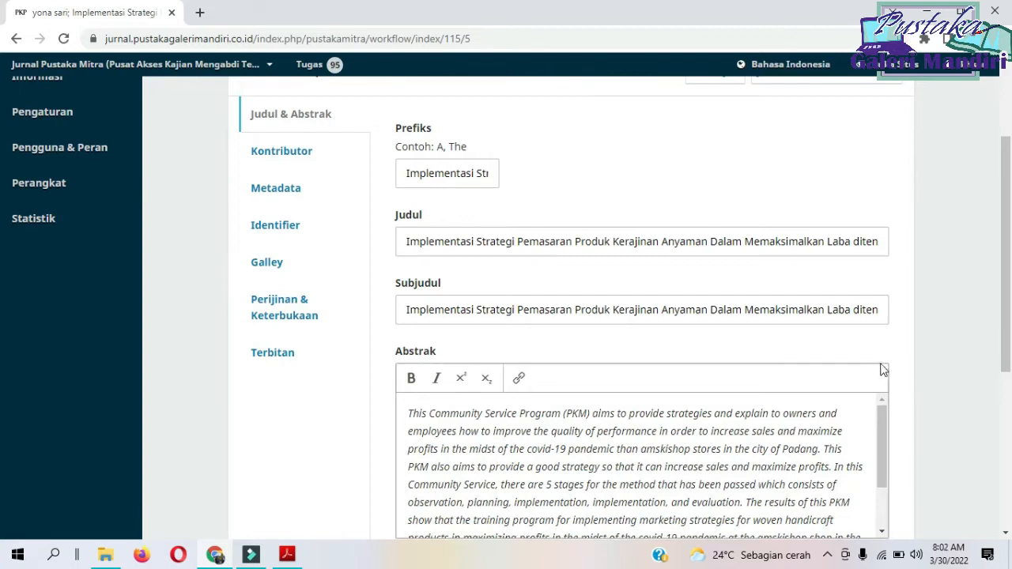
pyautogui.click(403, 177)
pyautogui.moveTo(404, 177); pyautogui.dragTo(675, 187)
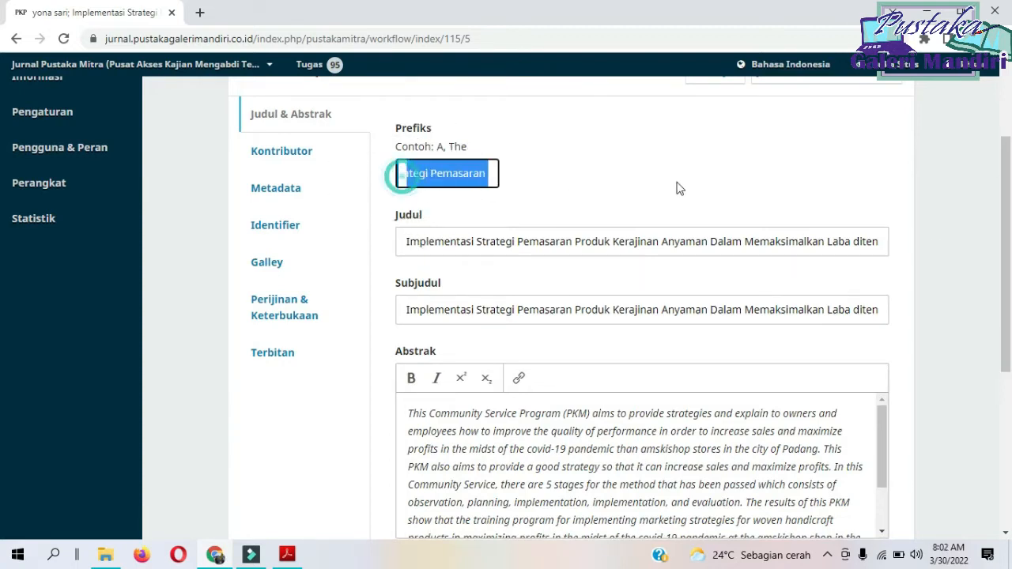
pyautogui.press('BackSpace')
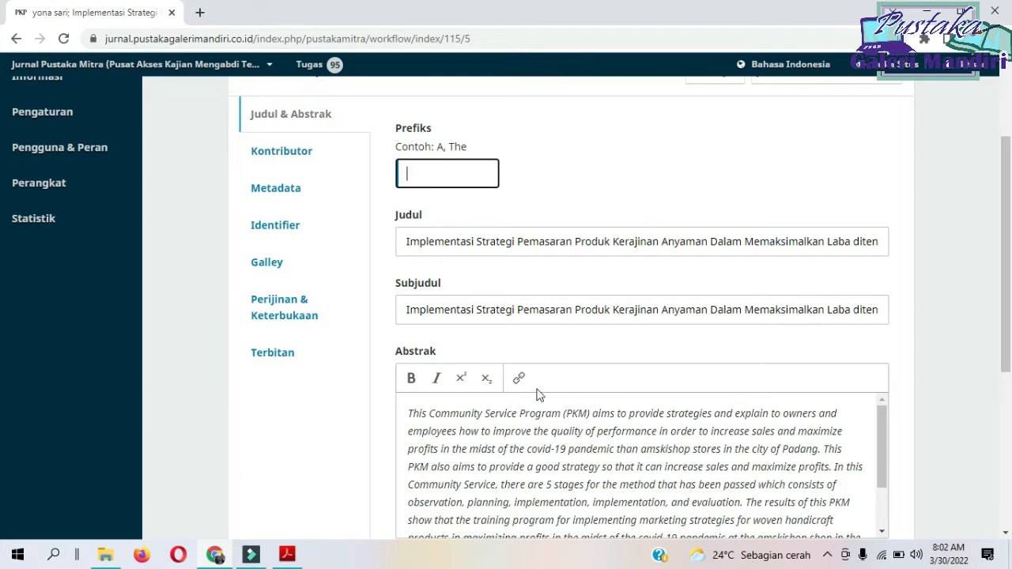
# Switch to the template PDF in Adobe Acrobat Reader, copy the article's full two-line title, and return to the submission in Chrome.
pyautogui.click(288, 557)
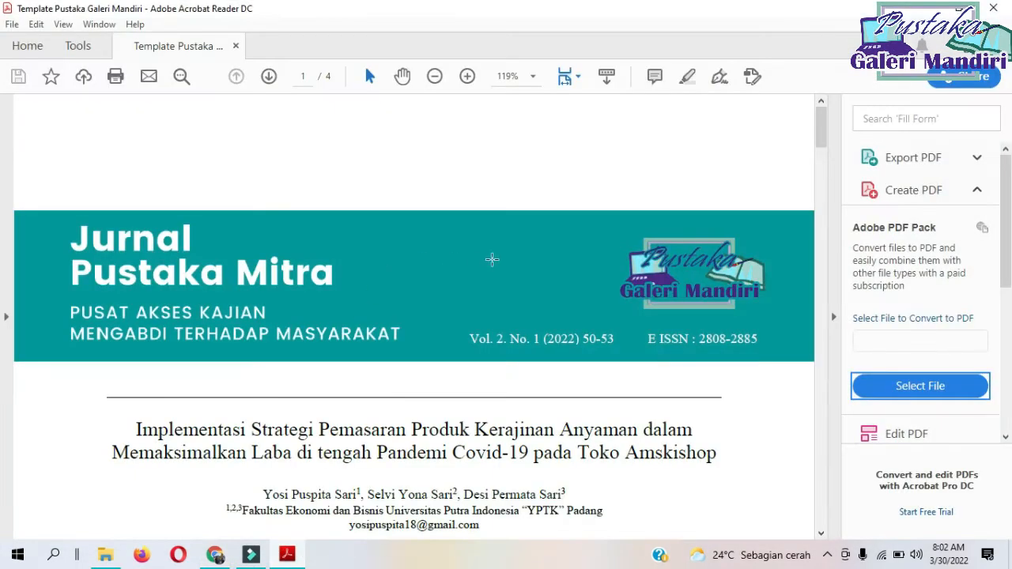
pyautogui.scroll(-3, 492, 259)
pyautogui.moveTo(136, 322)
pyautogui.mouseDown()
pyautogui.moveTo(408, 325)
pyautogui.moveTo(718, 354)
pyautogui.moveTo(707, 357)
pyautogui.mouseUp()
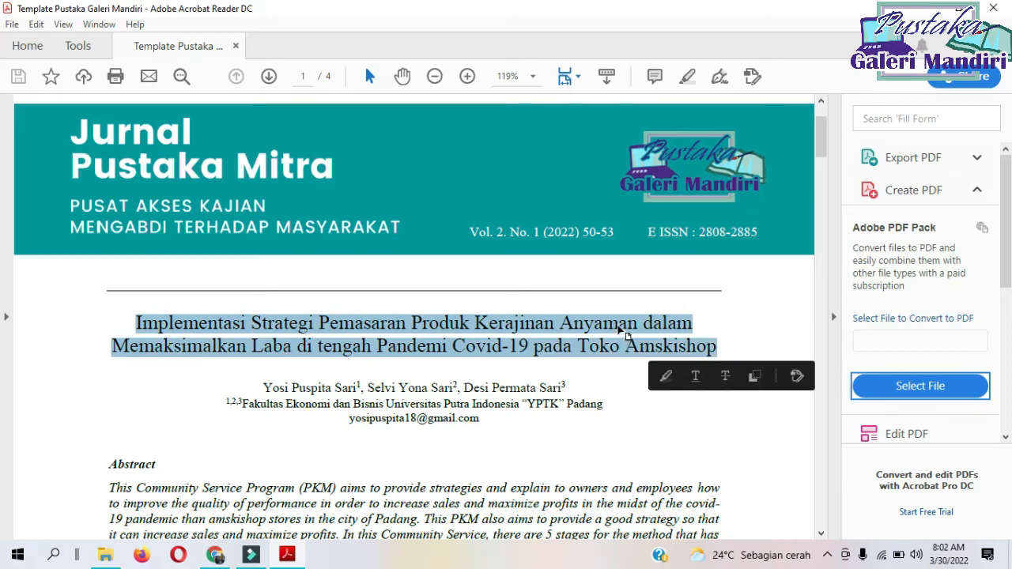
pyautogui.rightClick(624, 333)
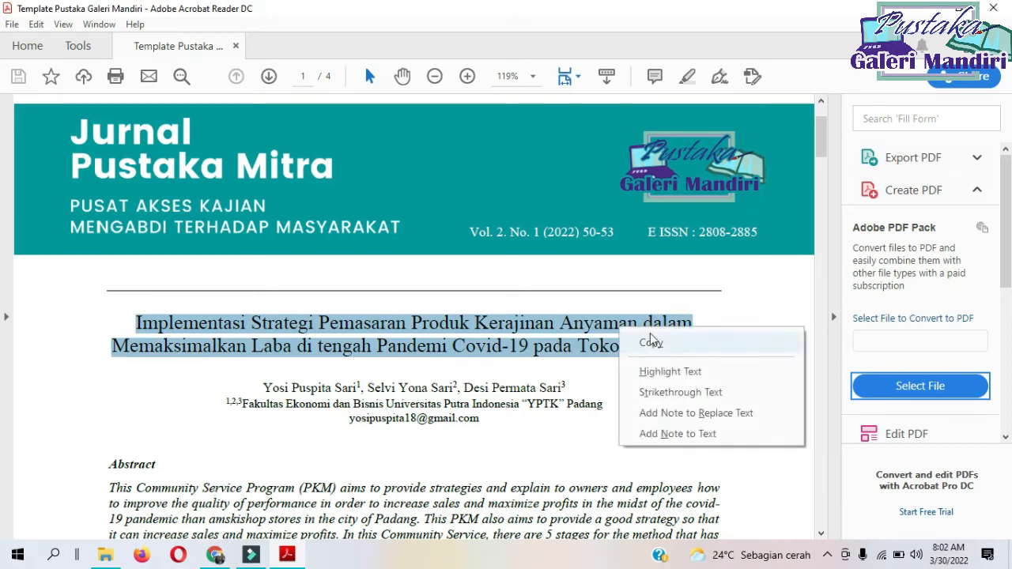
pyautogui.click(650, 342)
pyautogui.click(922, 10)
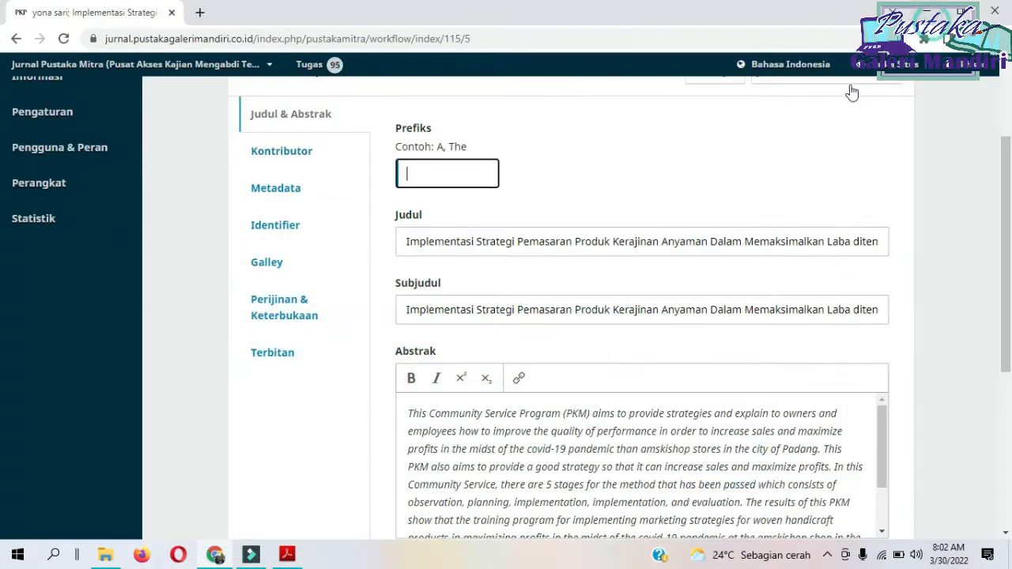
# Replace the Judul with "Implementasi Strategi Pemasaran Produk Kerajinan Anyaman dalam Memaksimalkan Laba di tengah Pandemi Covid-19 pada Toko Amskishop" and clear the Subjudul.
pyautogui.scroll(2, 622, 323)
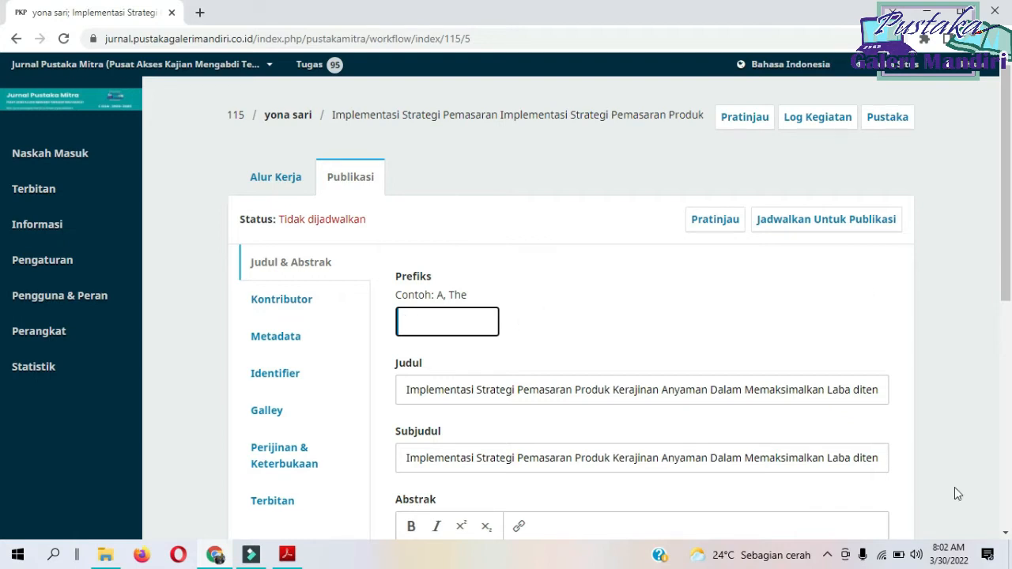
pyautogui.scroll(-4, 695, 381)
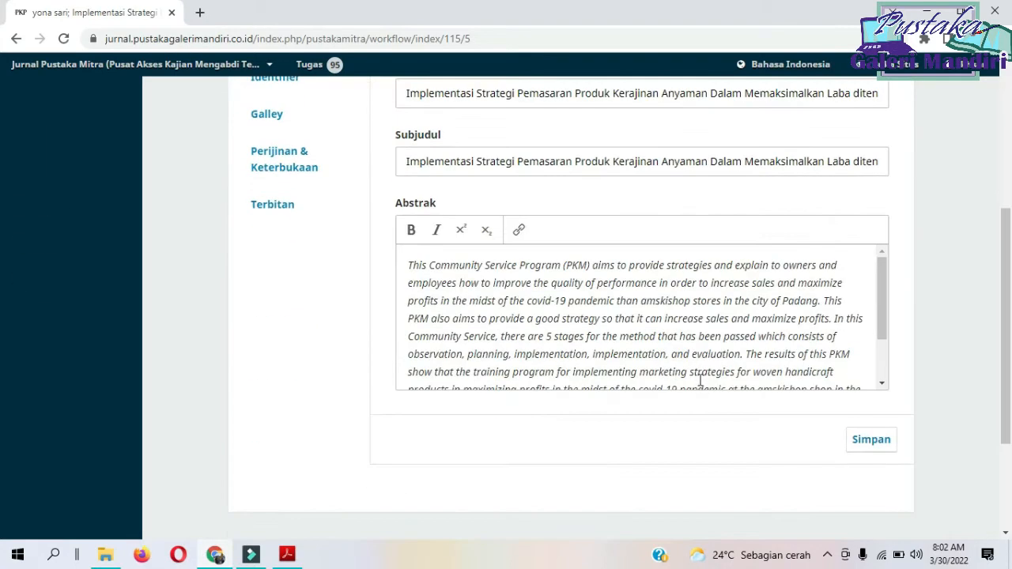
pyautogui.scroll(4, 699, 381)
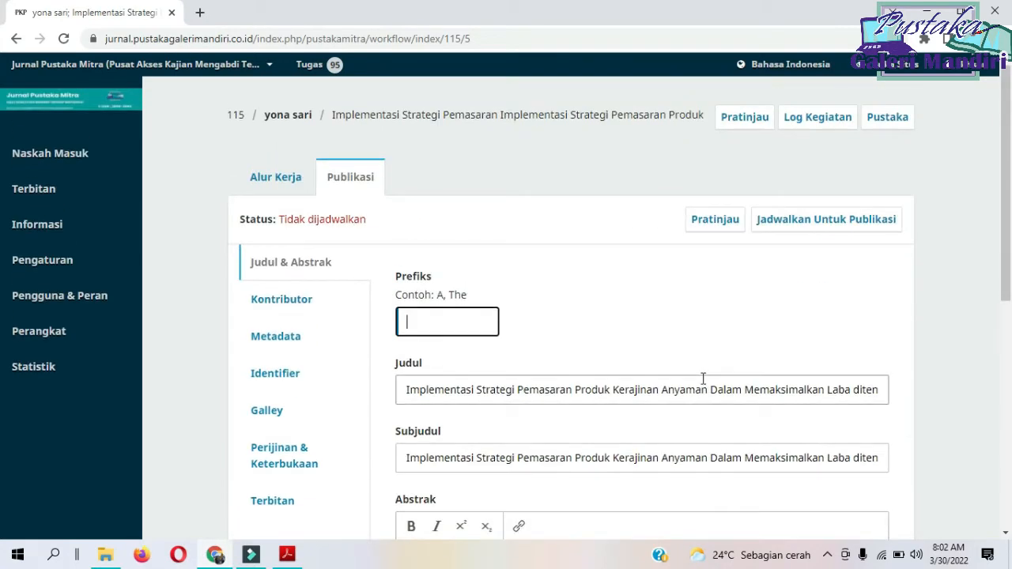
pyautogui.scroll(-2, 703, 378)
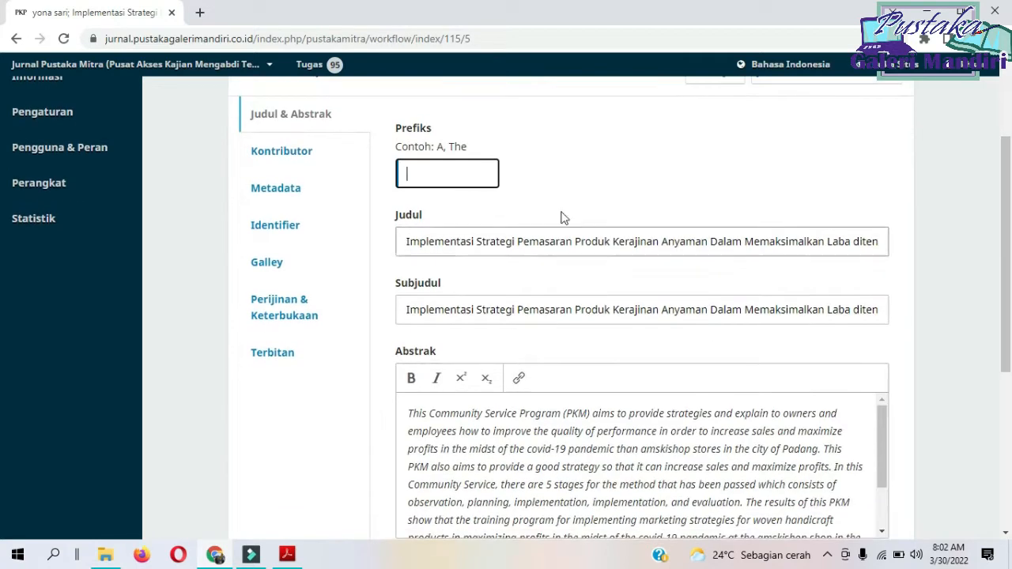
pyautogui.click(430, 244)
pyautogui.hotkey('ctrl', 'a')
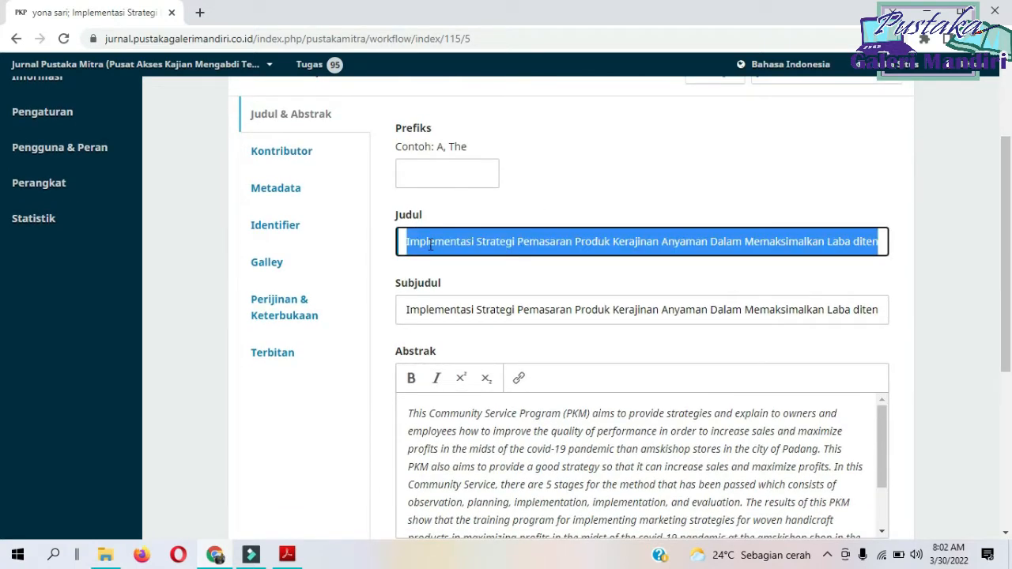
pyautogui.hotkey('ctrl', 'v')
pyautogui.click(435, 305)
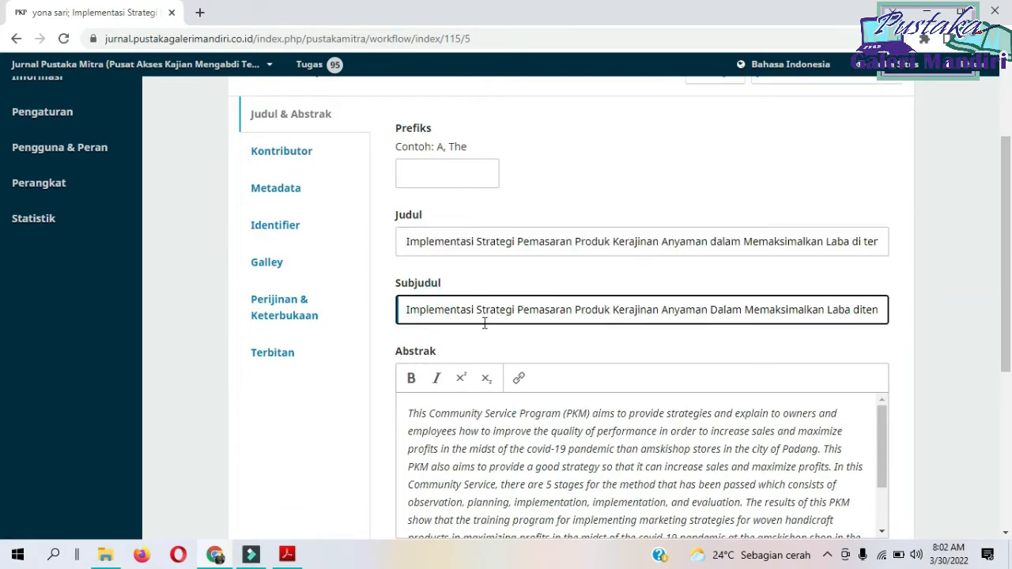
pyautogui.hotkey('ctrl', 'a')
pyautogui.press('BackSpace')
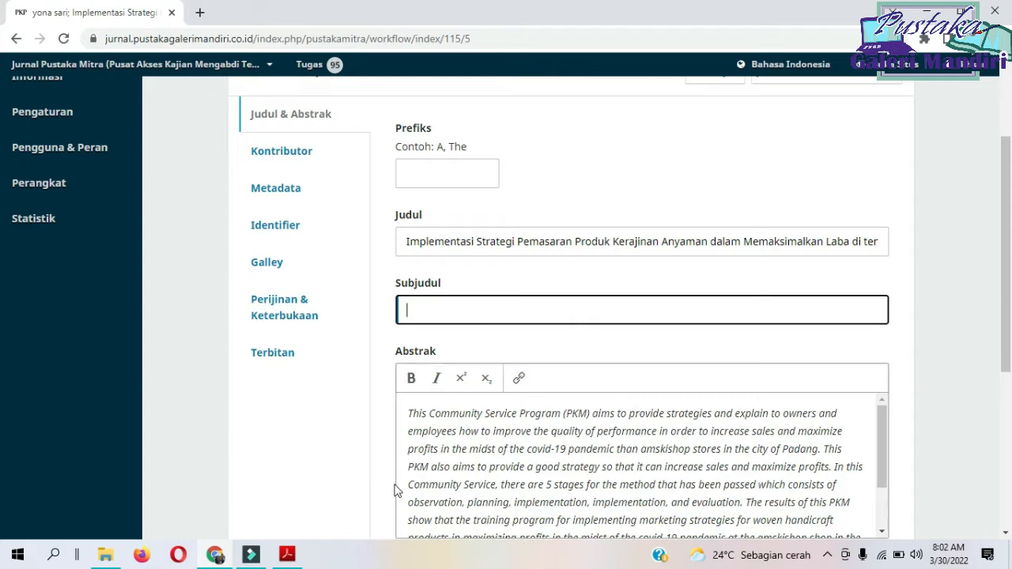
# Copy the Indonesian Abstrak paragraph from the article PDF in Adobe Acrobat Reader and return to the submission in Chrome.
pyautogui.click(287, 554)
pyautogui.scroll(-10, 386, 421)
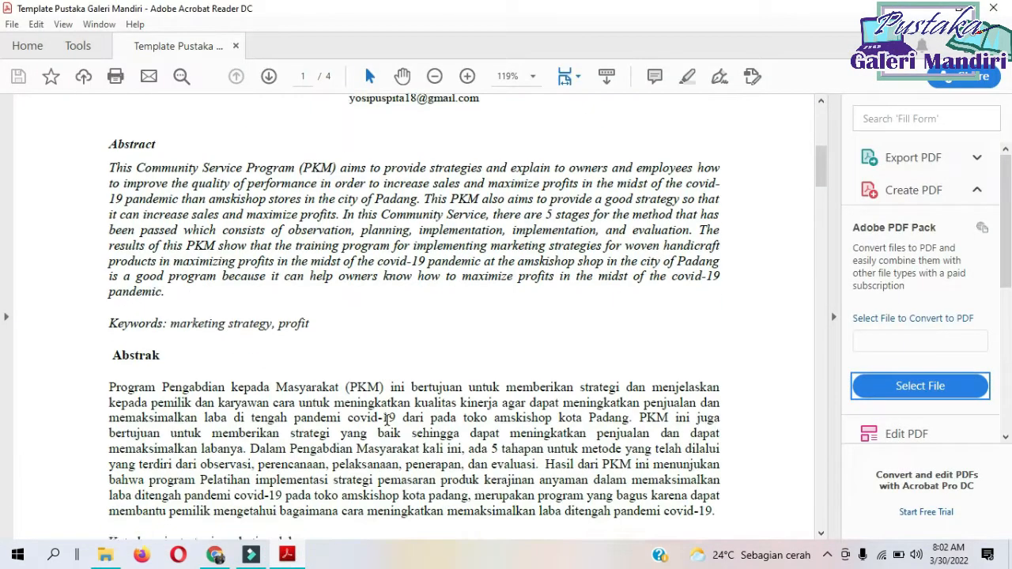
pyautogui.moveTo(108, 351); pyautogui.dragTo(715, 475)
pyautogui.rightClick(601, 422)
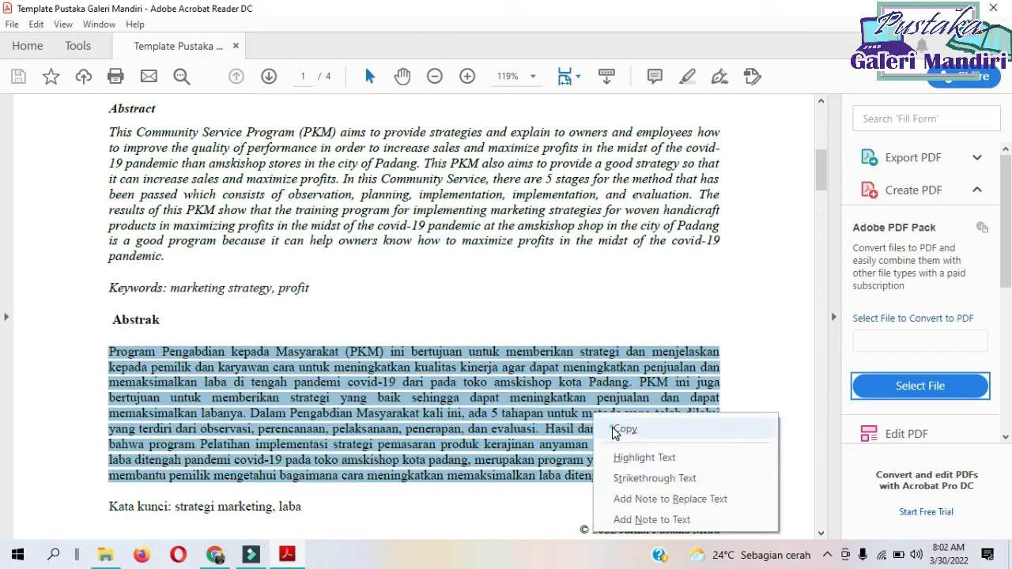
pyautogui.click(612, 425)
pyautogui.click(250, 555)
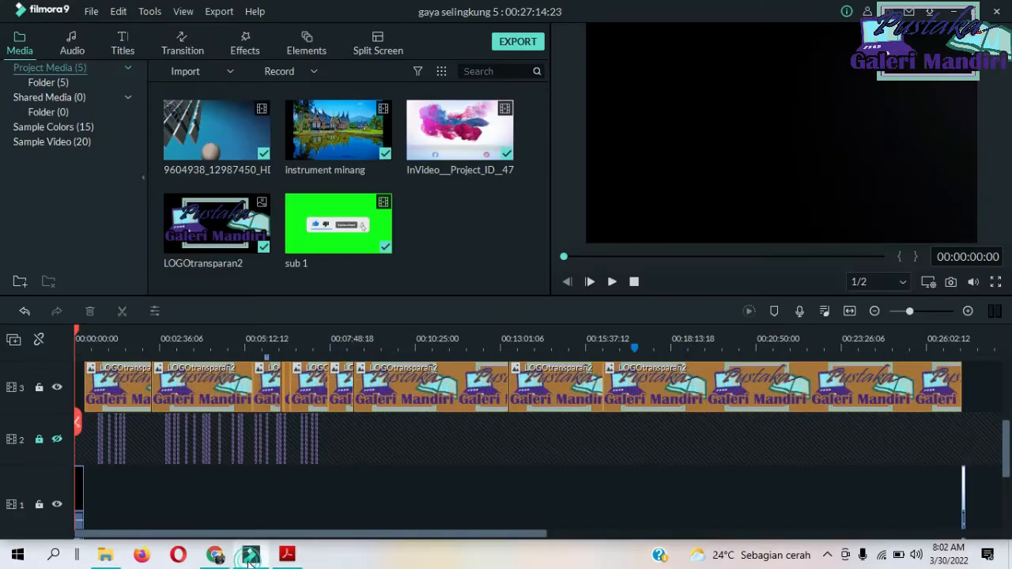
pyautogui.click(251, 555)
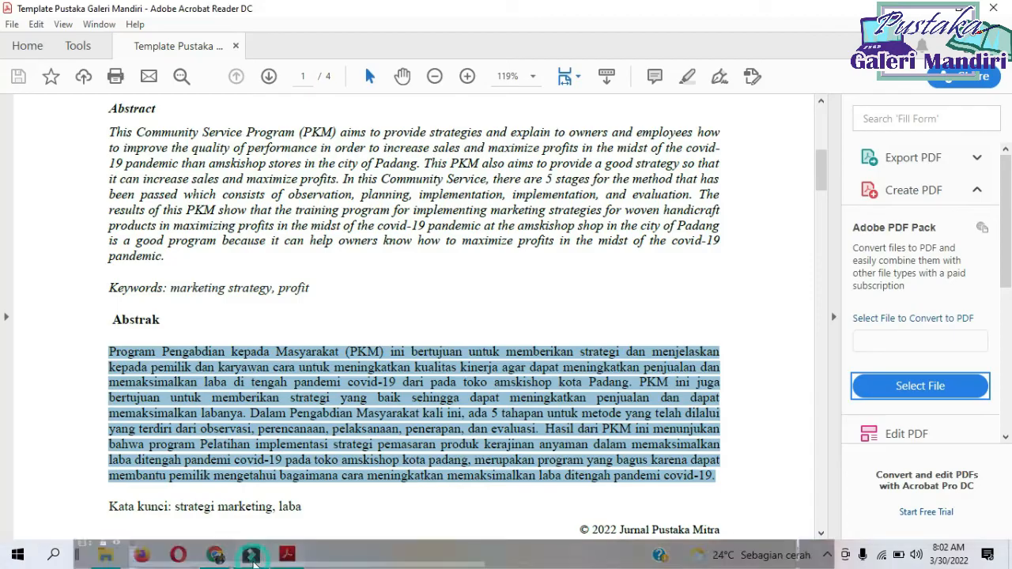
pyautogui.rightClick(445, 432)
pyautogui.click(464, 324)
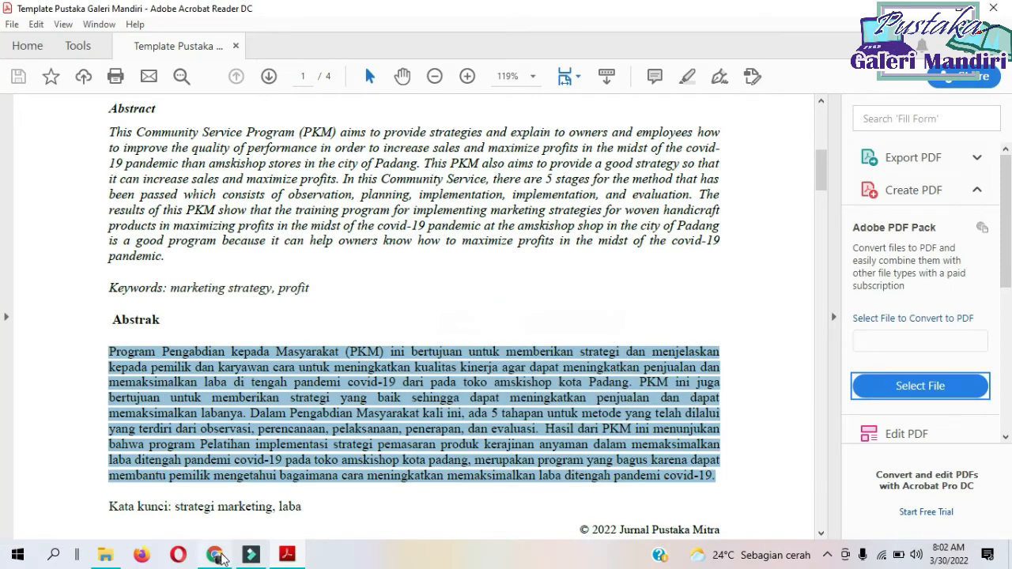
pyautogui.click(222, 558)
# Replace the English text in the Abstrak with the copied Indonesian abstract and save the title and abstract details.
pyautogui.click(435, 427)
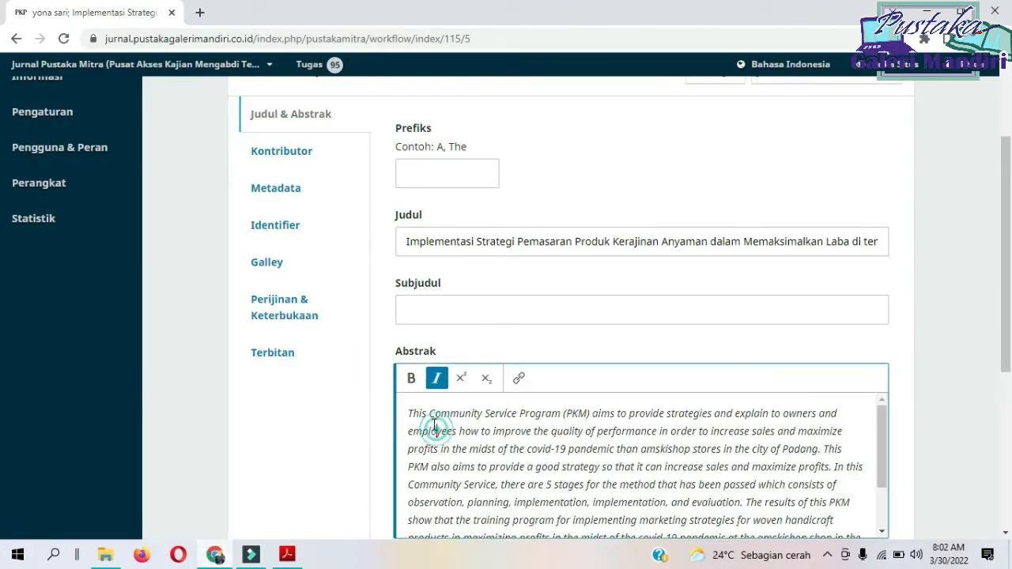
pyautogui.hotkey('ctrl', 'a')
pyautogui.hotkey('ctrl', 'v')
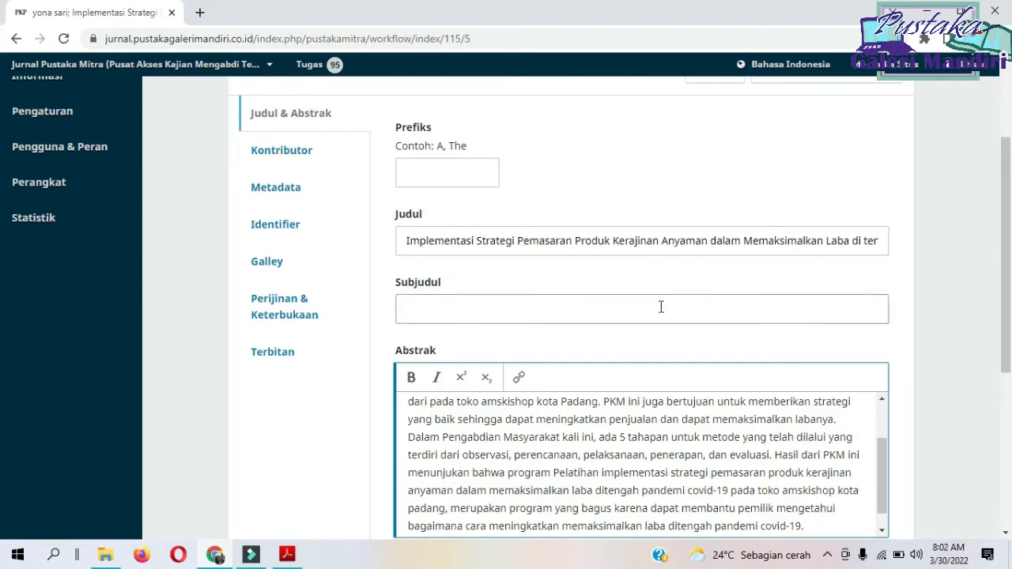
pyautogui.scroll(-4, 661, 307)
pyautogui.click(883, 277)
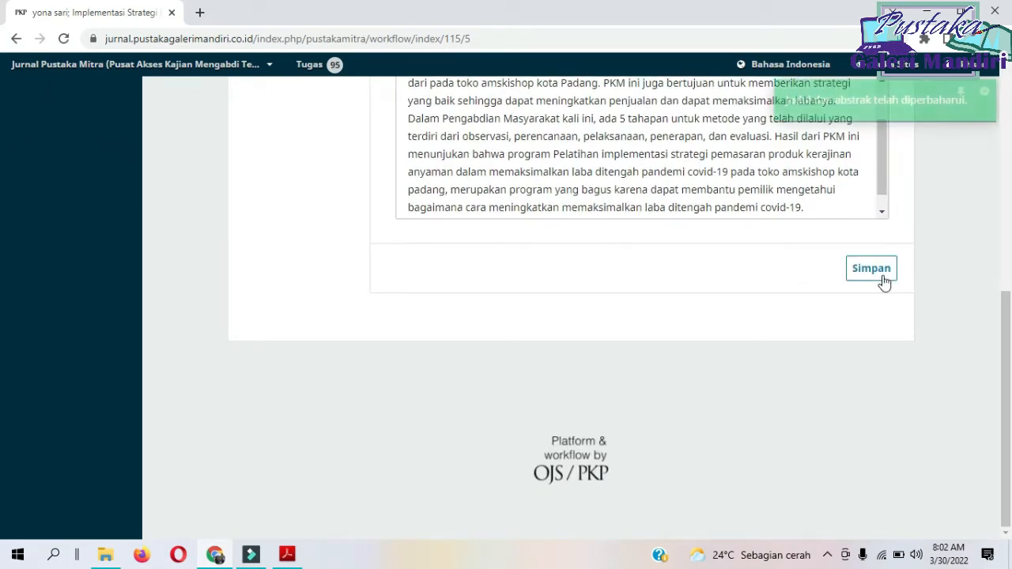
# Open the submission's Kontributor list to check the listed author.
pyautogui.scroll(5, 360, 249)
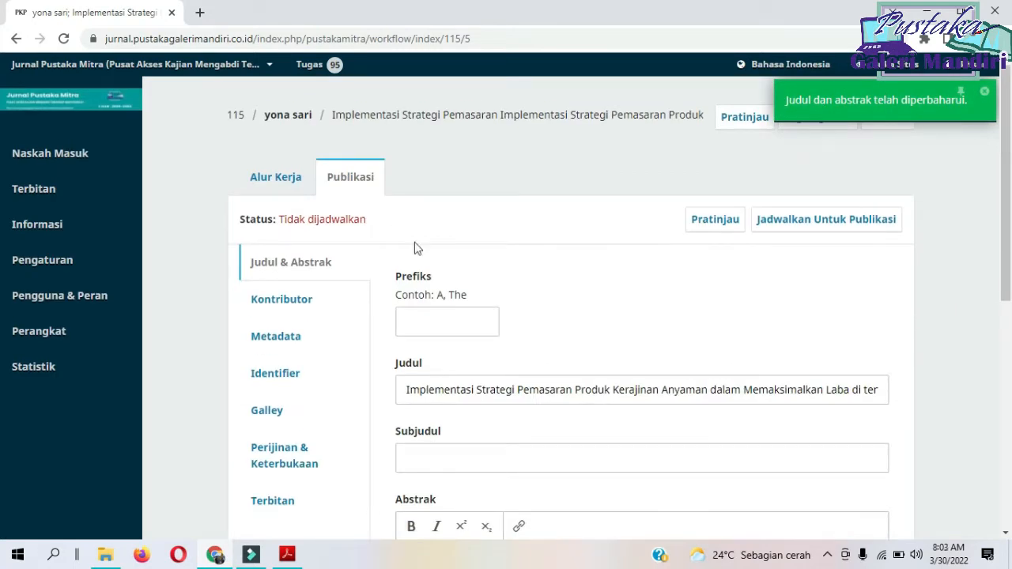
pyautogui.click(288, 304)
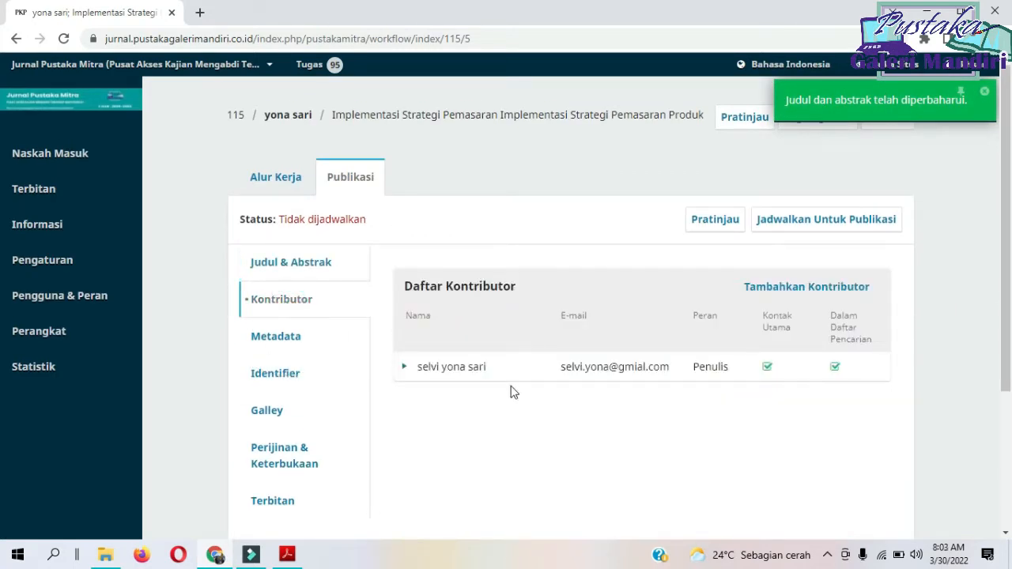
pyautogui.click(480, 379)
pyautogui.click(468, 372)
# Copy the first author's full name from the article PDF in Adobe Acrobat Reader and return to the contributor list in Chrome.
pyautogui.click(288, 556)
pyautogui.scroll(5, 246, 340)
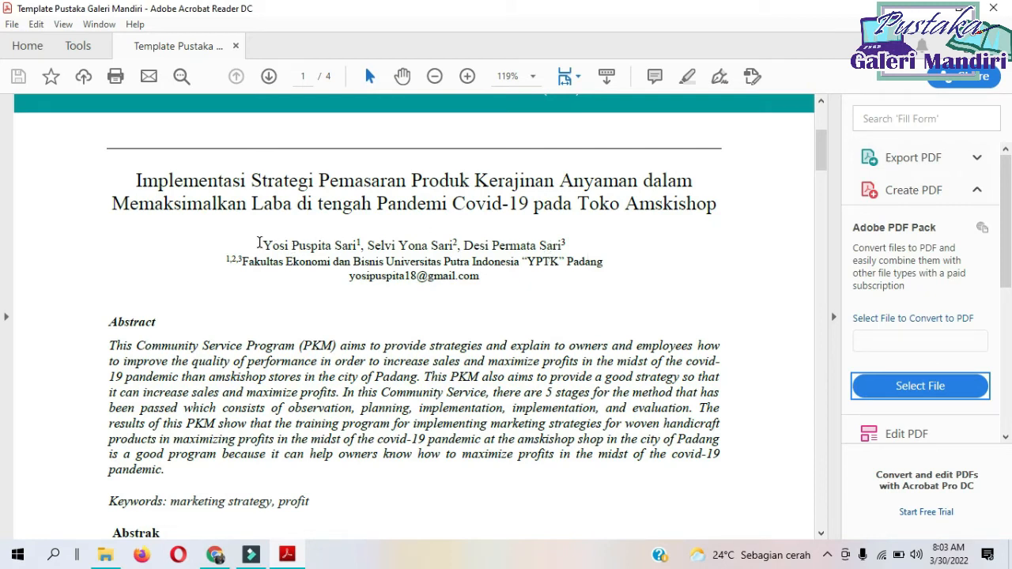
pyautogui.moveTo(261, 245); pyautogui.dragTo(359, 246)
pyautogui.rightClick(339, 247)
pyautogui.click(350, 266)
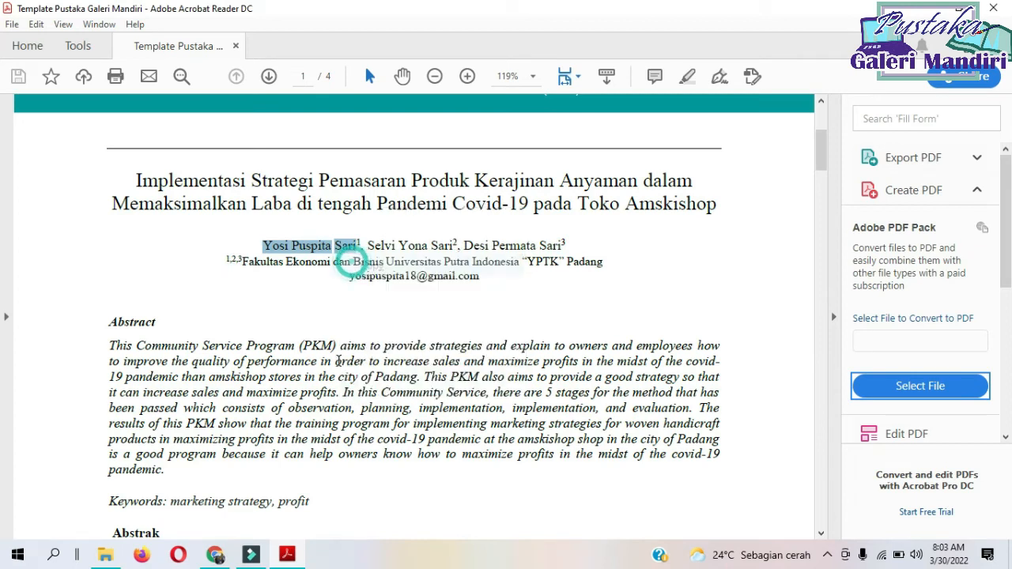
pyautogui.click(214, 554)
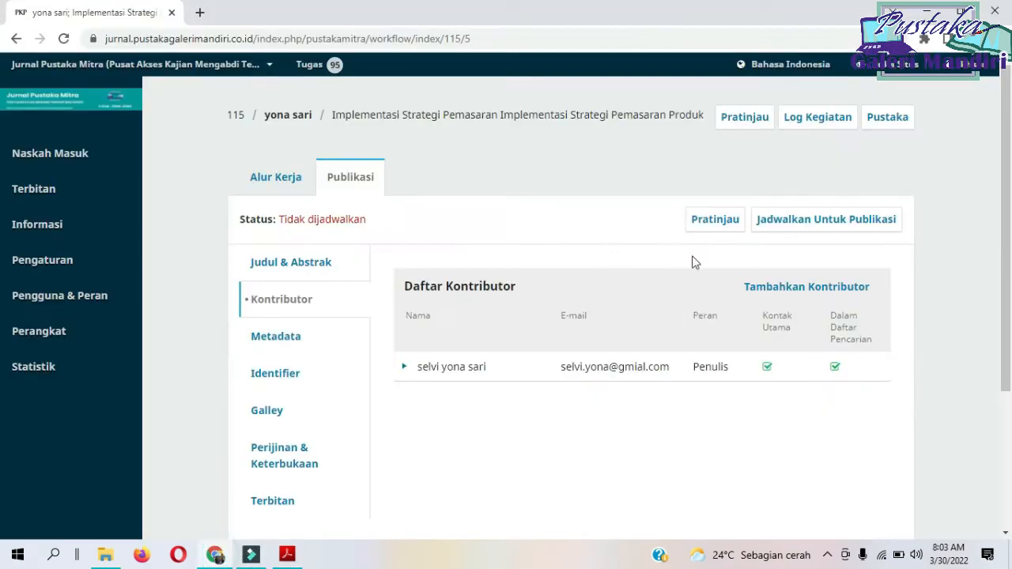
# Start adding a contributor and enter the first author's given names as Nama Depan and surname as Nama Belakang.
pyautogui.click(759, 288)
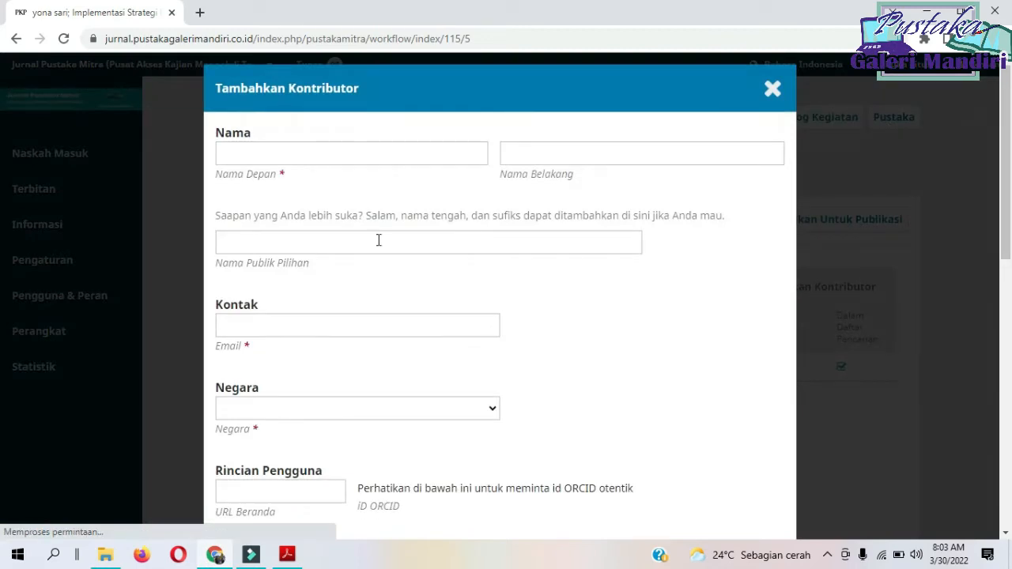
pyautogui.click(330, 148)
pyautogui.hotkey('ctrl', 'v')
pyautogui.hotkey('ctrl', 'shift', 'Left')
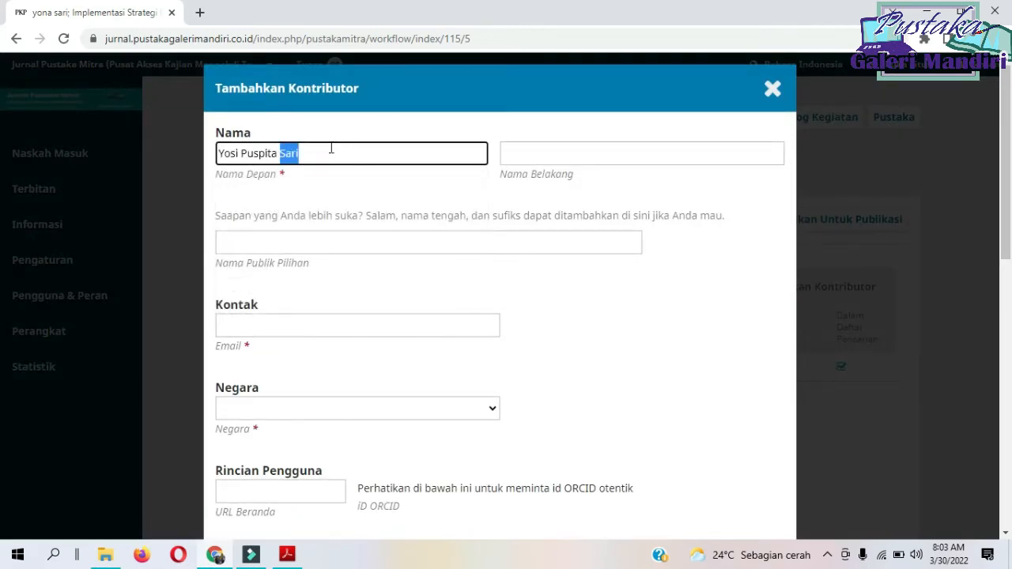
pyautogui.hotkey('ctrl', 'x')
pyautogui.click(525, 147)
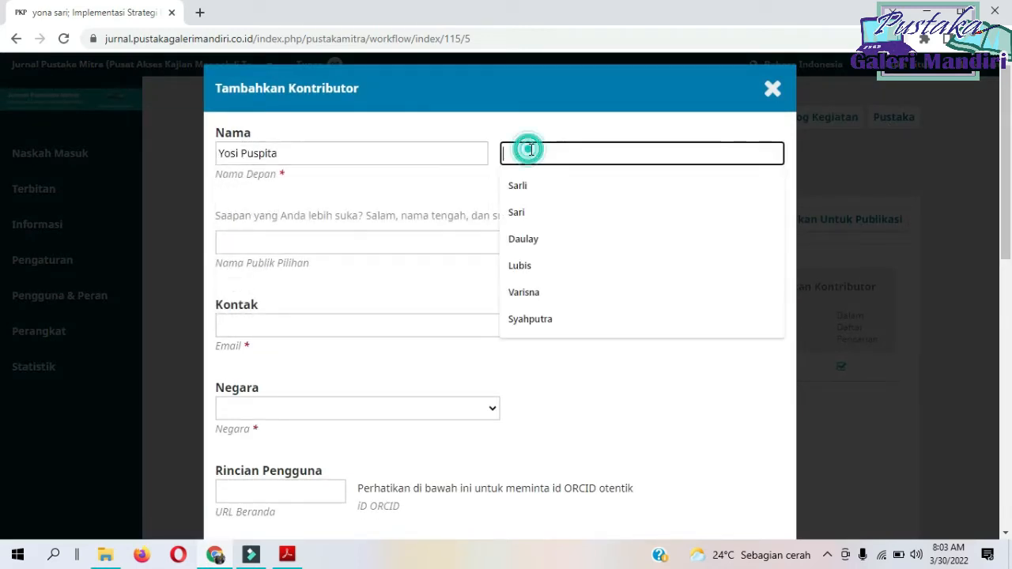
pyautogui.hotkey('ctrl', 'v')
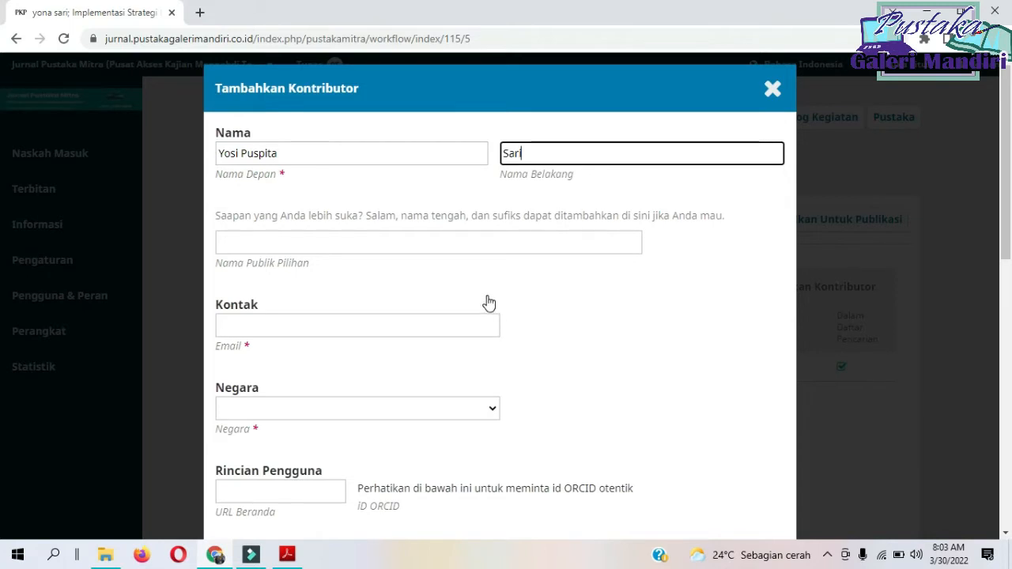
# Copy the author's e-mail address from the article PDF and enter it as the new contributor's Email.
pyautogui.scroll(-1, 464, 280)
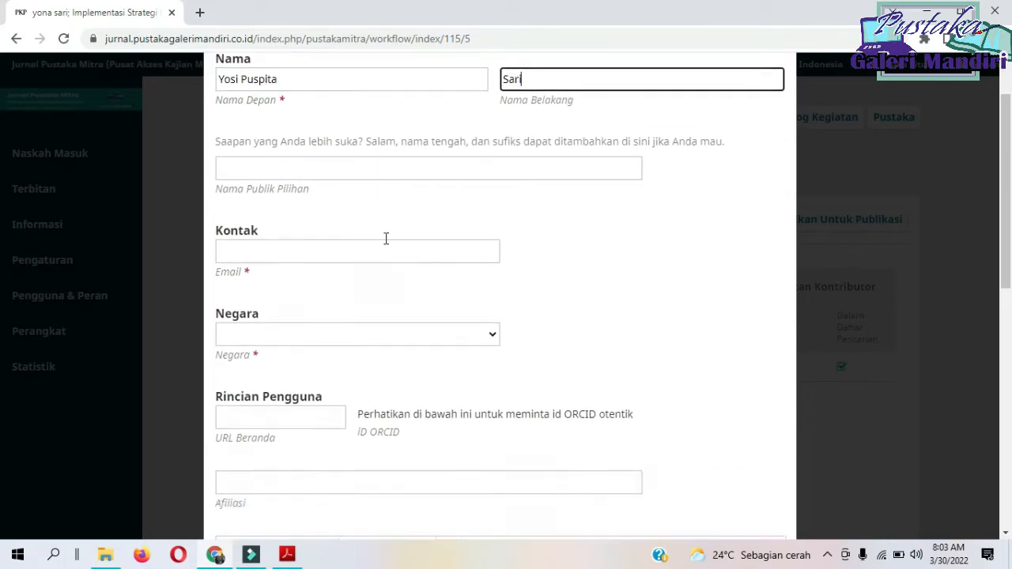
pyautogui.click(287, 554)
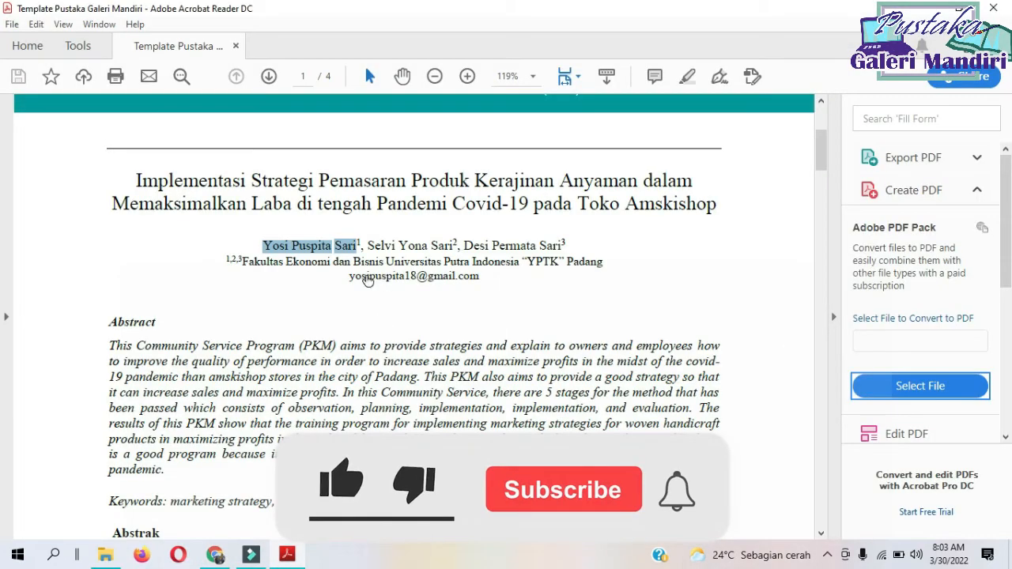
pyautogui.moveTo(480, 277); pyautogui.dragTo(350, 276)
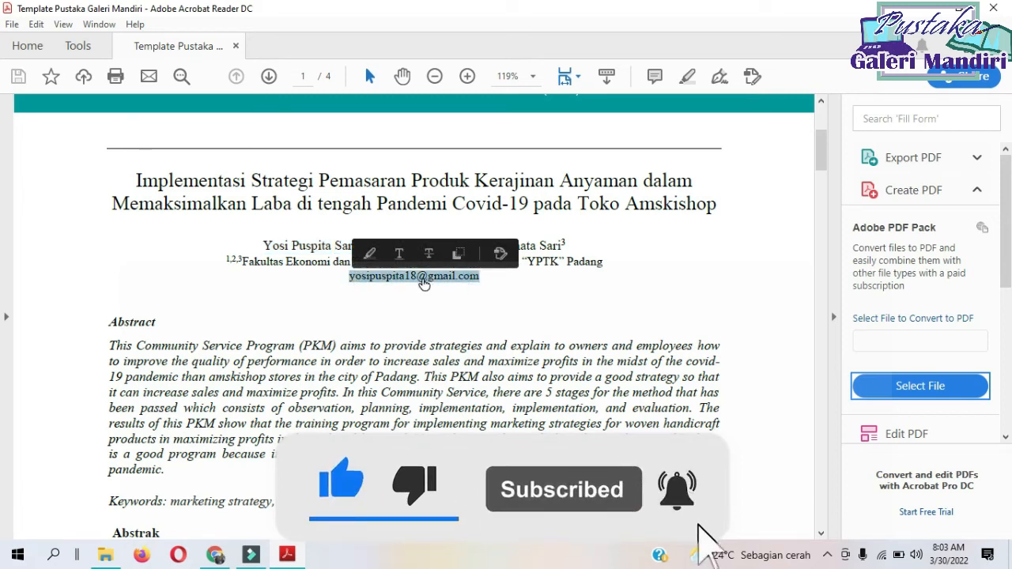
pyautogui.rightClick(442, 283)
pyautogui.click(471, 293)
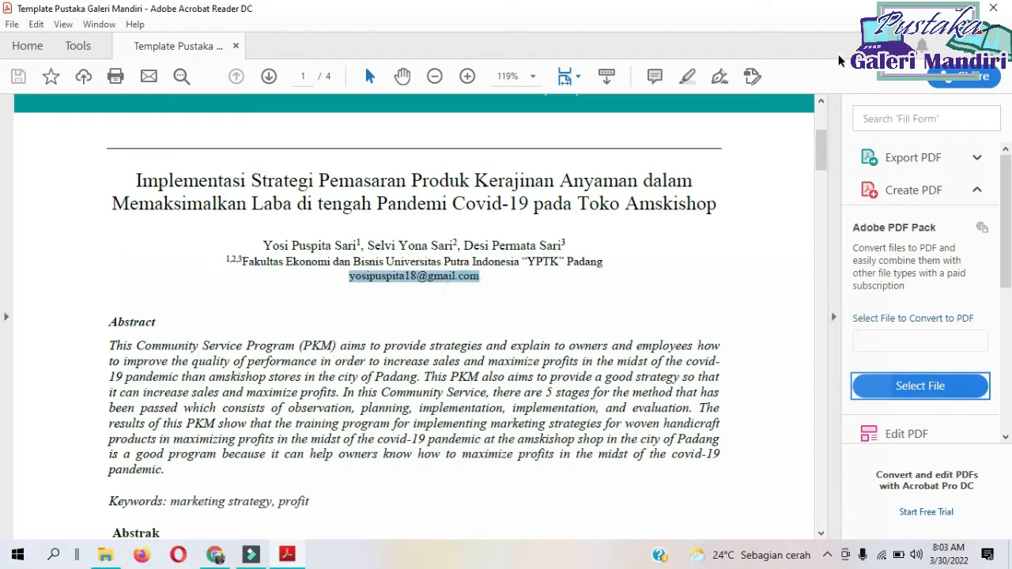
pyautogui.click(917, 11)
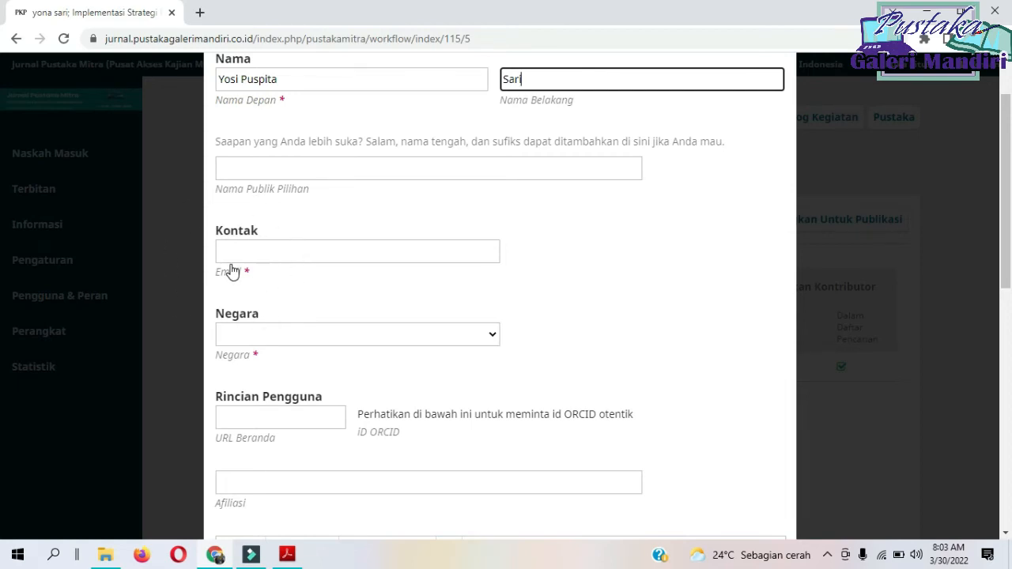
pyautogui.click(267, 248)
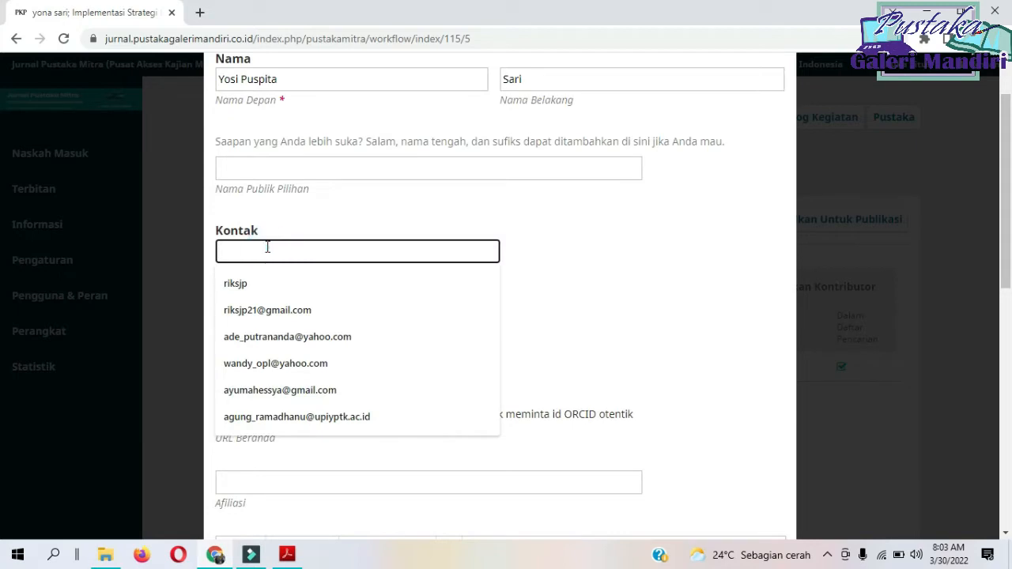
pyautogui.hotkey('ctrl', 'v')
# Set the new contributor's country (Negara) to Indonesia.
pyautogui.scroll(-1, 278, 288)
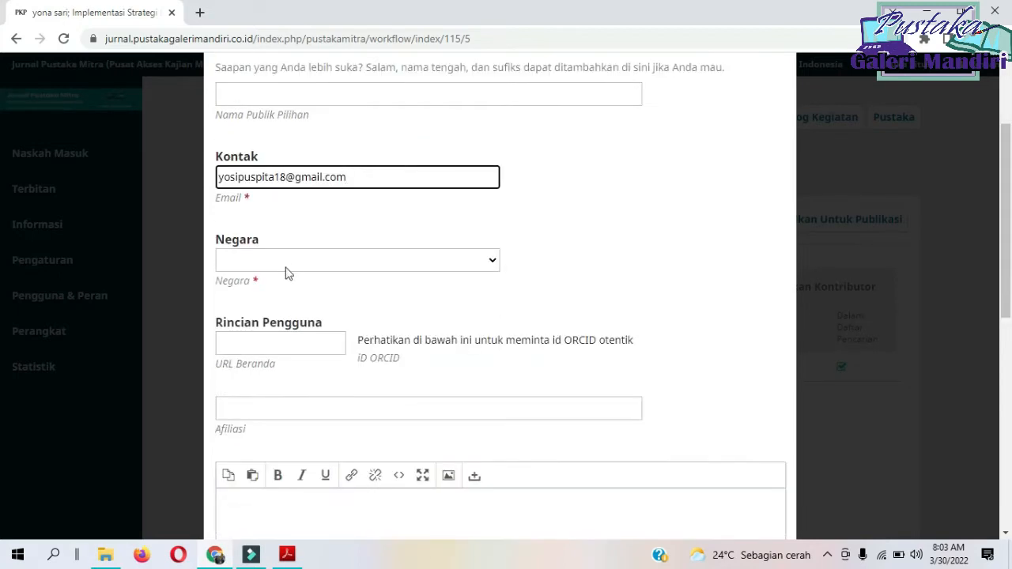
pyautogui.click(287, 265)
pyautogui.scroll(-20, 330, 349)
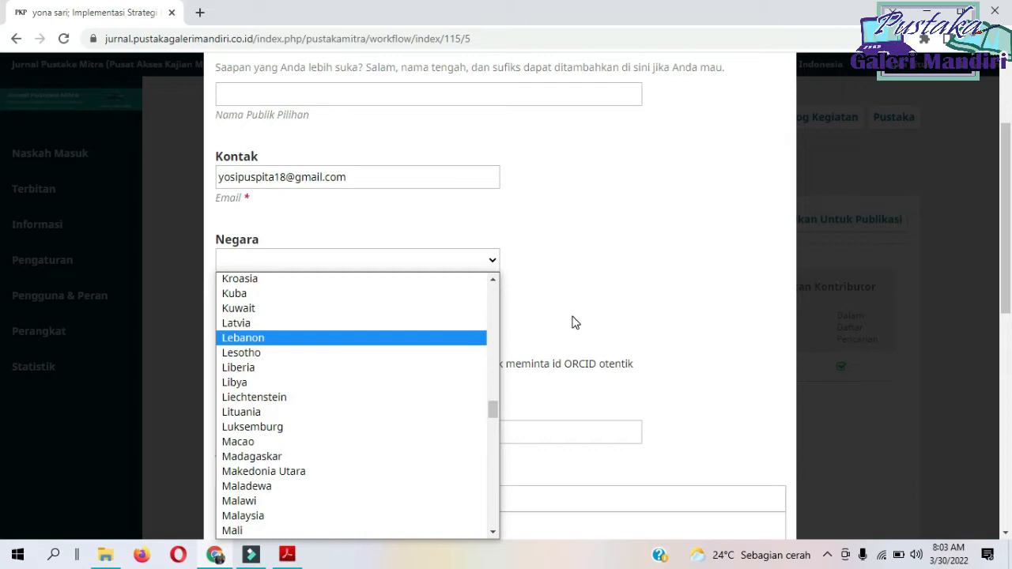
pyautogui.scroll(-2, 572, 320)
pyautogui.click(492, 110)
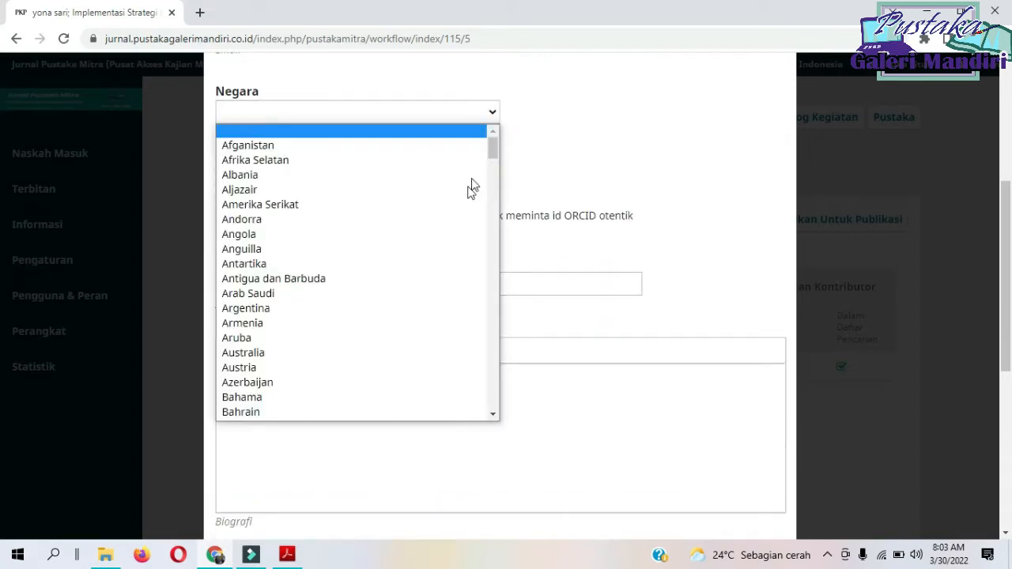
pyautogui.scroll(-12, 455, 213)
pyautogui.press('i')
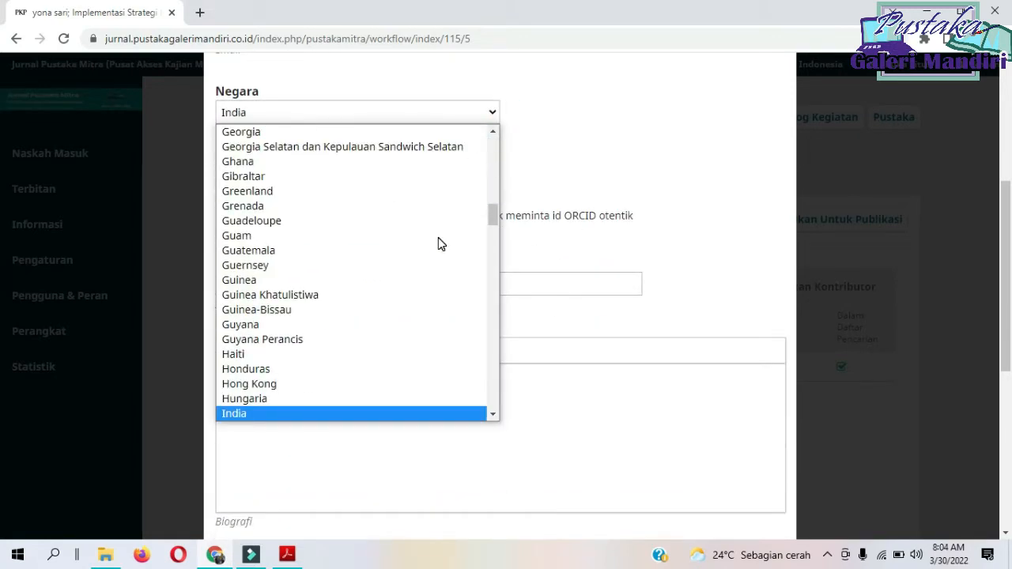
pyautogui.press('Down')
pyautogui.press('Return')
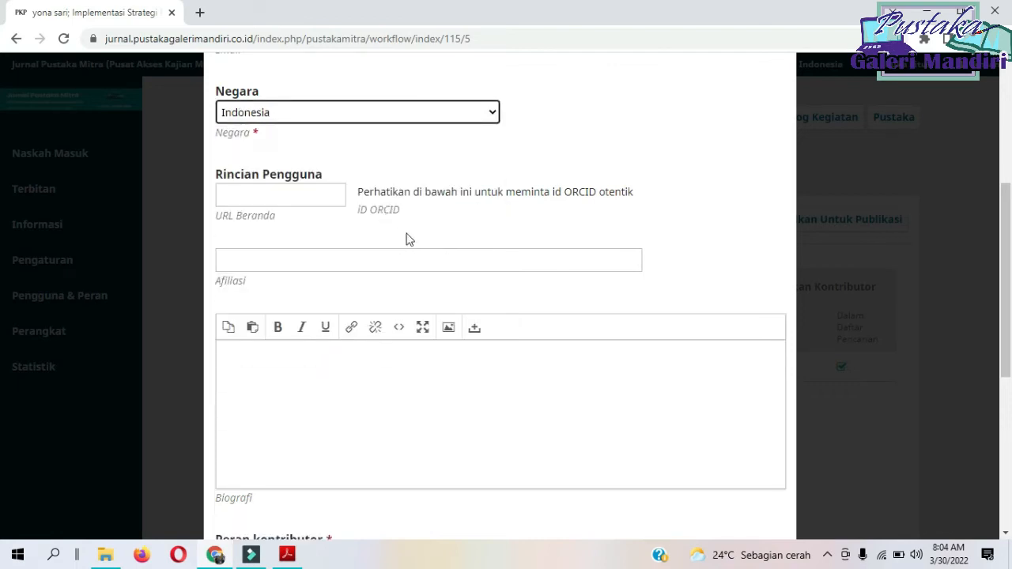
# Set the contributor's Afiliasi to Universitas Putra Indonesia "YPTK" Padang, choose the role Penulis and save the contributor.
pyautogui.click(311, 261)
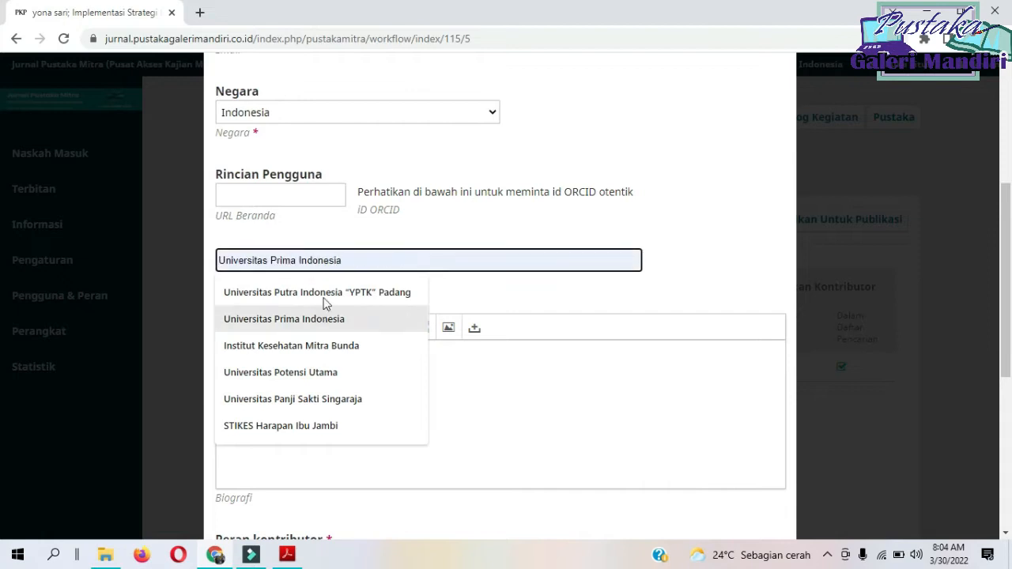
pyautogui.click(323, 294)
pyautogui.scroll(-2, 331, 453)
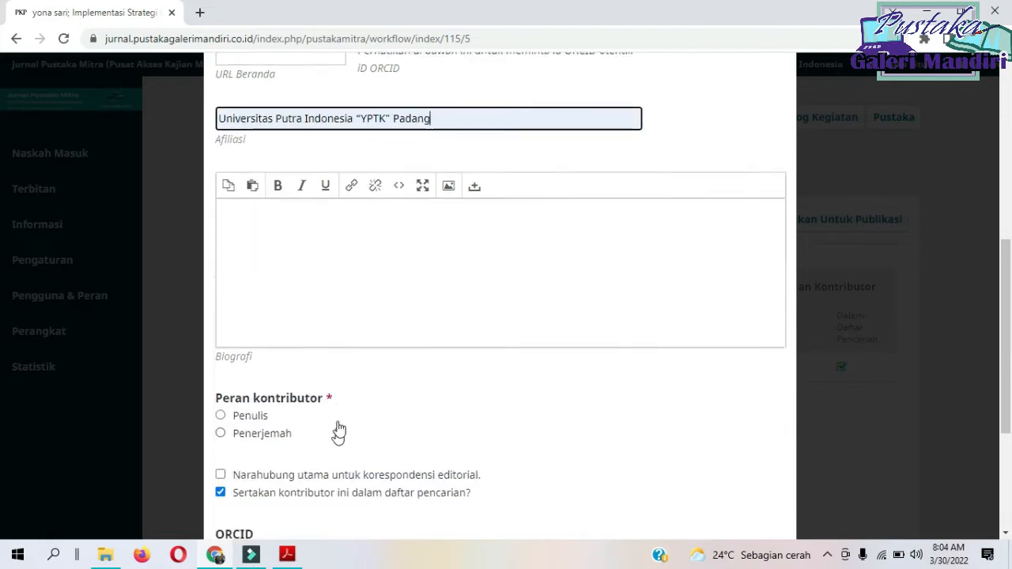
pyautogui.click(338, 262)
pyautogui.scroll(-1, 332, 308)
pyautogui.click(222, 336)
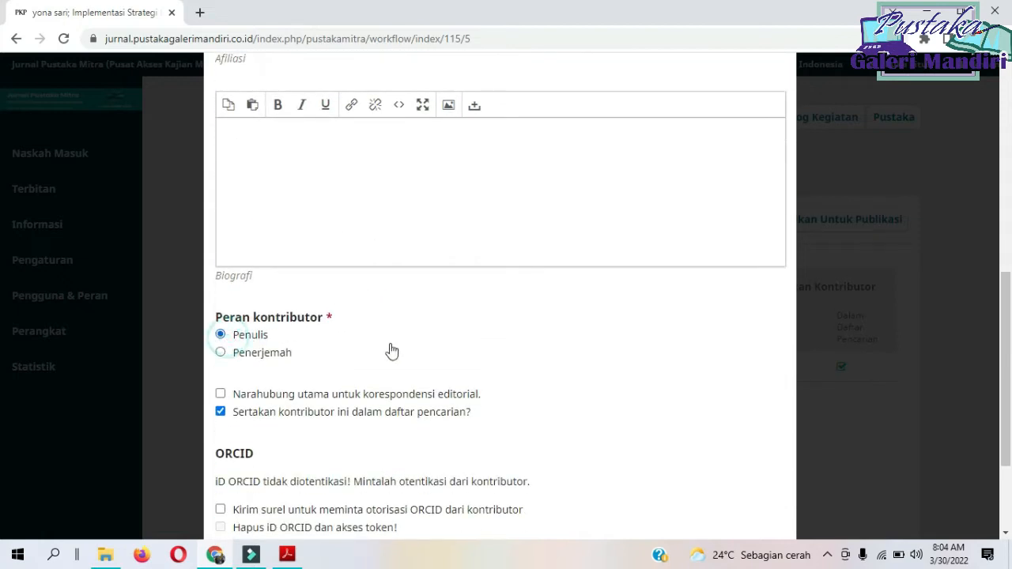
pyautogui.scroll(-2, 443, 350)
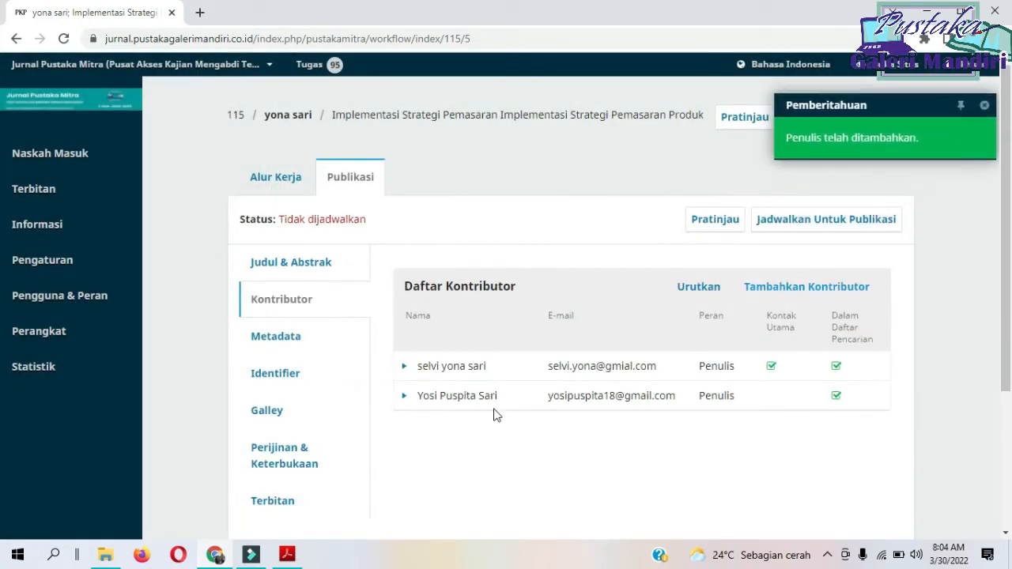
pyautogui.click(455, 413)
pyautogui.click(459, 415)
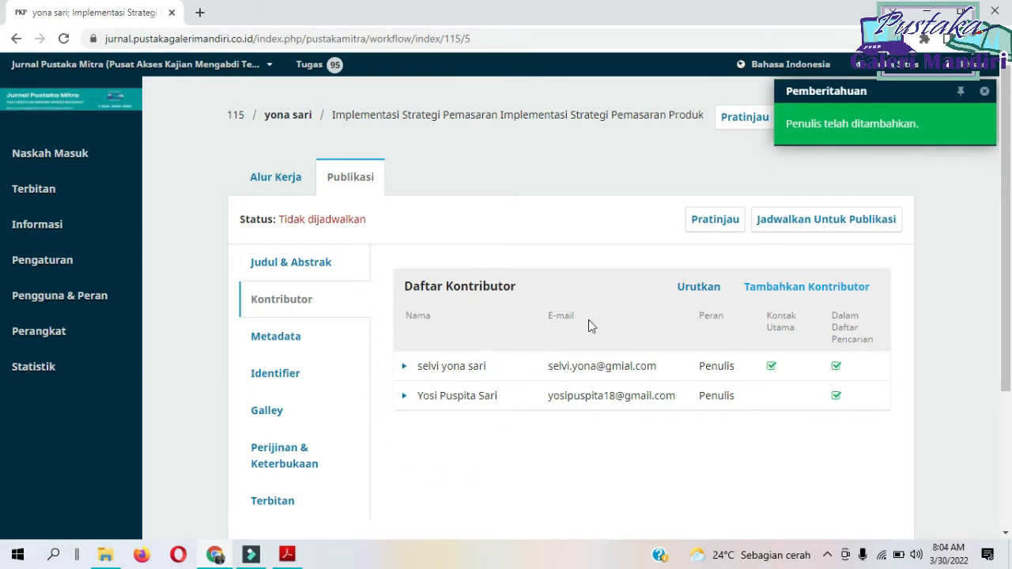
# Reorder the contributor list so the newly added author comes first, and finish the ordering.
pyautogui.click(707, 286)
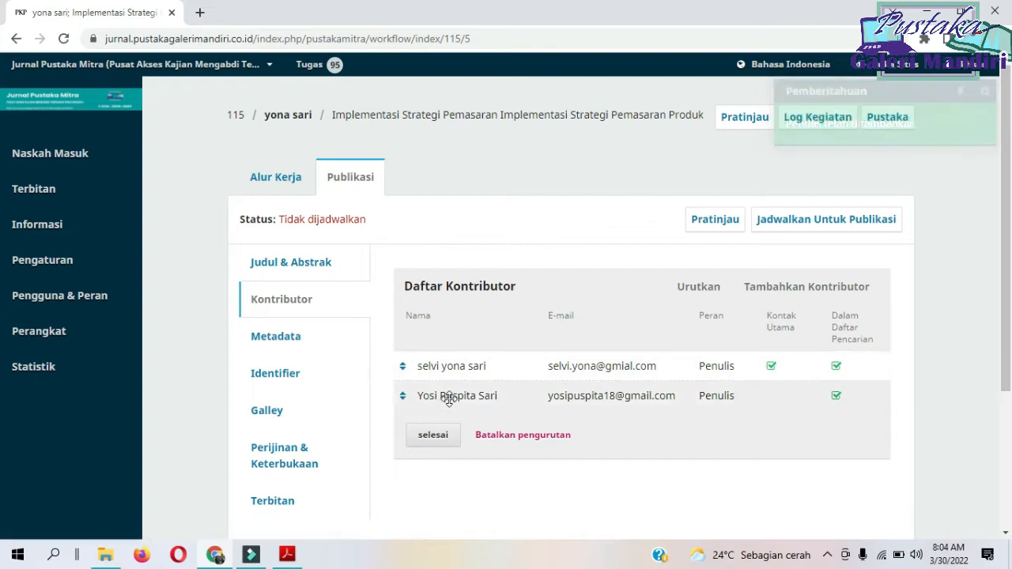
pyautogui.moveTo(446, 396); pyautogui.dragTo(452, 365)
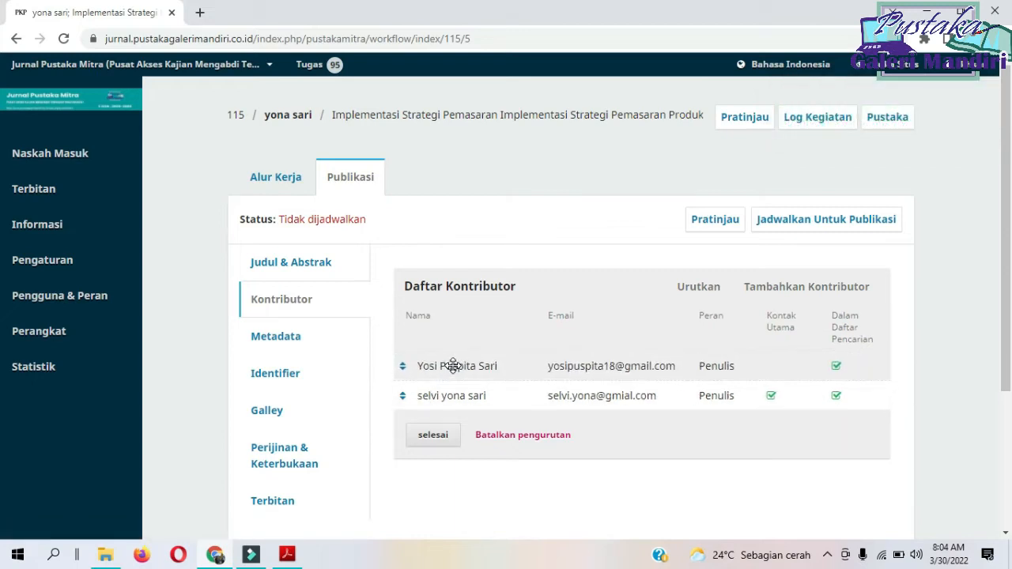
pyautogui.click(433, 435)
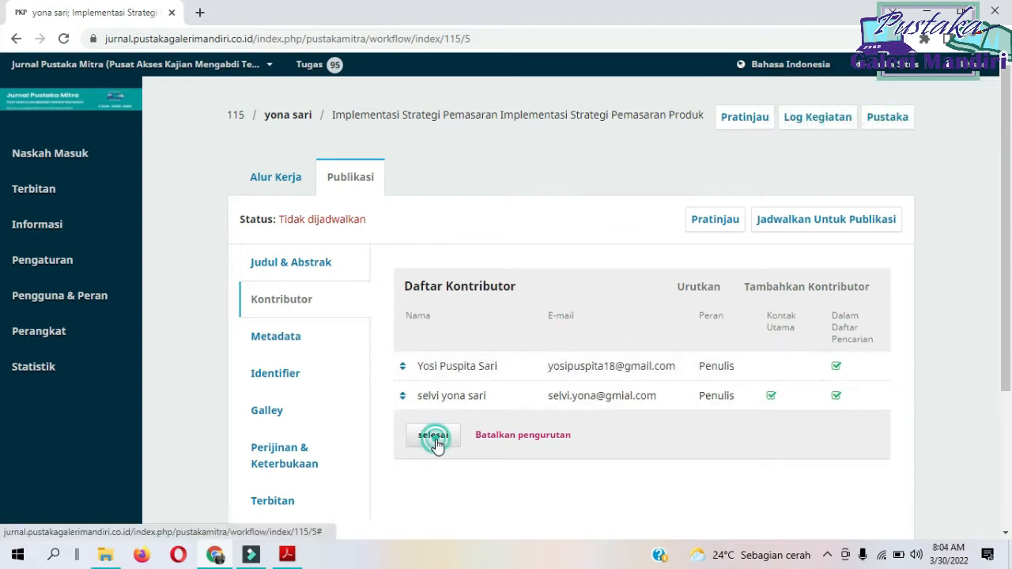
# Start adding another contributor, copy the third author's full name from the article PDF in Adobe Acrobat Reader and return to Chrome.
pyautogui.click(812, 290)
pyautogui.click(287, 555)
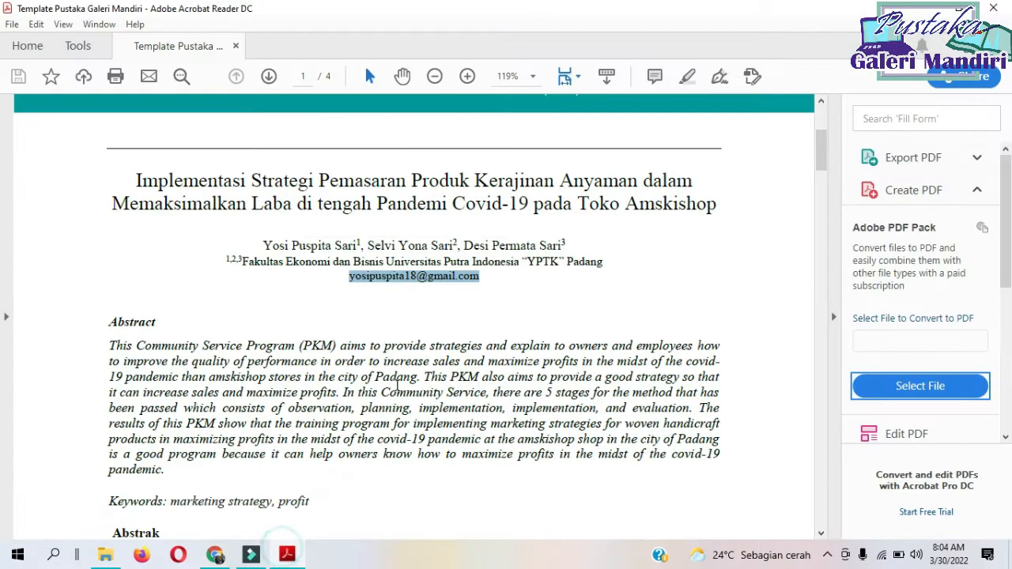
pyautogui.moveTo(463, 246); pyautogui.dragTo(554, 250)
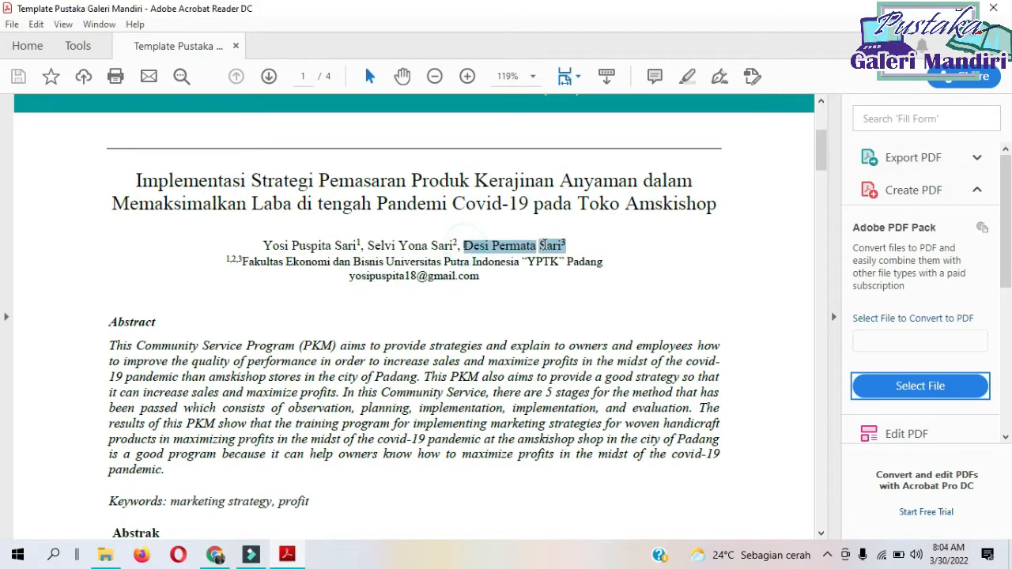
pyautogui.rightClick(553, 250)
pyautogui.click(572, 259)
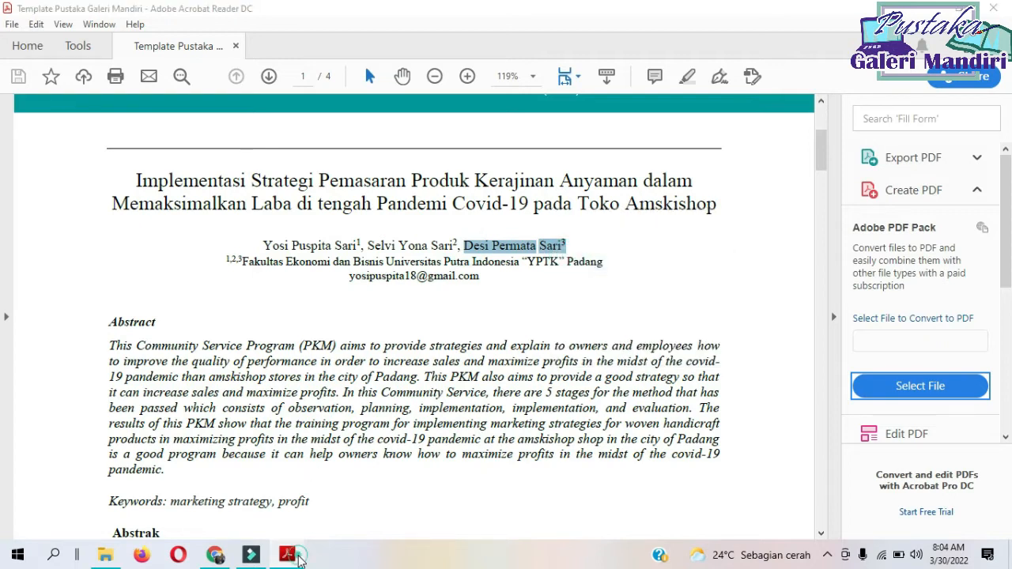
pyautogui.click(287, 554)
# Enter the third author's given names as Nama Depan and surname as Nama Belakang, without the superscript number.
pyautogui.click(321, 156)
pyautogui.hotkey('ctrl', 'v')
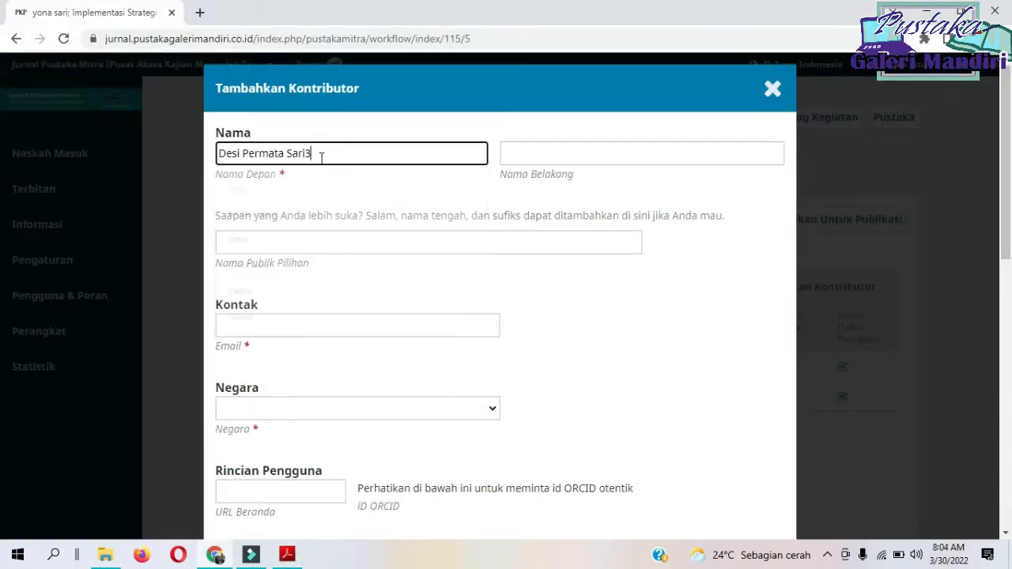
pyautogui.doubleClick(321, 156)
pyautogui.hotkey('ctrl', 'x')
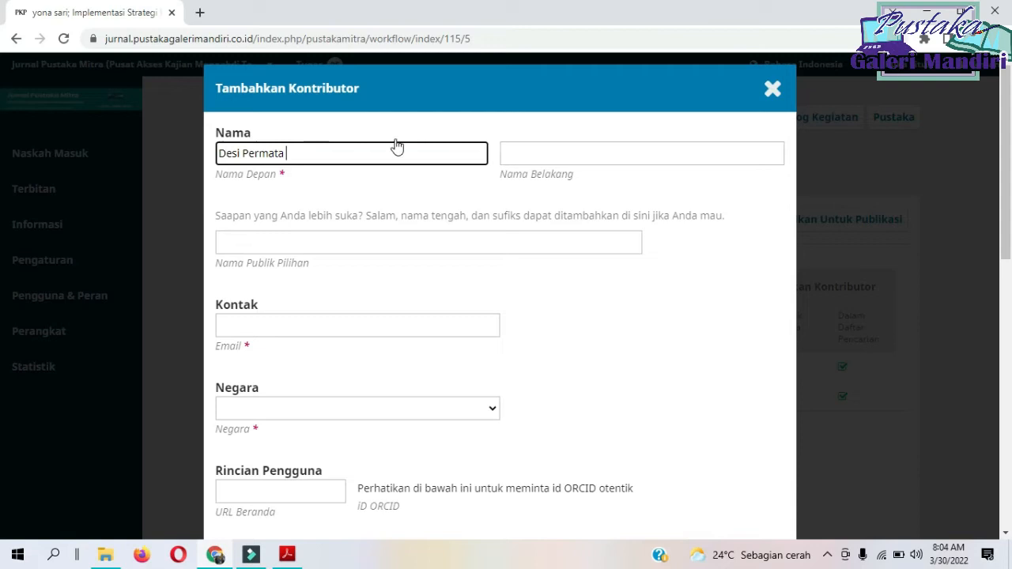
pyautogui.click(554, 154)
pyautogui.hotkey('ctrl', 'v')
pyautogui.press('BackSpace')
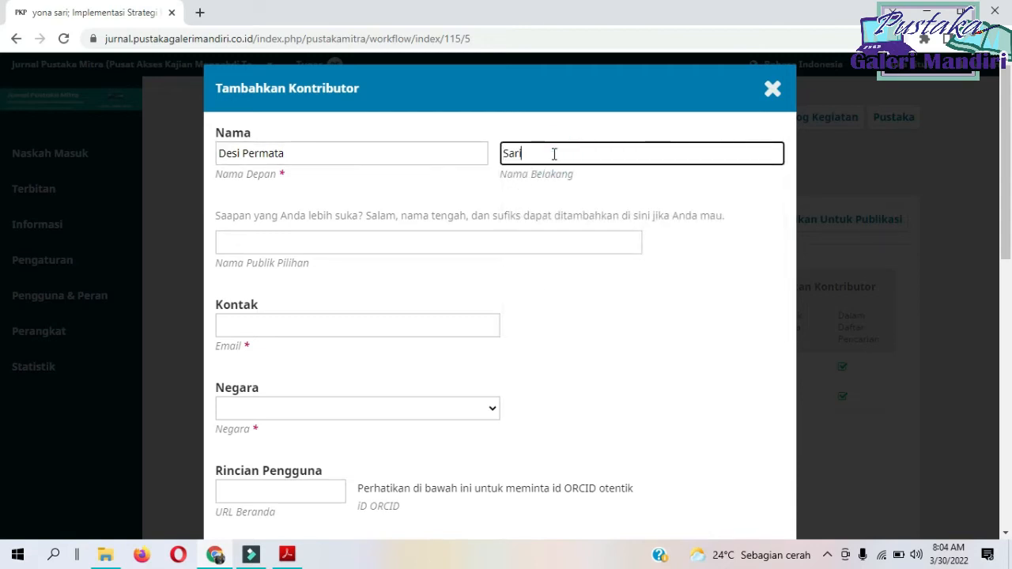
# Enter the third author's e-mail address and set Negara to Indonesia.
pyautogui.click(315, 328)
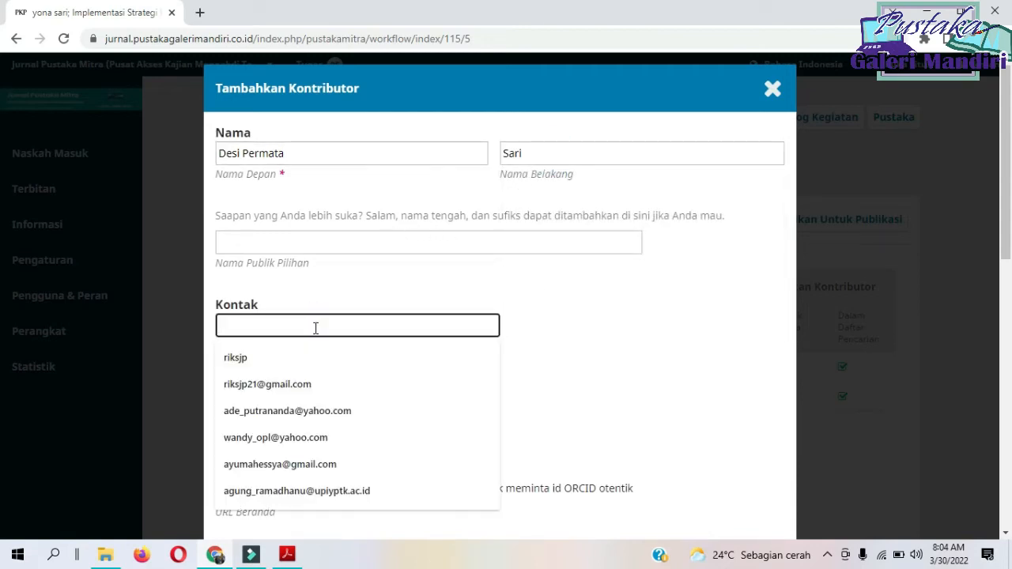
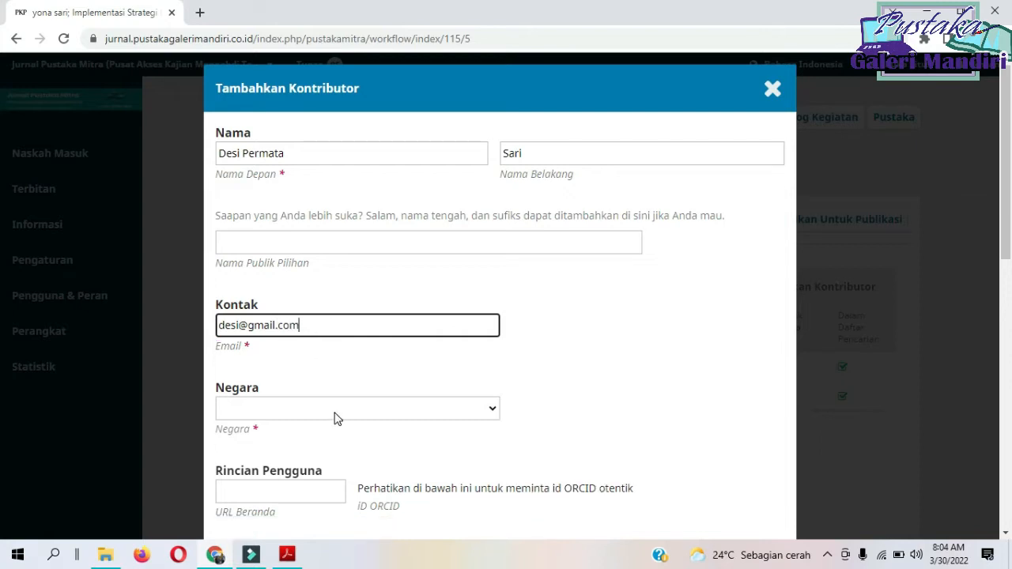
pyautogui.click(334, 415)
pyautogui.write('ia')
pyautogui.press('Down')
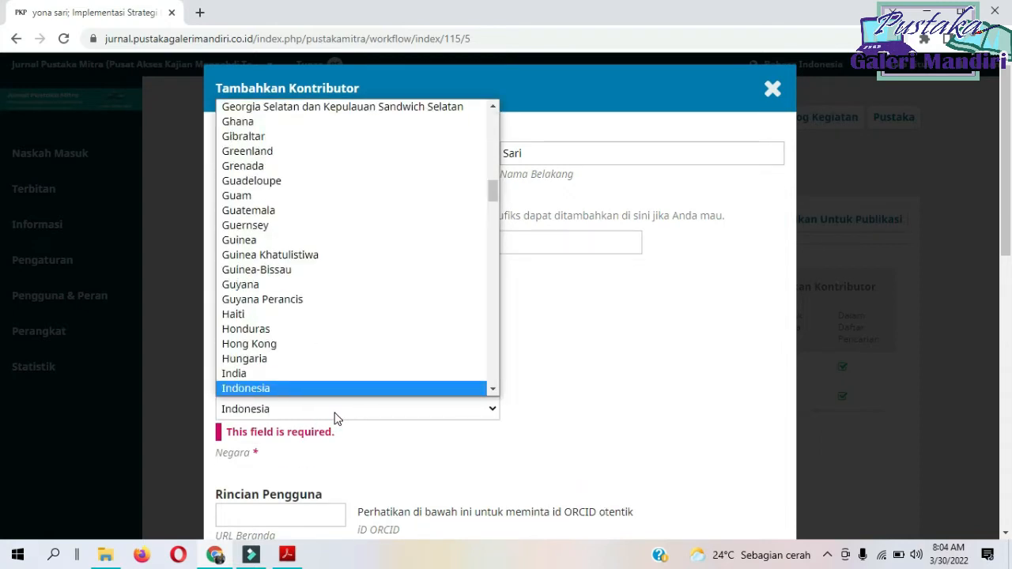
pyautogui.press('Return')
# Set the third author's Afiliasi to Universitas Putra Indonesia "YPTK" Padang, choose the role Penulis and save the contributor.
pyautogui.scroll(-3, 455, 356)
pyautogui.click(368, 334)
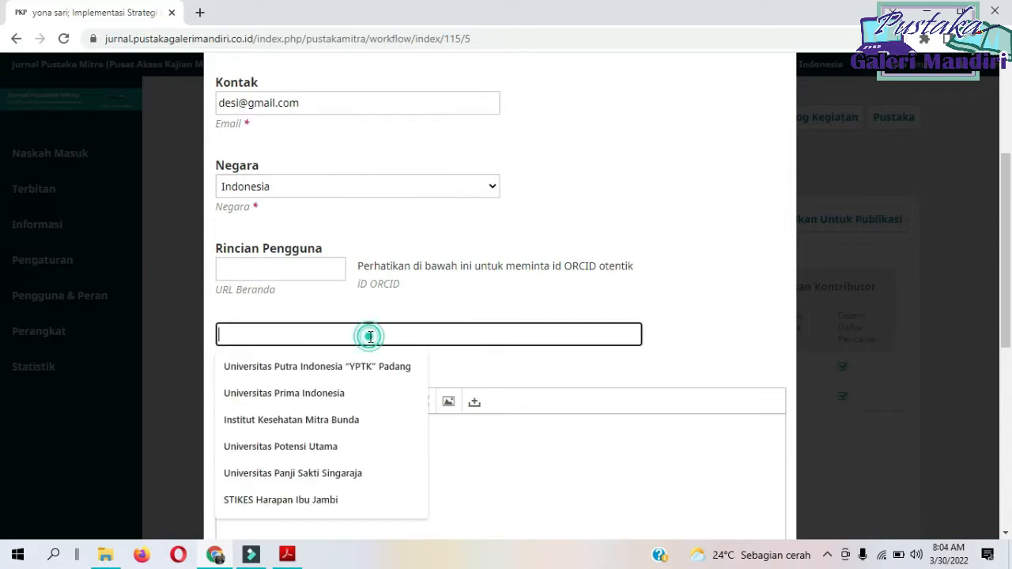
pyautogui.click(343, 366)
pyautogui.scroll(-3, 621, 358)
pyautogui.scroll(-1, 621, 358)
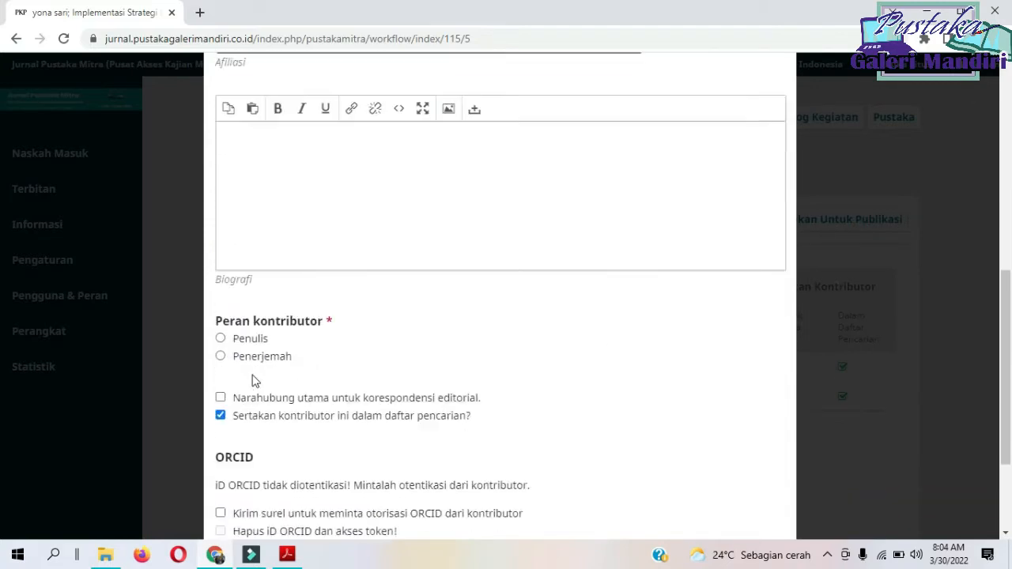
pyautogui.click(234, 338)
pyautogui.scroll(-2, 492, 359)
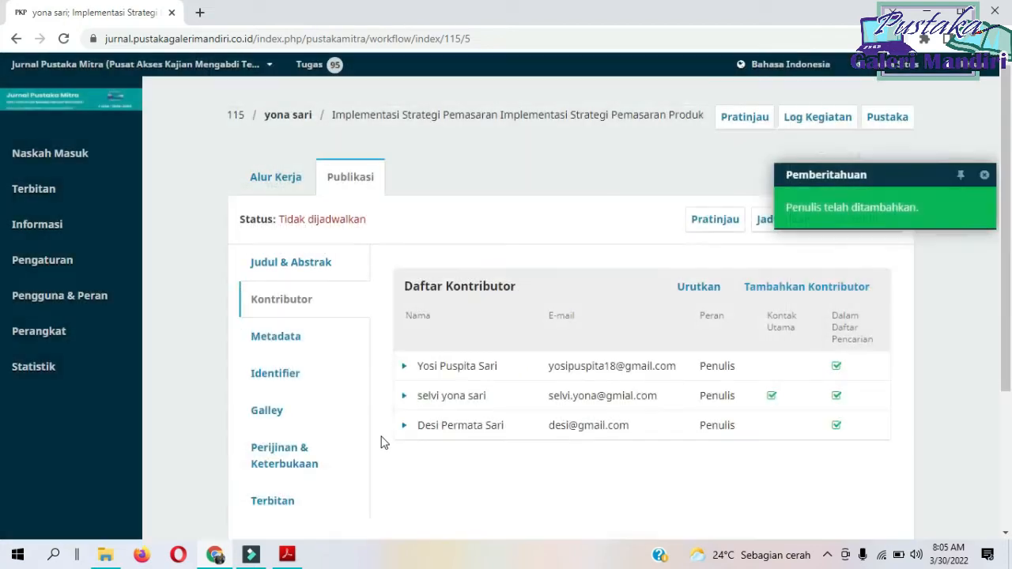
# Edit the second listed contributor, correcting the capitalization and split of Nama Depan and Nama Belakang, and save the changes.
pyautogui.click(404, 397)
pyautogui.click(431, 422)
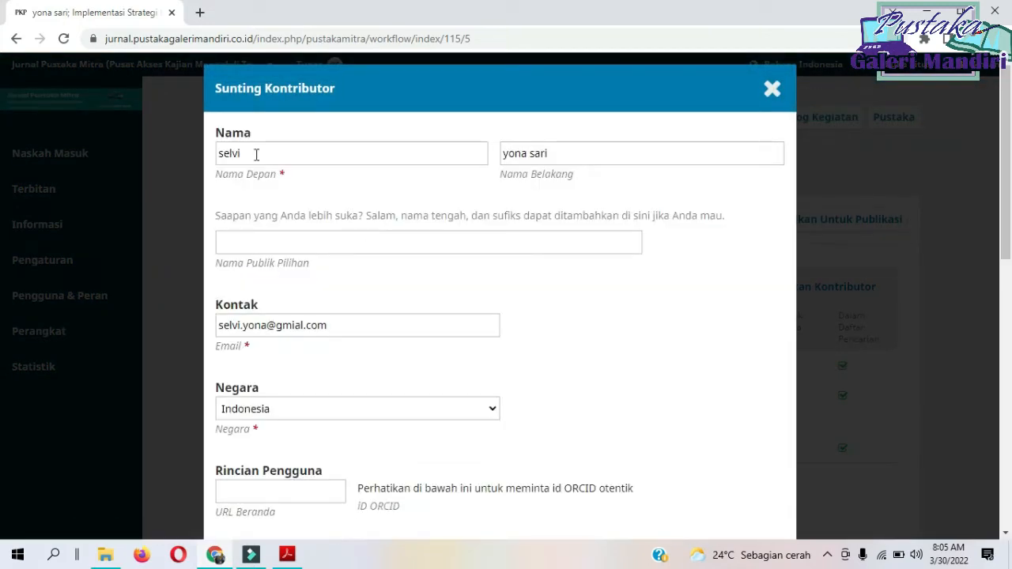
pyautogui.click(225, 151)
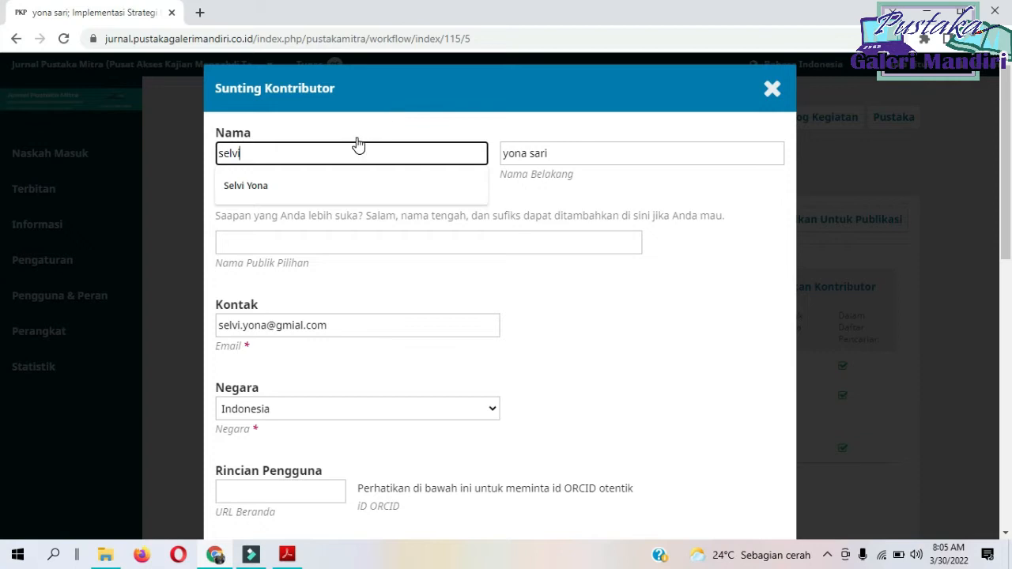
pyautogui.click(323, 185)
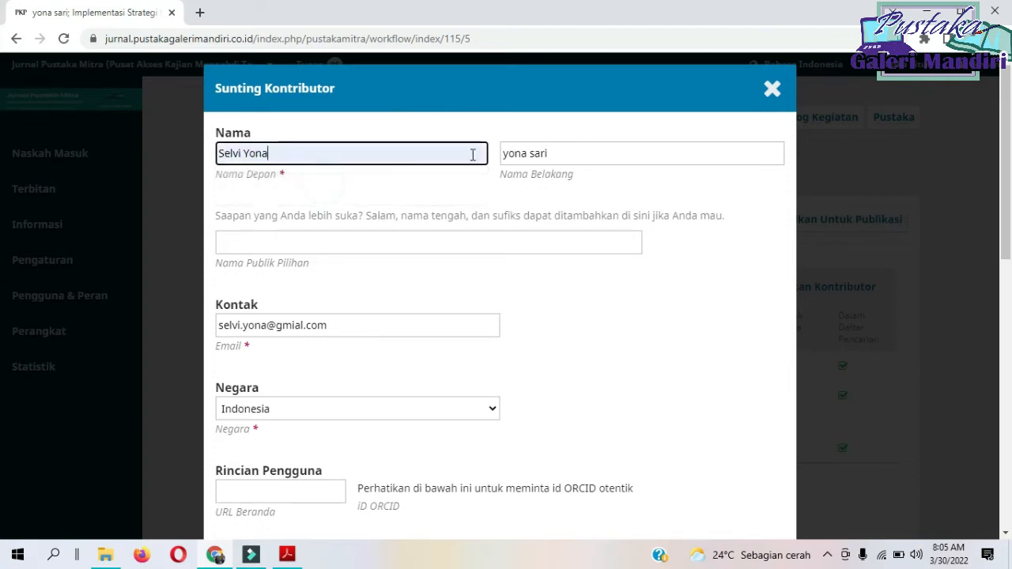
pyautogui.moveTo(560, 149); pyautogui.dragTo(411, 147)
pyautogui.write('Sari')
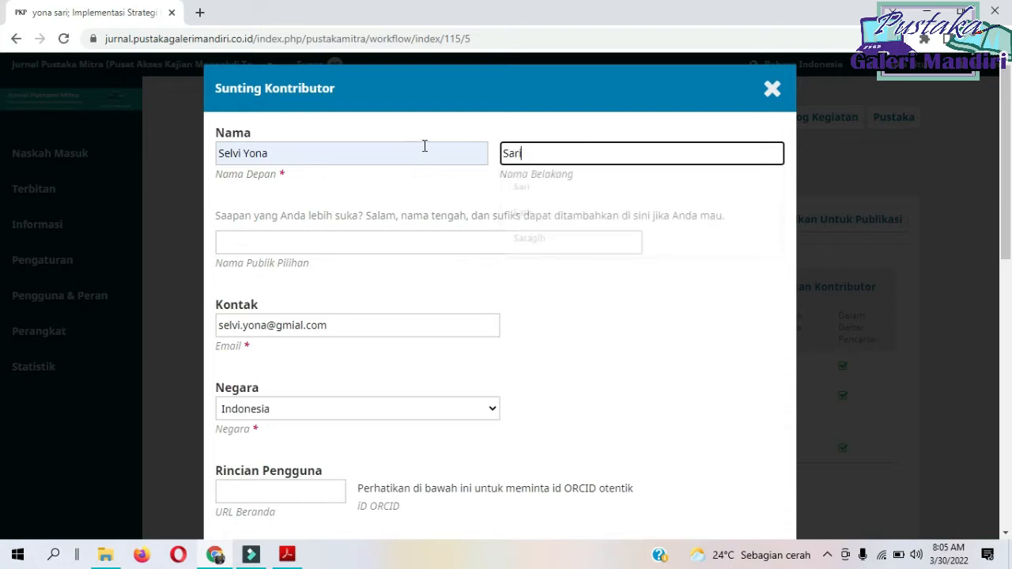
pyautogui.click(612, 113)
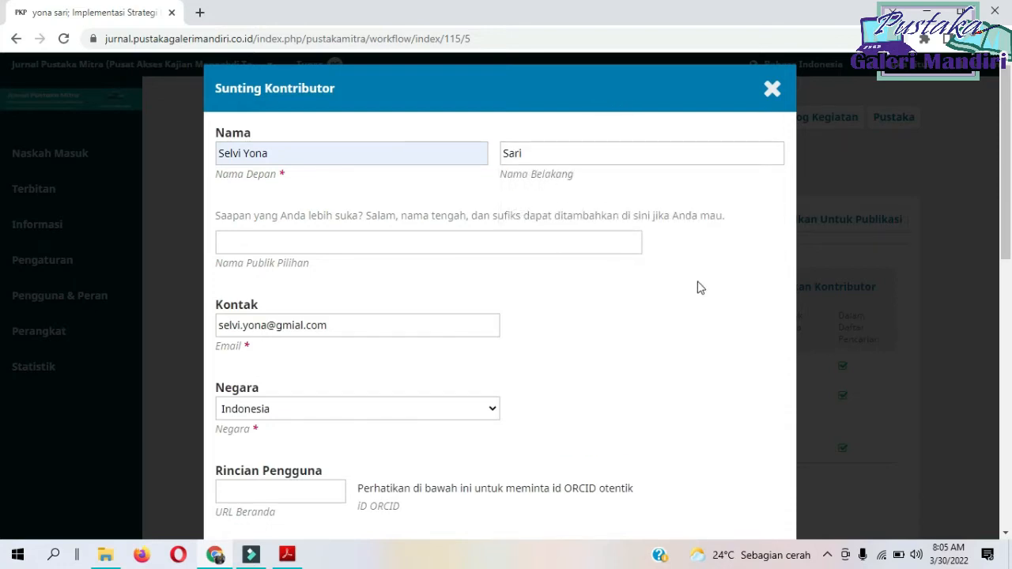
pyautogui.scroll(-8, 703, 301)
pyautogui.click(231, 510)
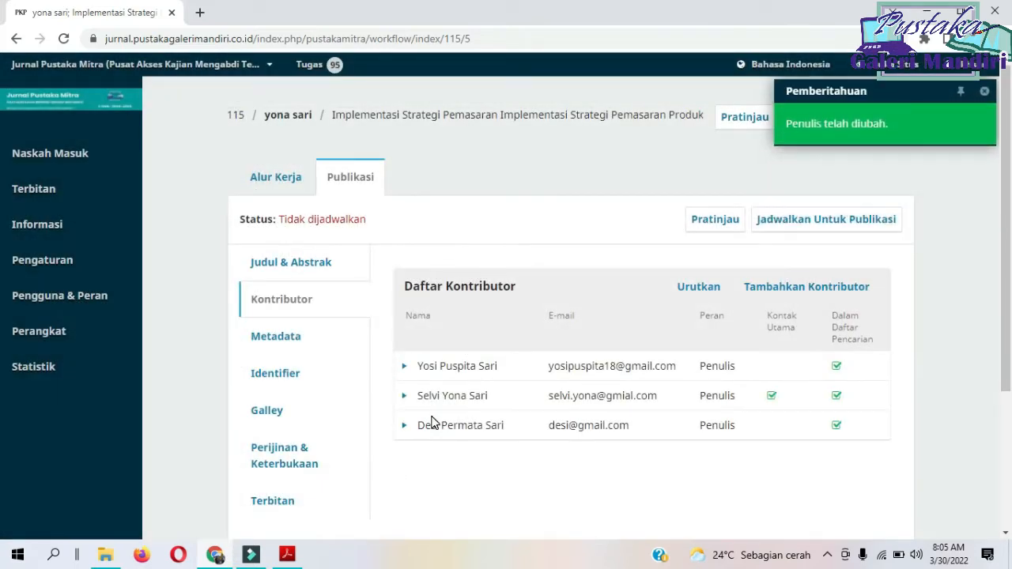
# Open the submission's Metadata and compare its Kata Kunci with the keywords in the article PDF in Adobe Acrobat Reader.
pyautogui.click(431, 423)
pyautogui.click(280, 334)
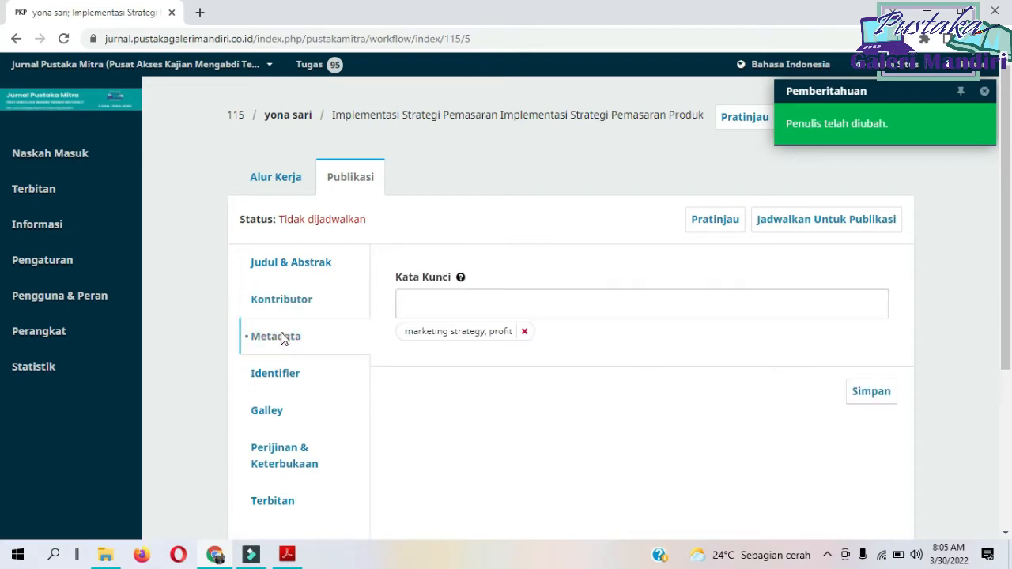
pyautogui.click(288, 555)
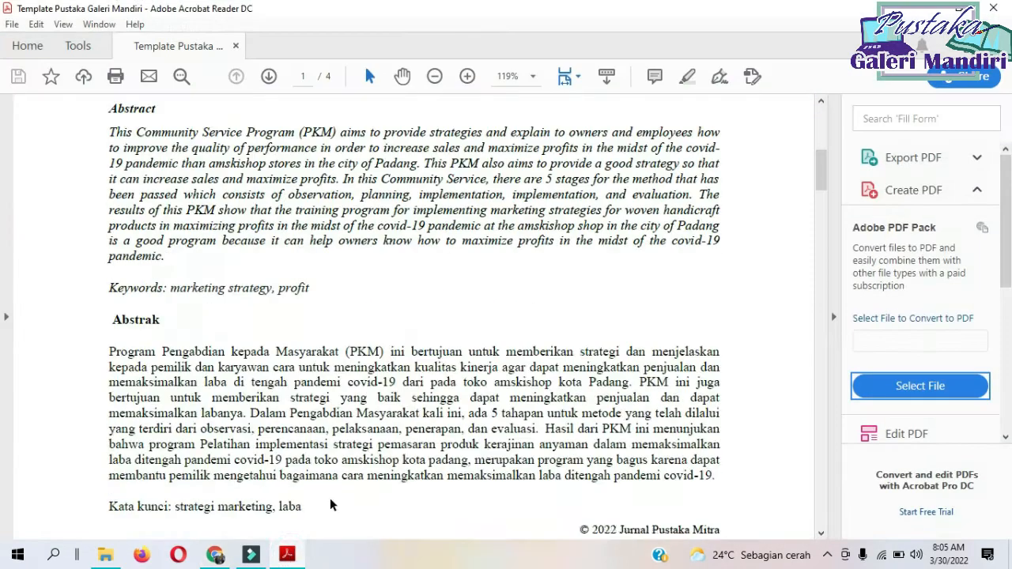
pyautogui.click(293, 557)
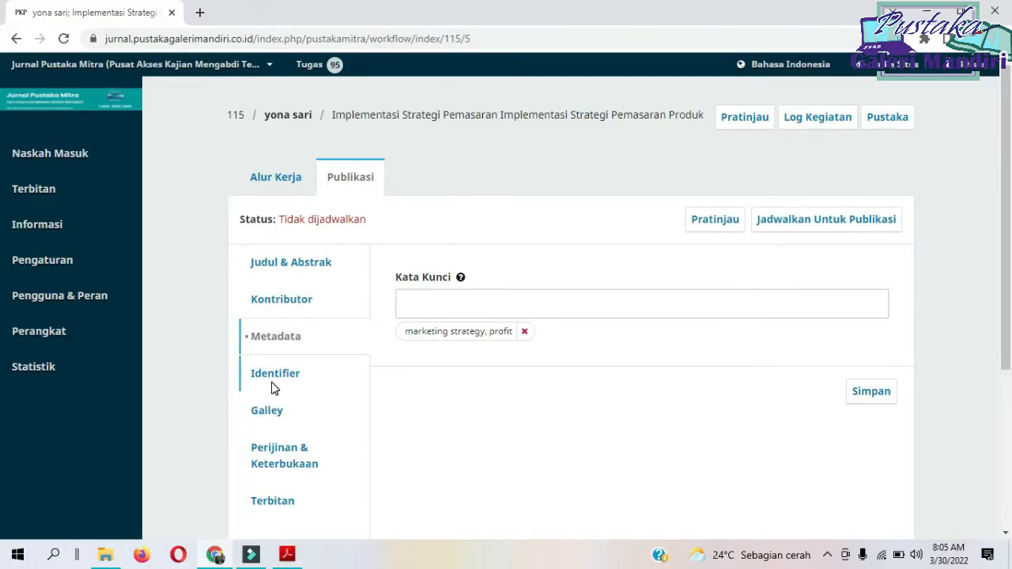
# Examine the submission's Galley files and its Terbitan settings, including the issue assignment, Bagian and Halaman.
pyautogui.click(261, 413)
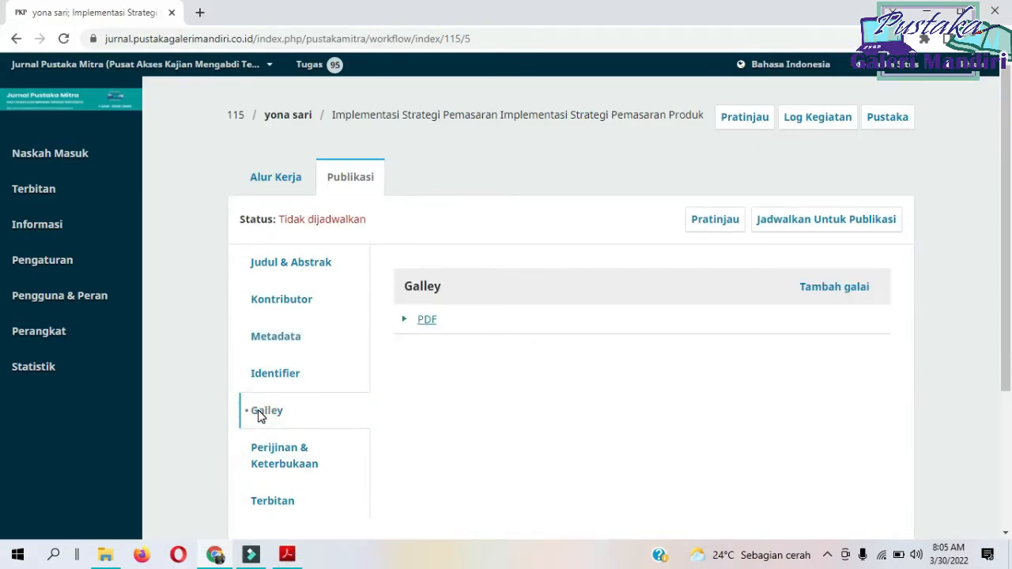
pyautogui.click(418, 319)
pyautogui.click(419, 320)
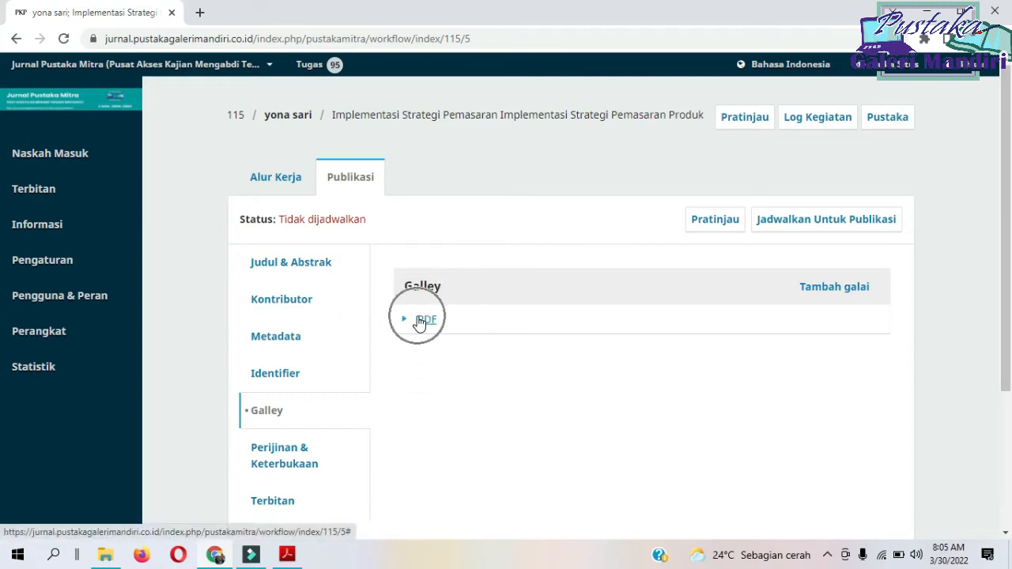
pyautogui.scroll(-2, 406, 396)
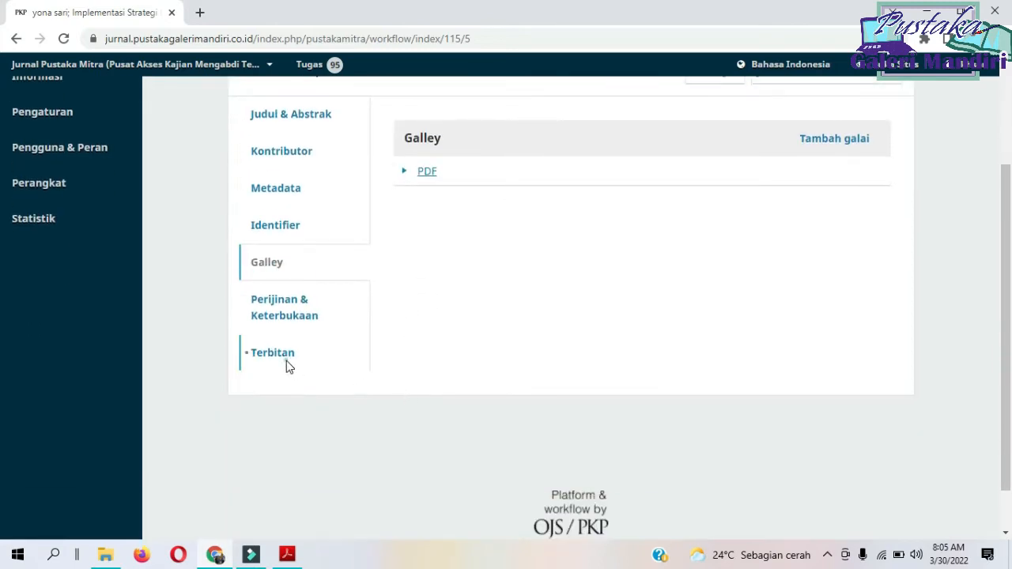
pyautogui.click(287, 365)
pyautogui.scroll(2, 585, 325)
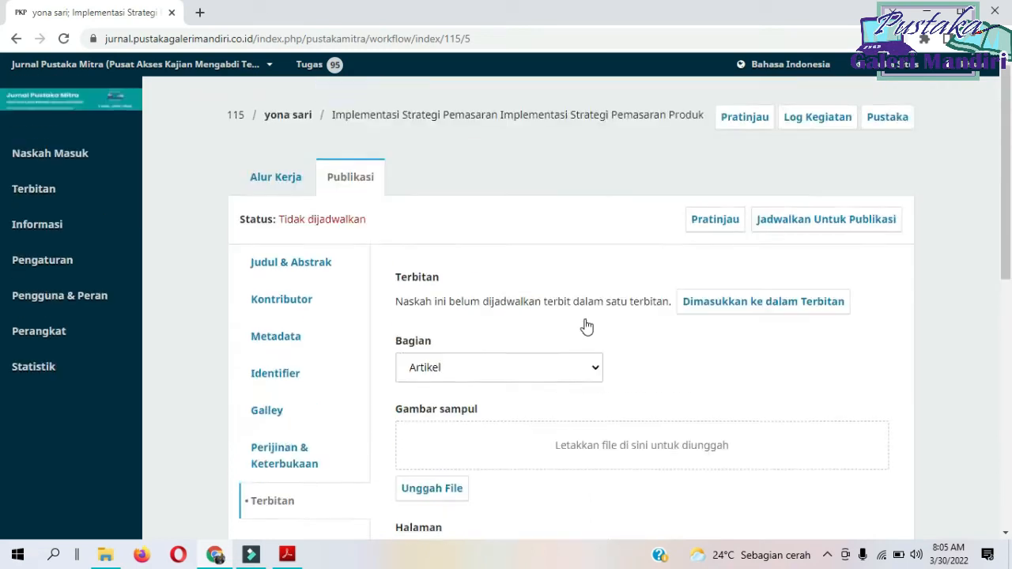
pyautogui.scroll(-7, 585, 327)
pyautogui.scroll(7, 533, 323)
# Open the "Upaya Peningkatan Pengetahuan Masyarakat" submission from Naskah Masuk and schedule it for publication in Vol 2 No 1 (2022).
pyautogui.click(87, 163)
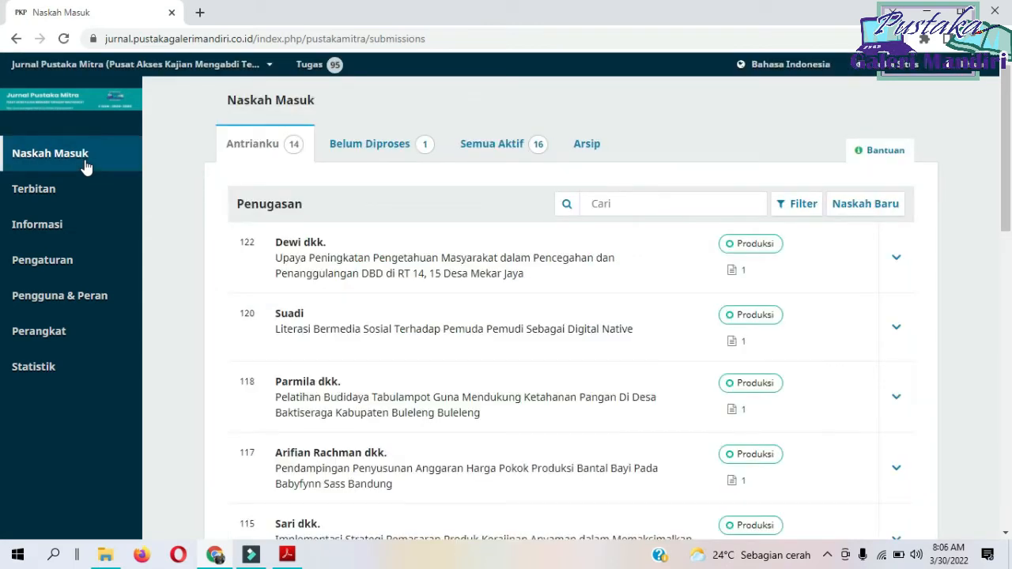
pyautogui.click(301, 245)
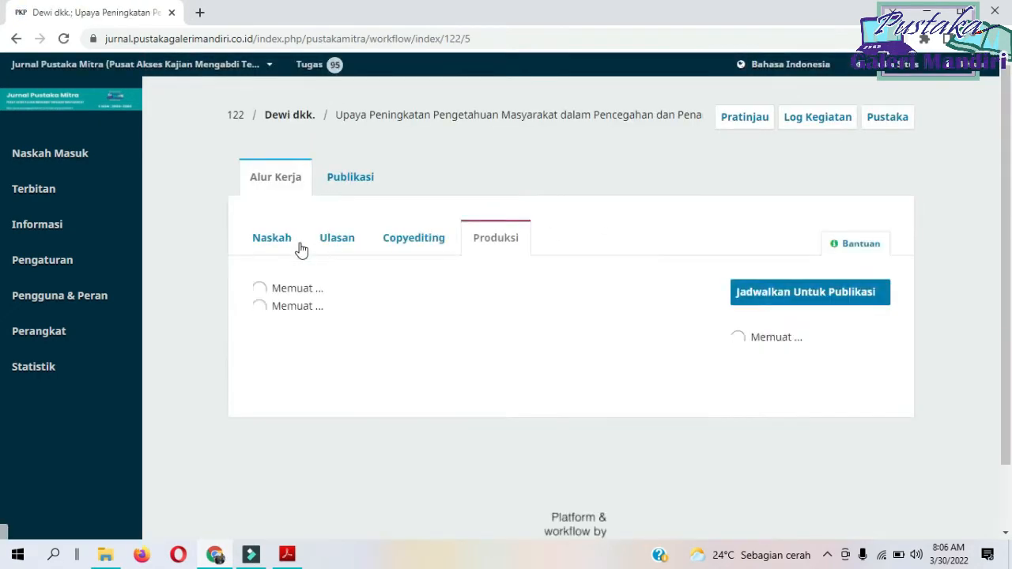
pyautogui.click(793, 291)
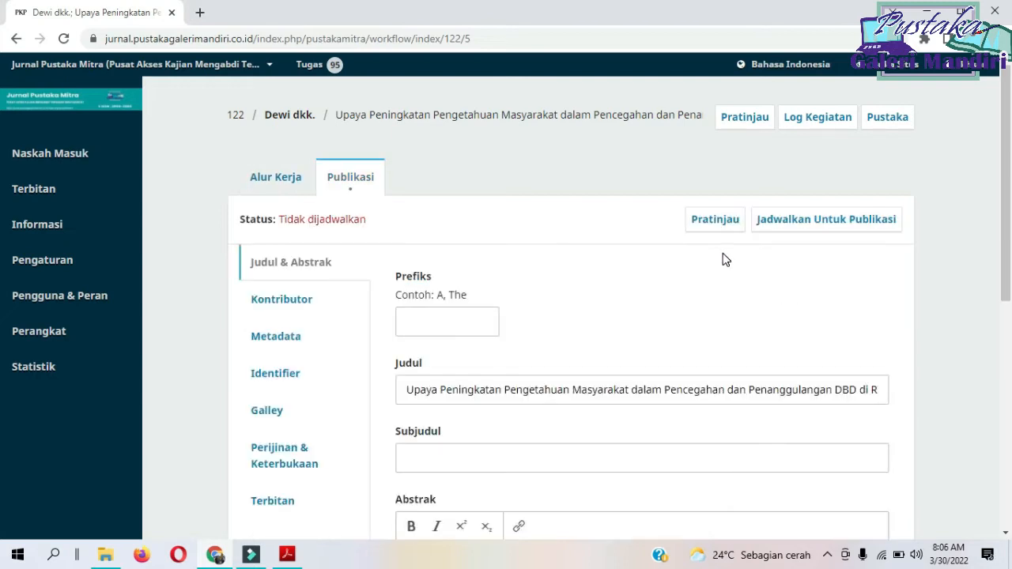
pyautogui.click(801, 227)
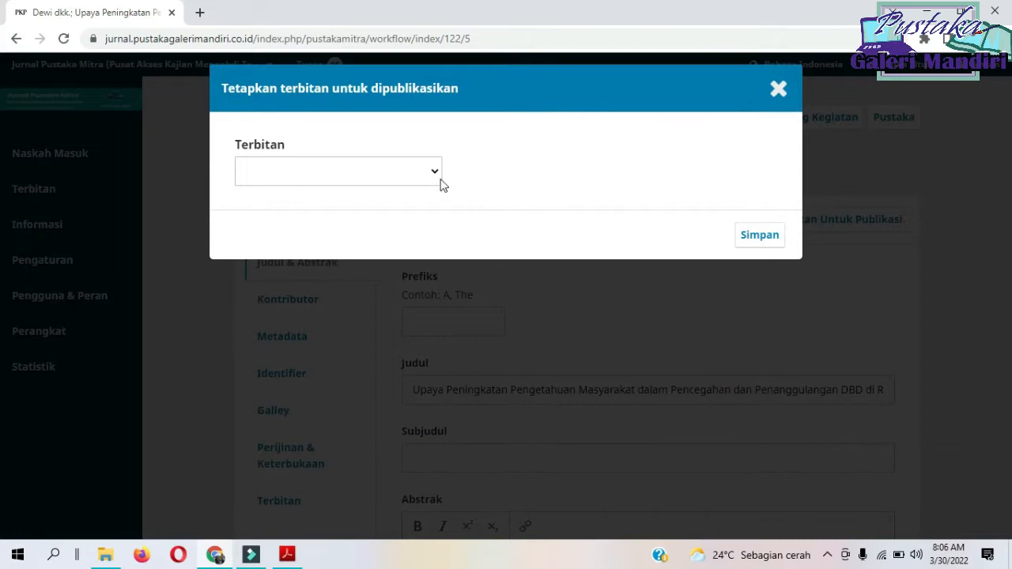
pyautogui.click(436, 177)
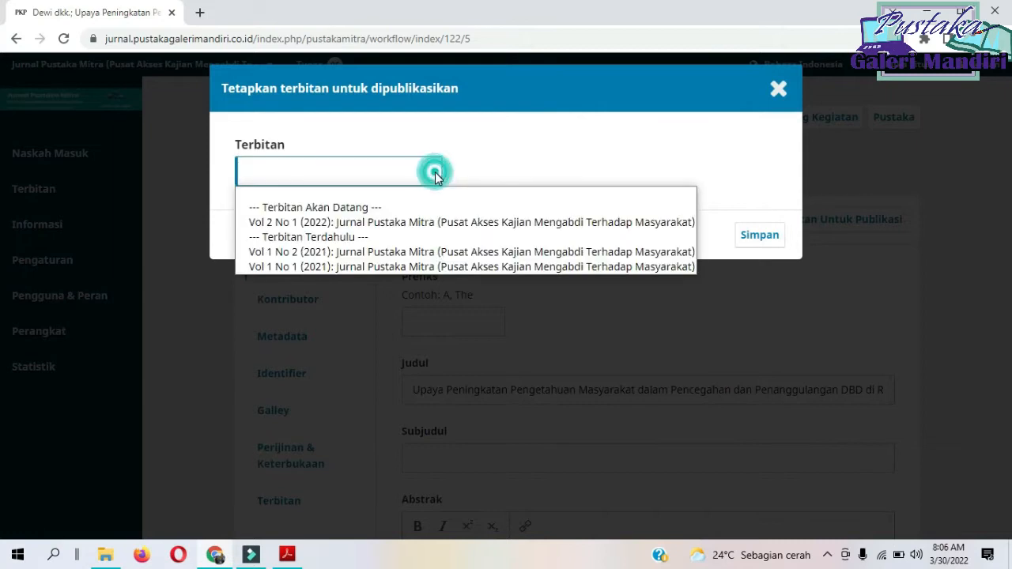
pyautogui.click(328, 226)
pyautogui.click(327, 226)
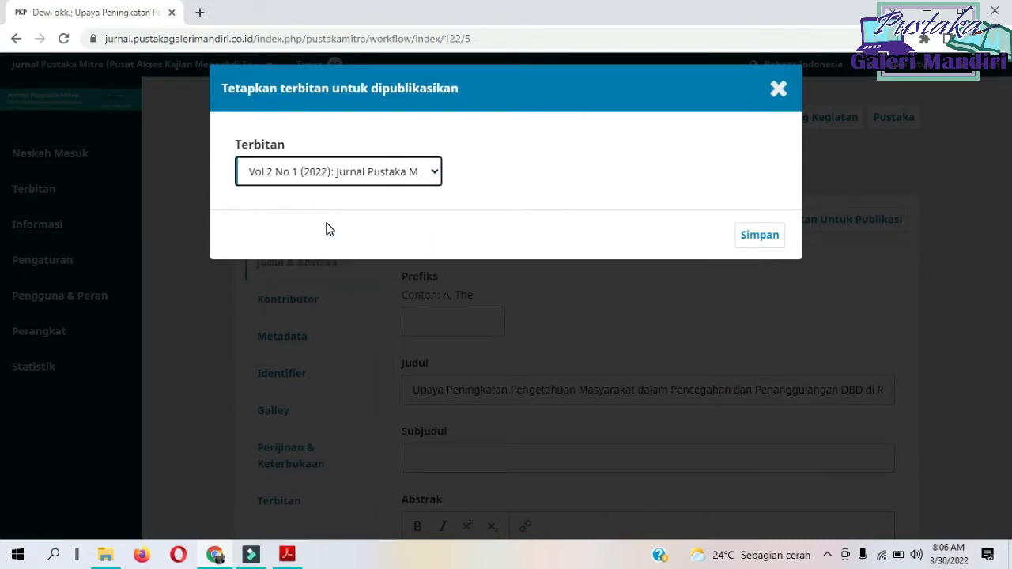
pyautogui.click(763, 235)
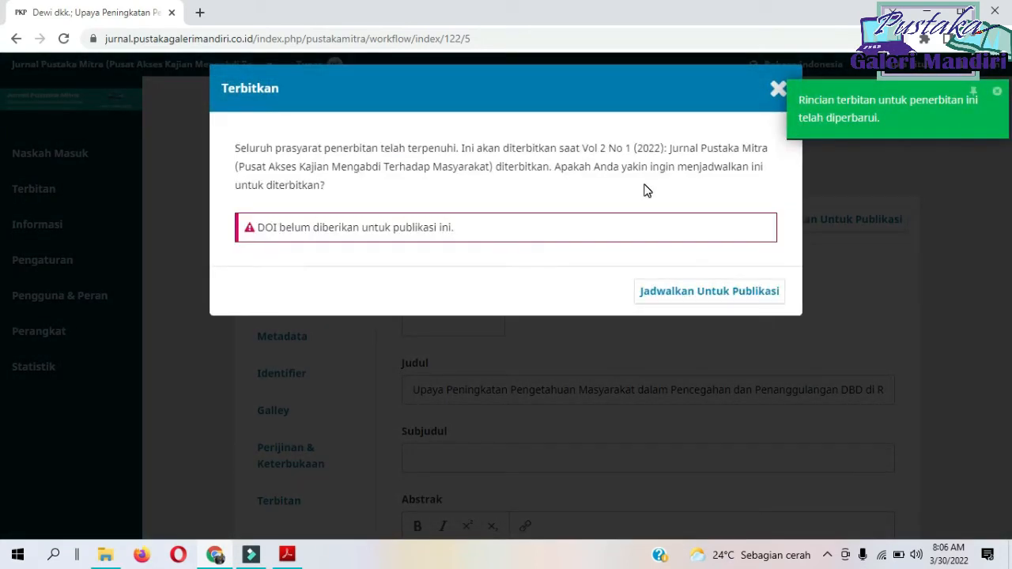
pyautogui.click(685, 293)
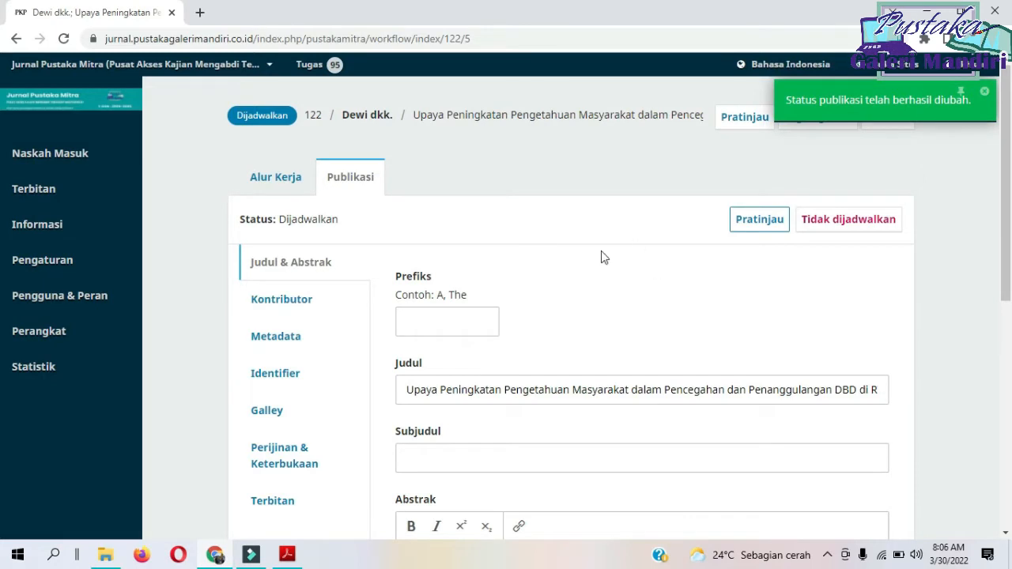
# Assign a DOI to the "Upaya Peningkatan Pengetahuan Masyarakat" article and save its Identifier.
pyautogui.click(283, 382)
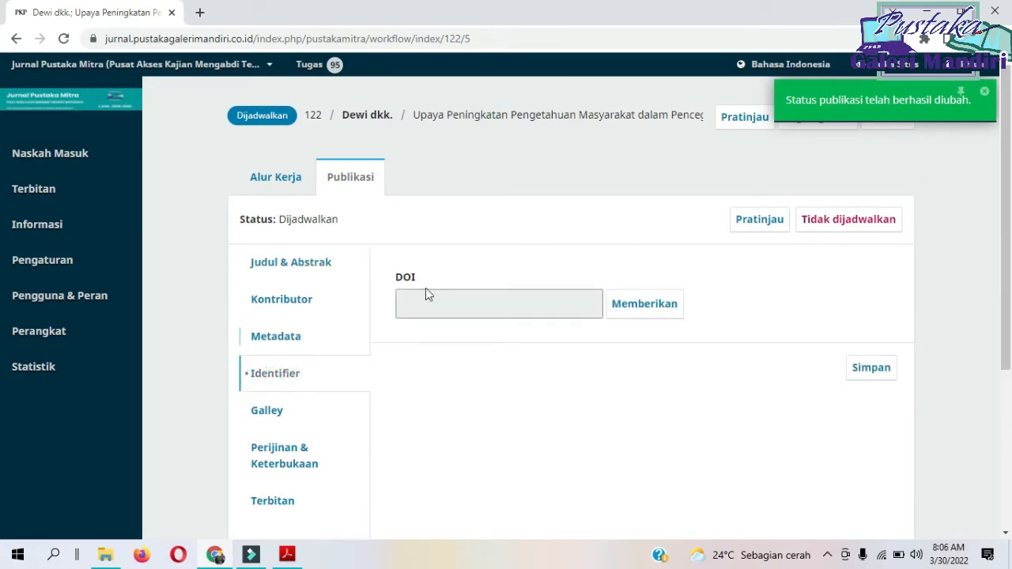
pyautogui.click(644, 313)
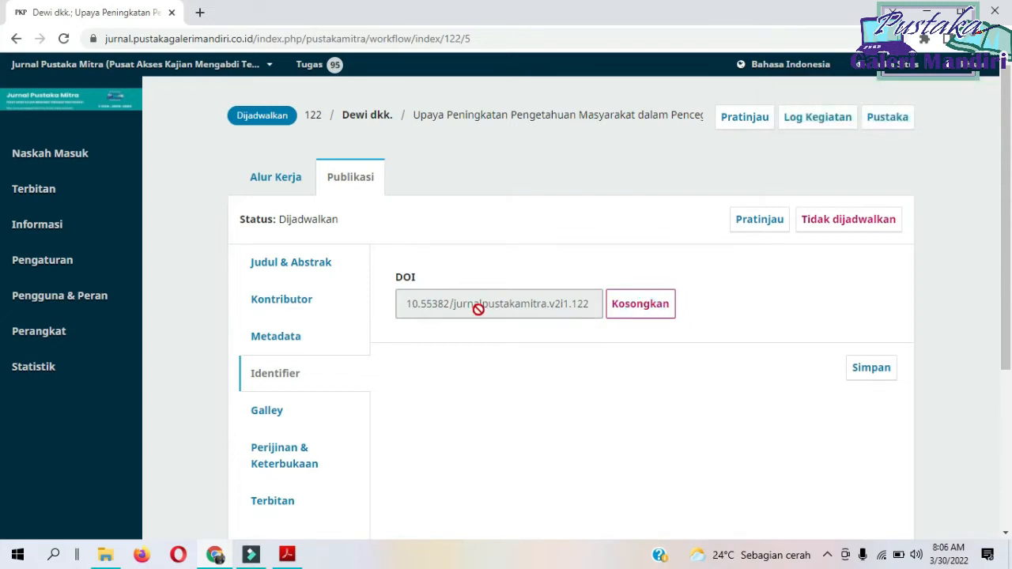
pyautogui.click(883, 372)
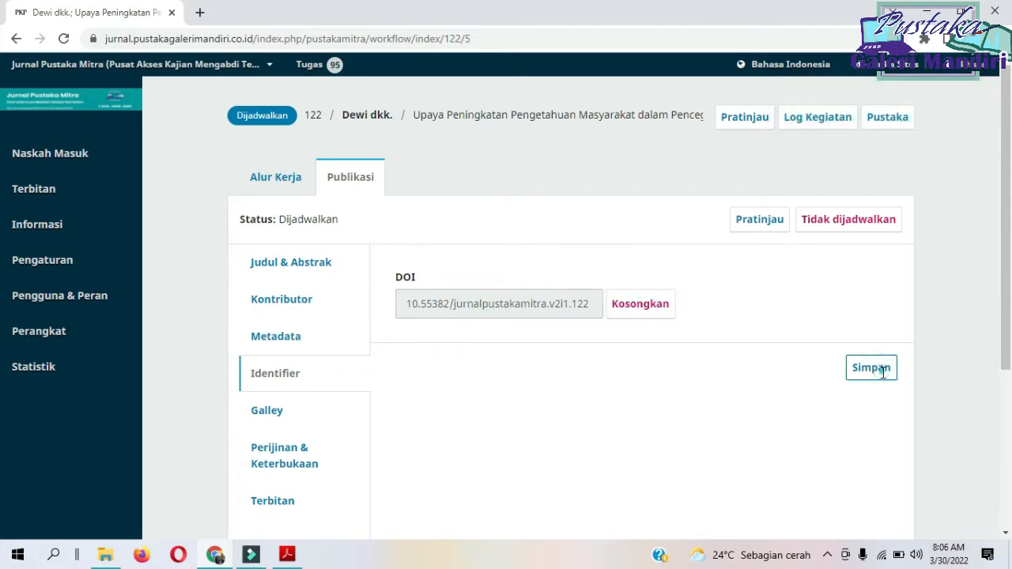
pyautogui.click(883, 371)
pyautogui.moveTo(81, 193)
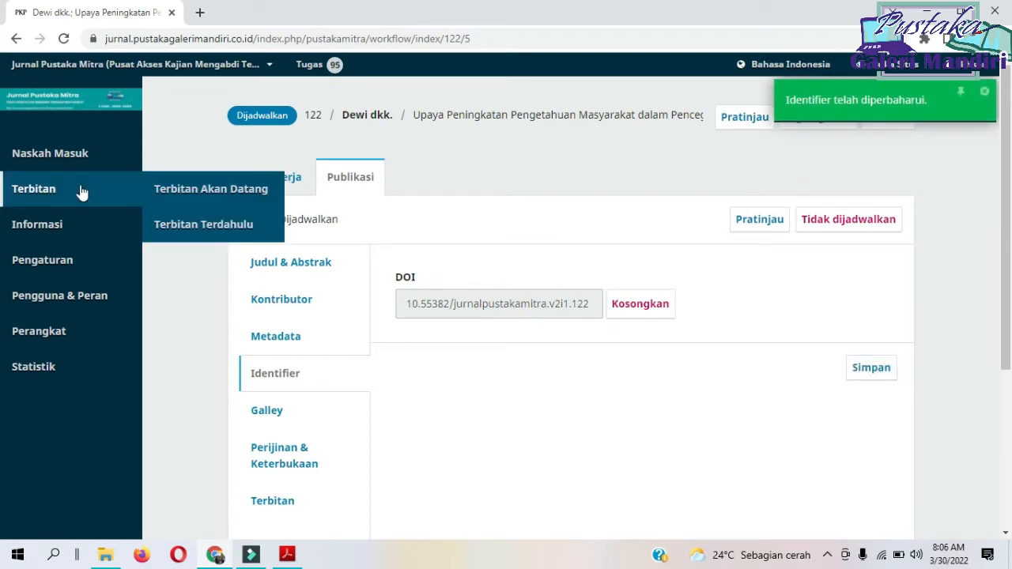
# Open the "Literasi Bermedia Sosial Terhadap Pemuda Pemudi" submission from Naskah Masuk and schedule it for publication in Vol 2 No 1 (2022).
pyautogui.click(58, 156)
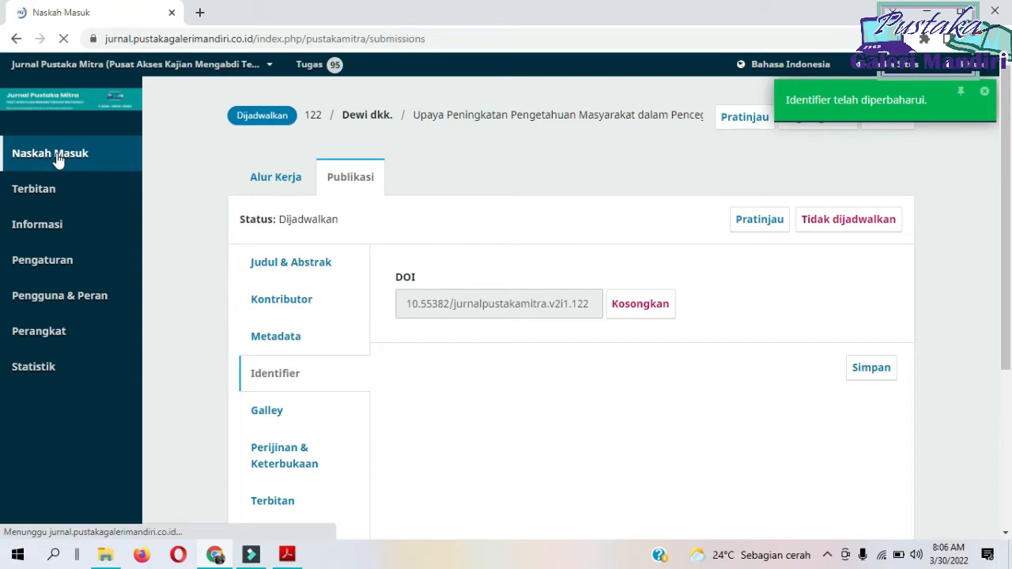
pyautogui.click(300, 249)
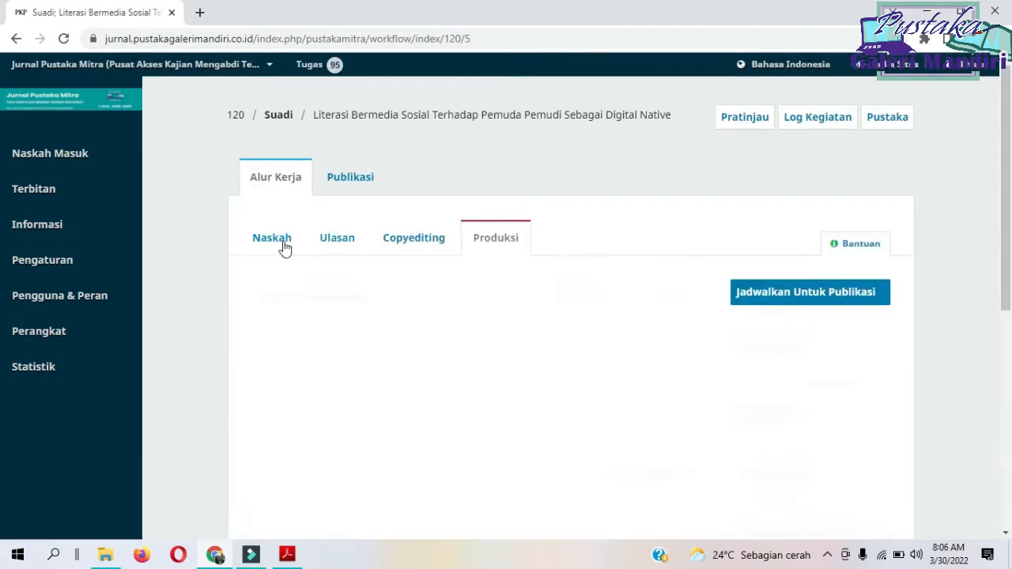
pyautogui.click(779, 304)
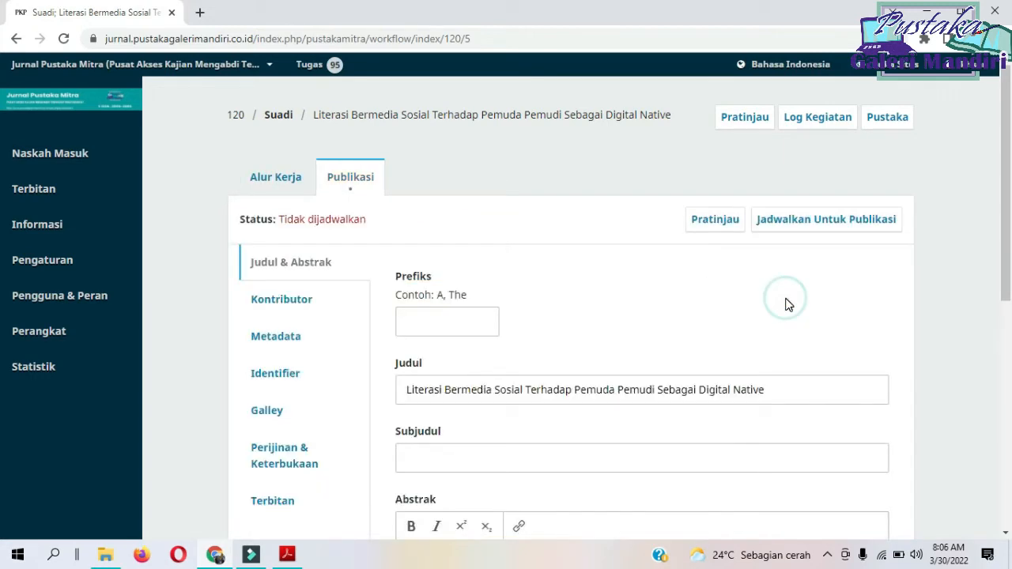
pyautogui.click(815, 230)
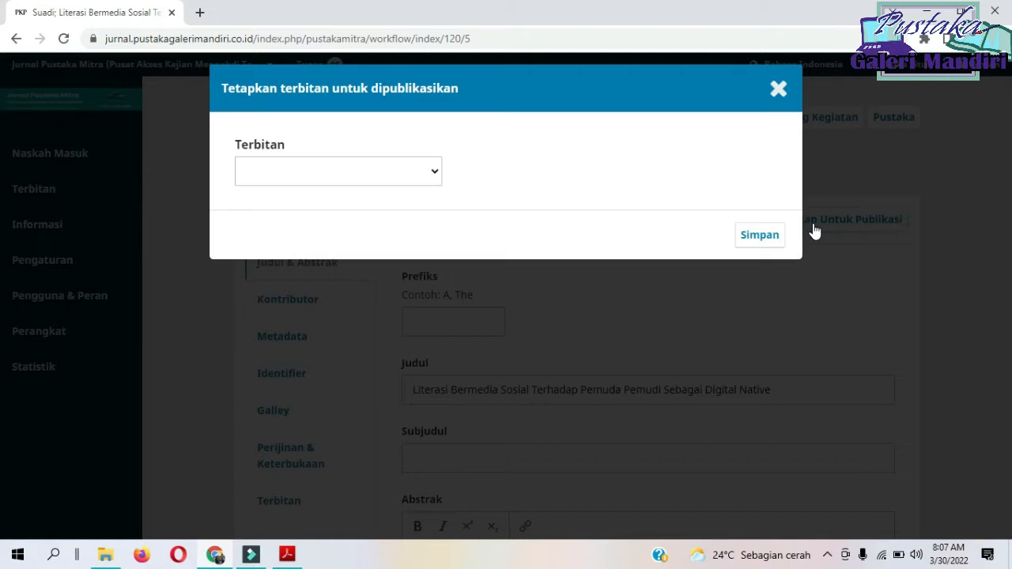
pyautogui.click(435, 174)
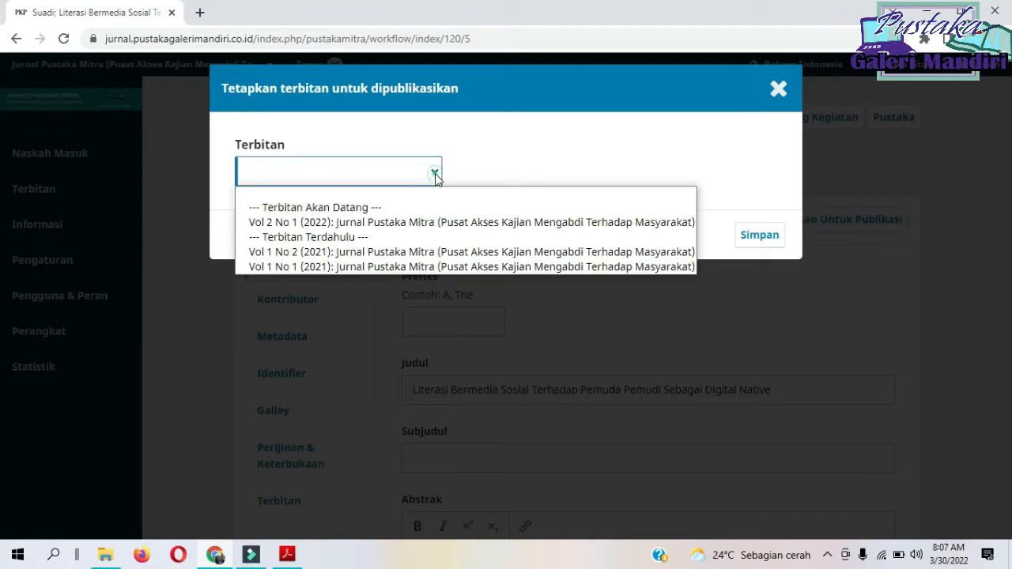
pyautogui.click(422, 225)
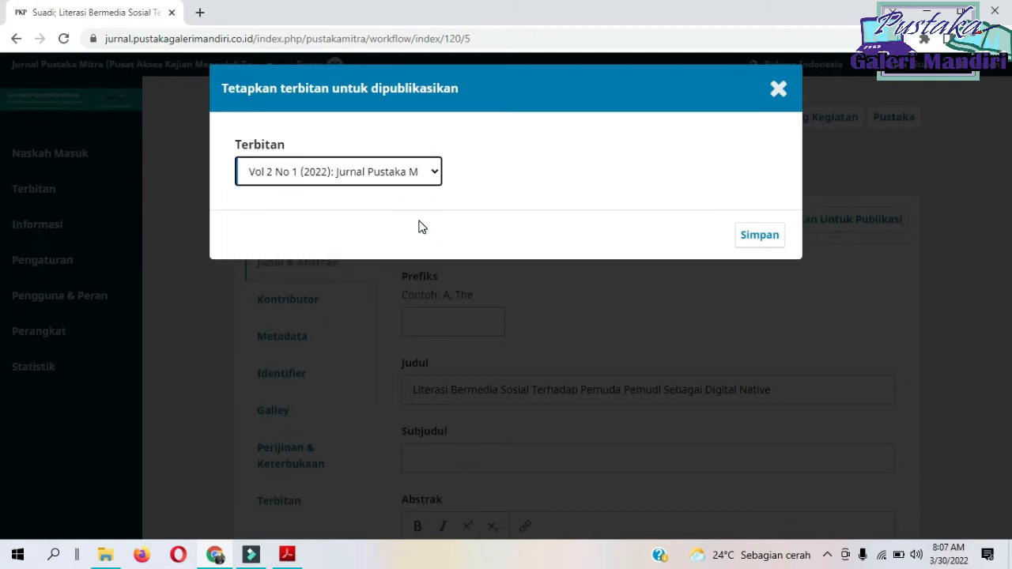
pyautogui.click(760, 235)
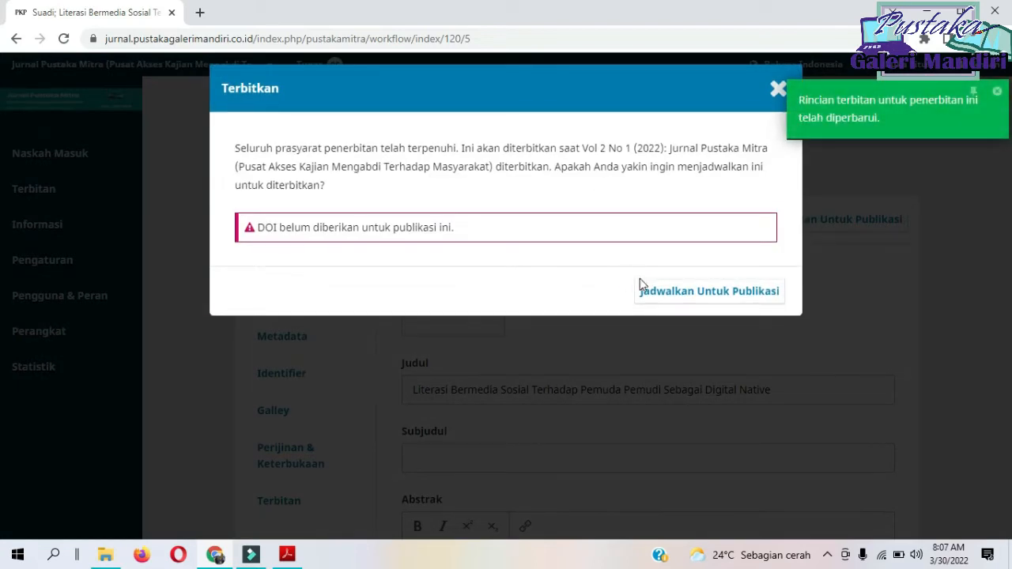
pyautogui.click(661, 292)
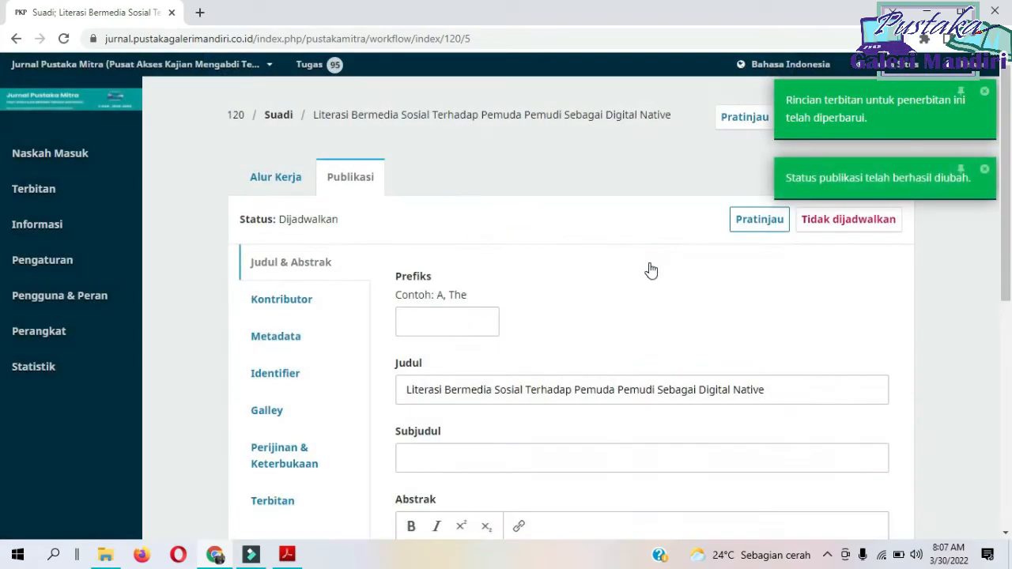
# Assign a DOI to the "Literasi Bermedia Sosial Terhadap Pemuda Pemudi" article and save its Identifier.
pyautogui.click(285, 376)
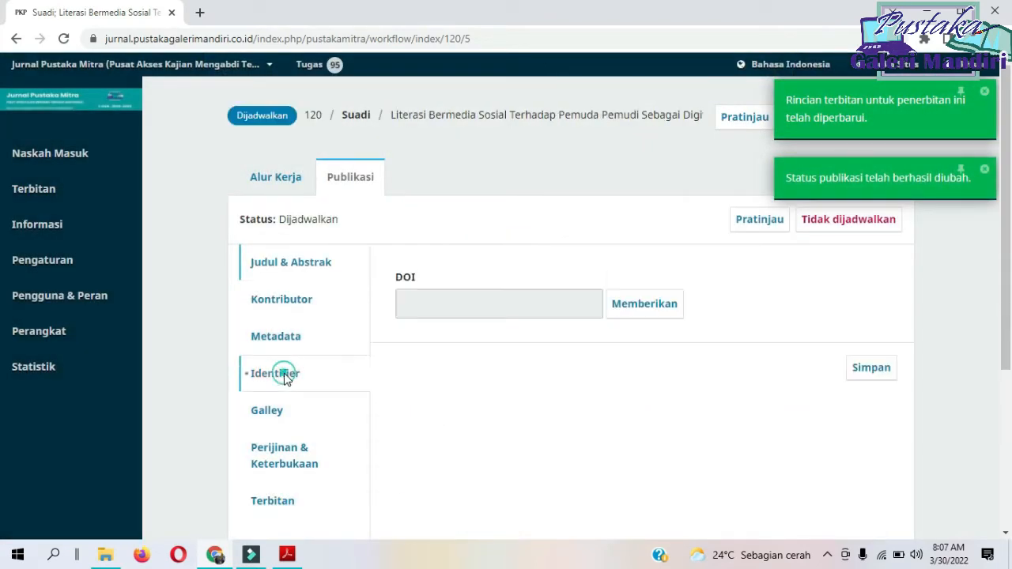
pyautogui.click(640, 307)
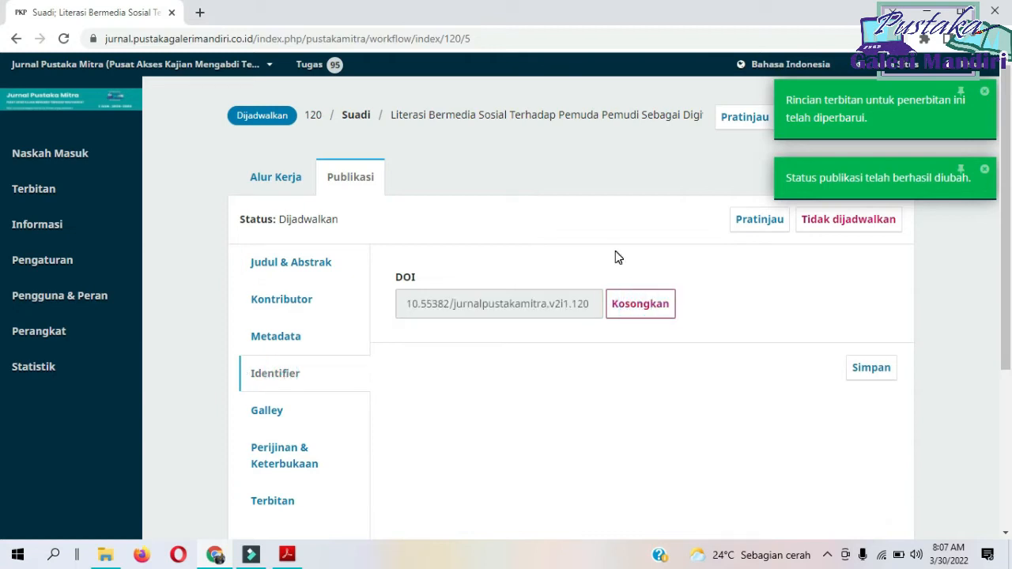
pyautogui.click(873, 370)
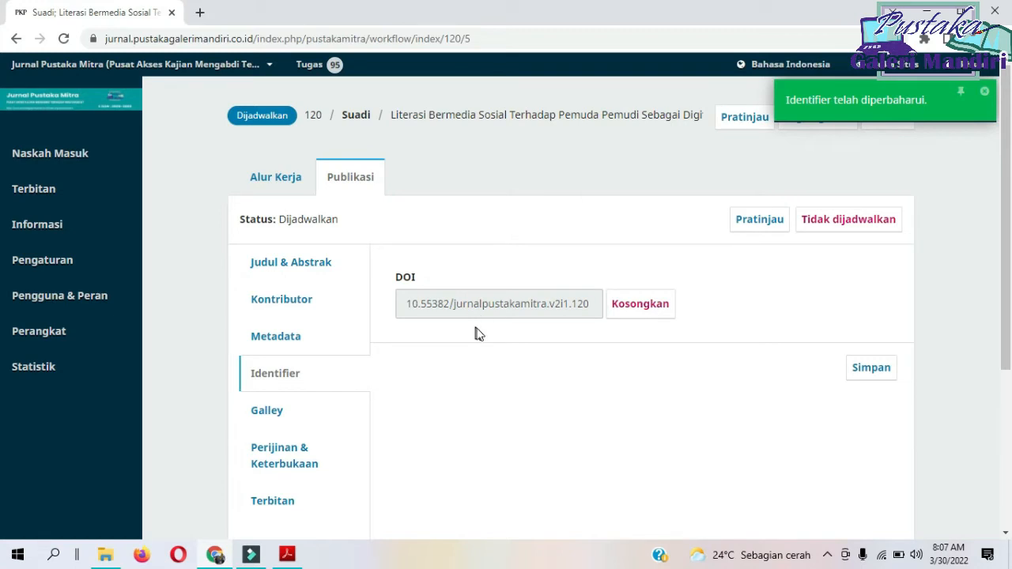
# Open the "Pelatihan Budidaya Tabulampot" submission from Naskah Masuk and schedule it for publication in Vol 2 No 1 (2022).
pyautogui.click(113, 155)
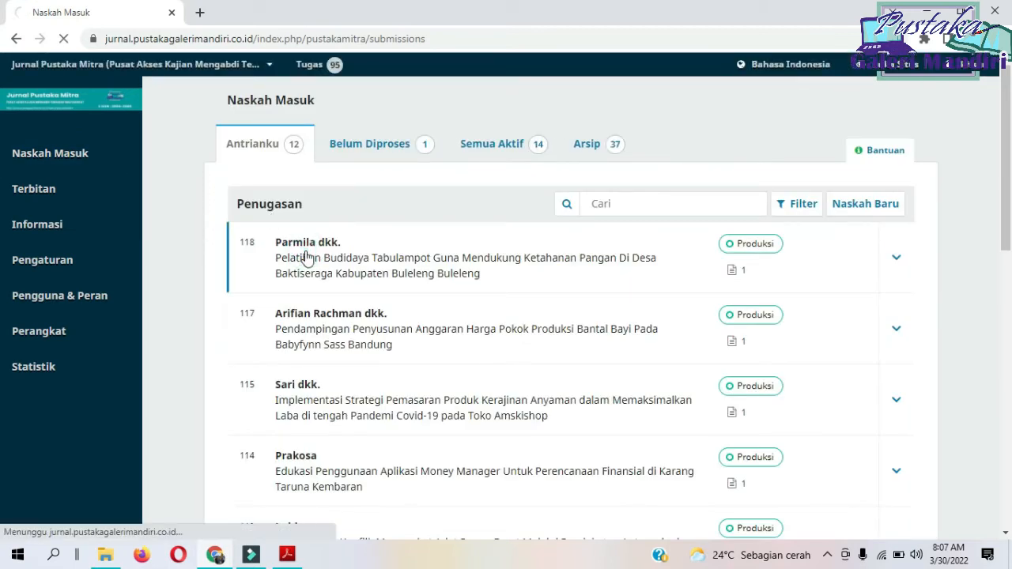
pyautogui.click(307, 258)
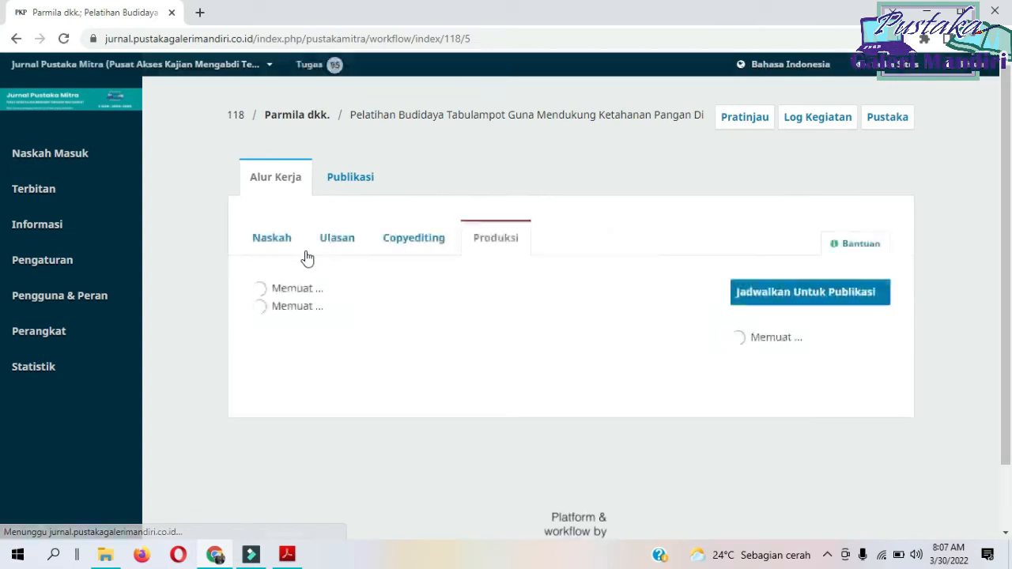
pyautogui.click(827, 300)
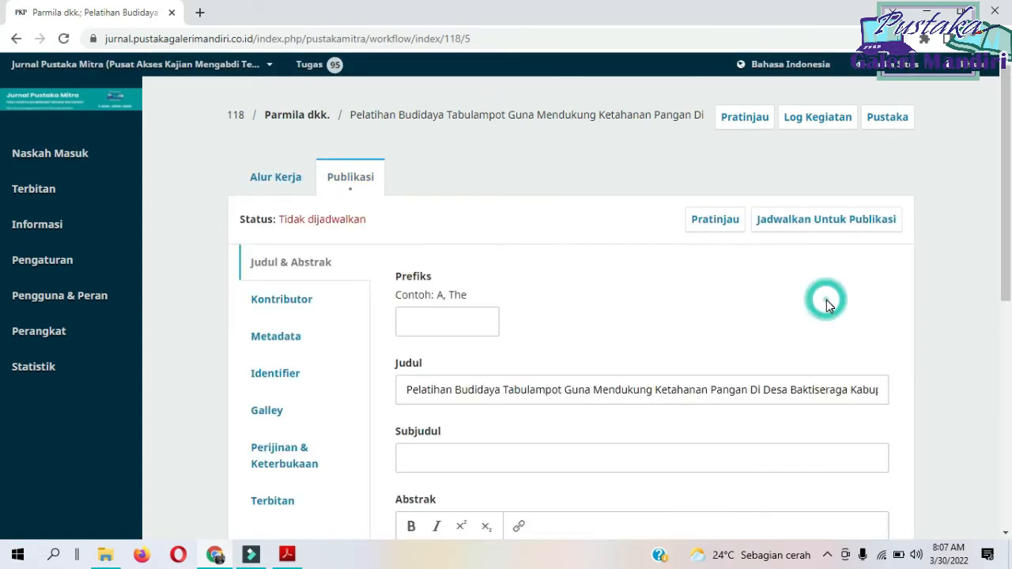
pyautogui.click(838, 221)
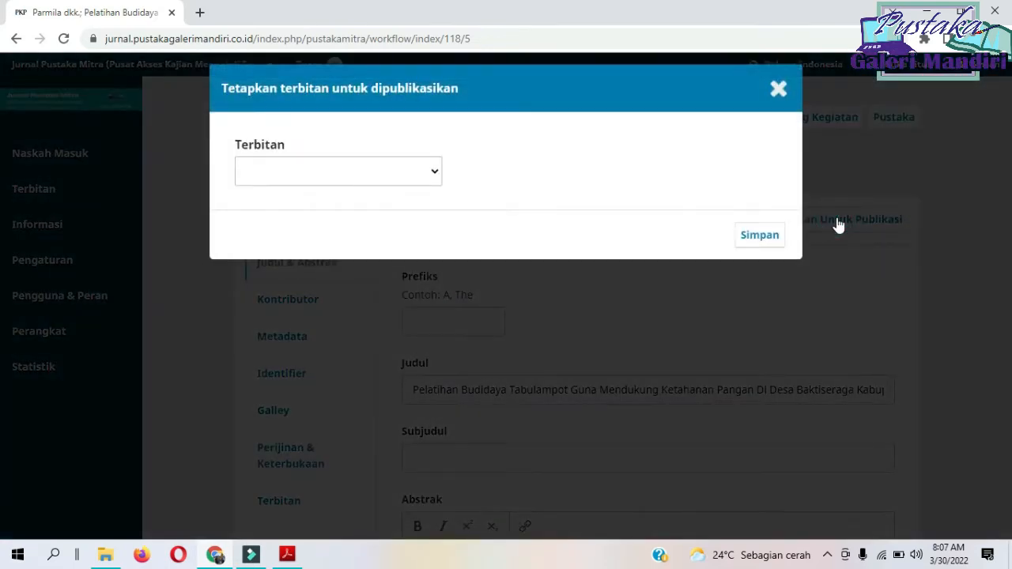
pyautogui.click(414, 170)
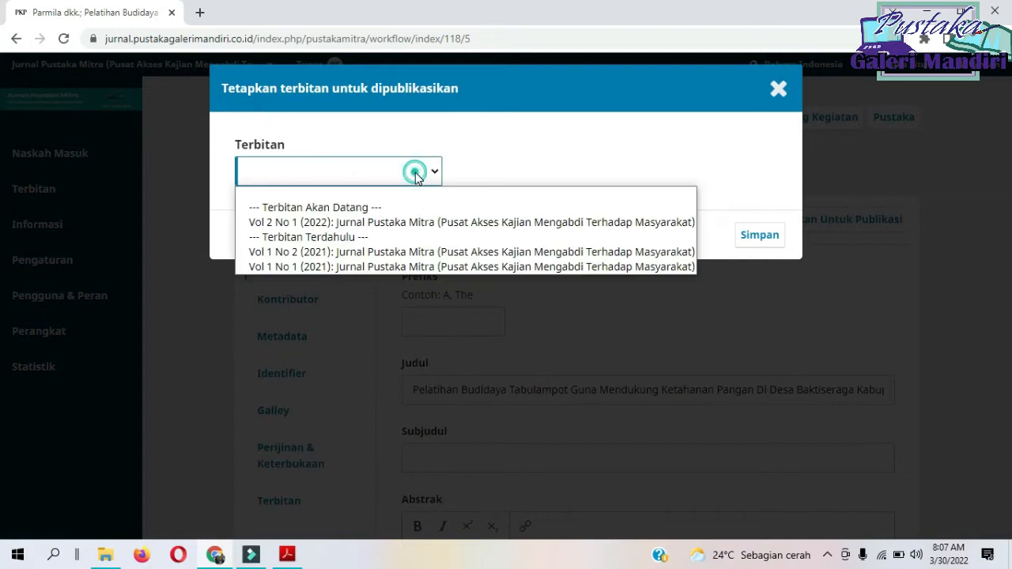
pyautogui.click(410, 221)
pyautogui.click(762, 234)
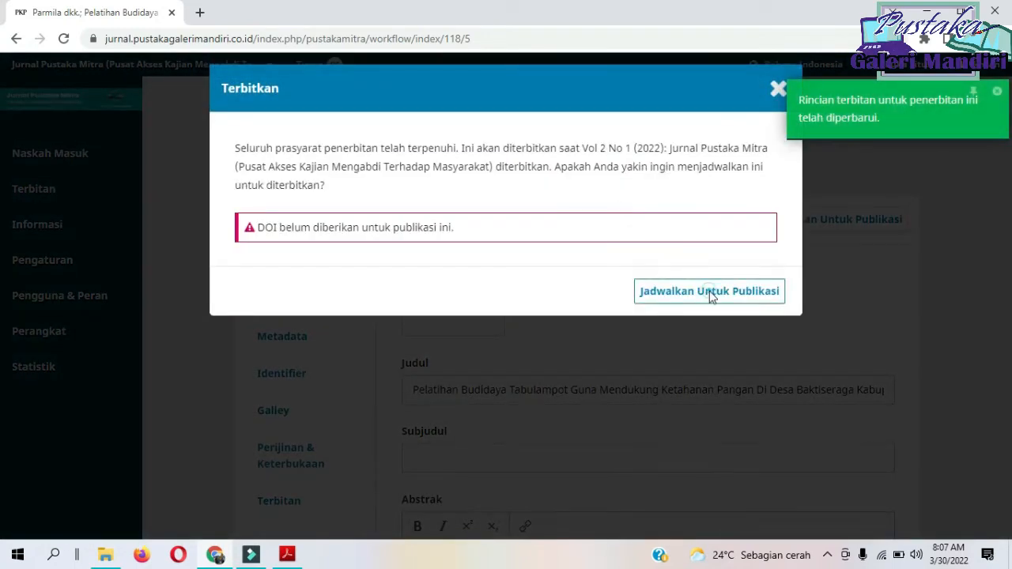
pyautogui.click(714, 294)
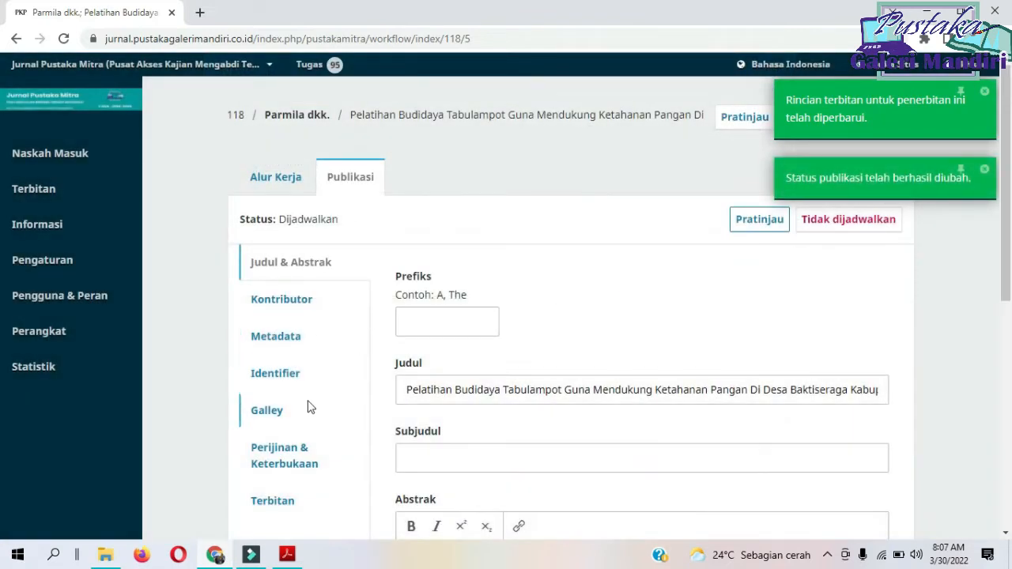
# Assign a DOI to the "Pelatihan Budidaya Tabulampot" article and save its Identifier.
pyautogui.click(286, 374)
pyautogui.click(642, 305)
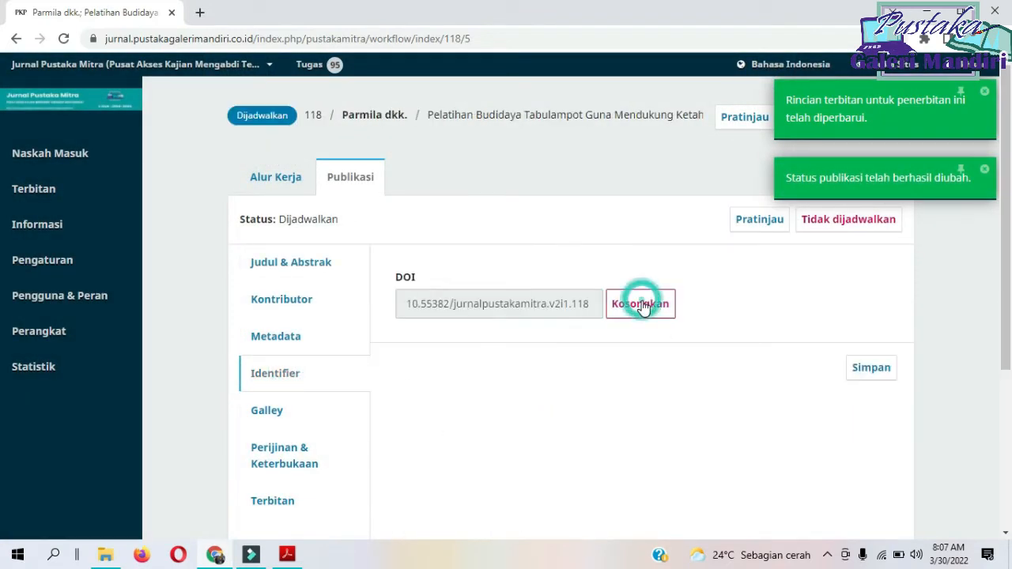
pyautogui.click(865, 378)
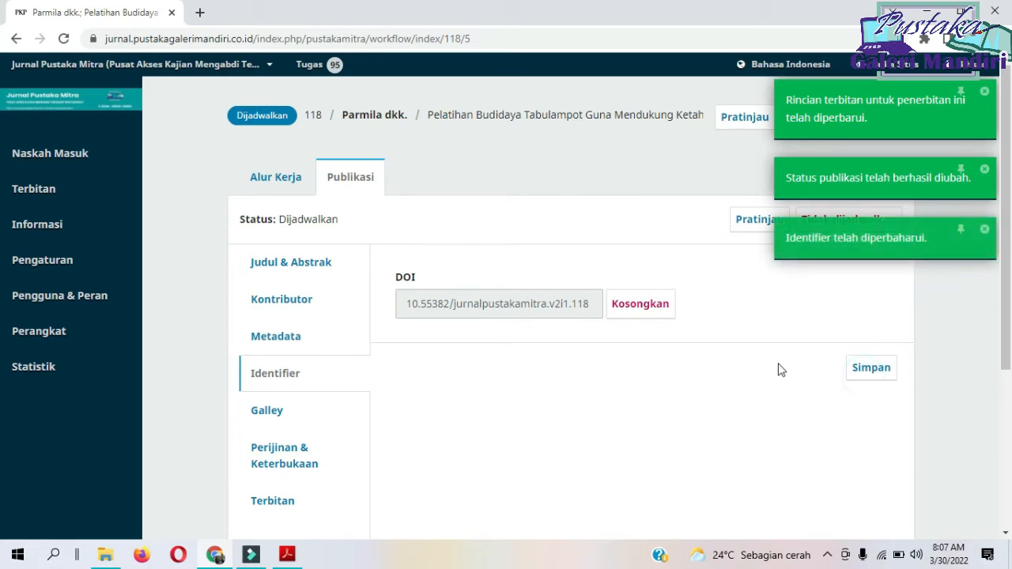
# Open the "Pendampingan Penyusunan Anggaran Harga Pokok Produksi" submission from Naskah Masuk and schedule it for publication in Vol 2 No 1 (2022).
pyautogui.click(23, 160)
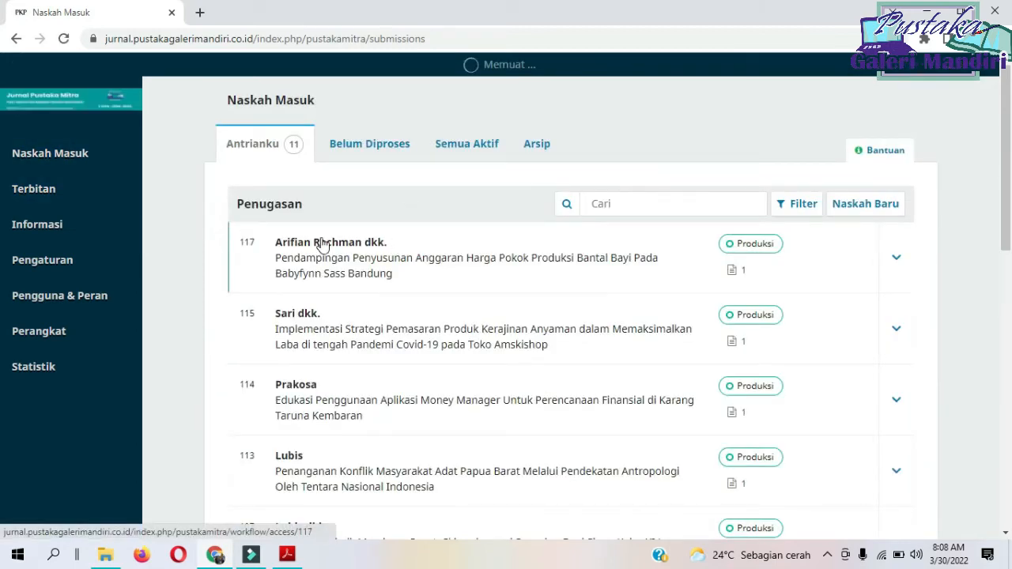
pyautogui.click(327, 242)
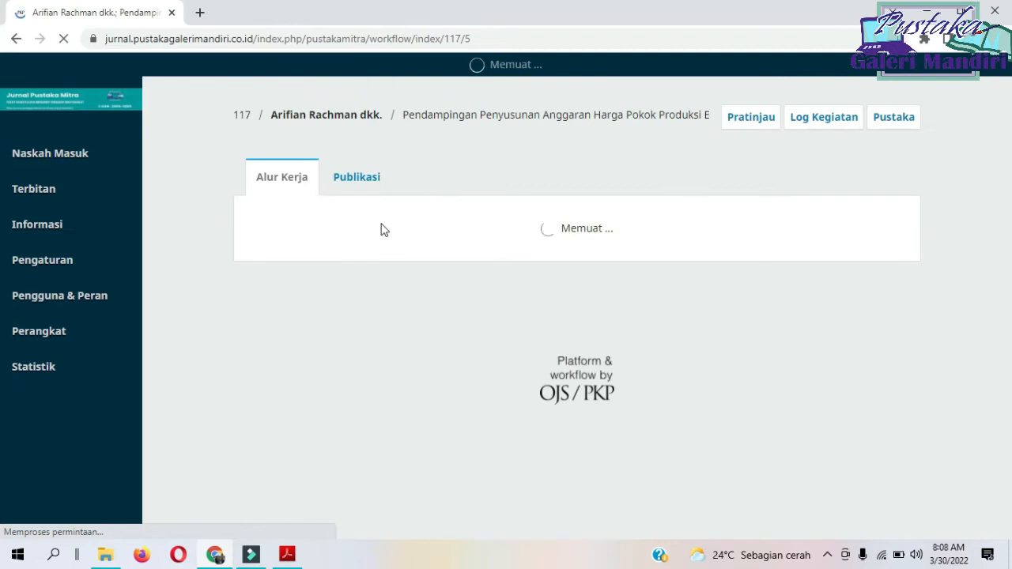
pyautogui.click(820, 296)
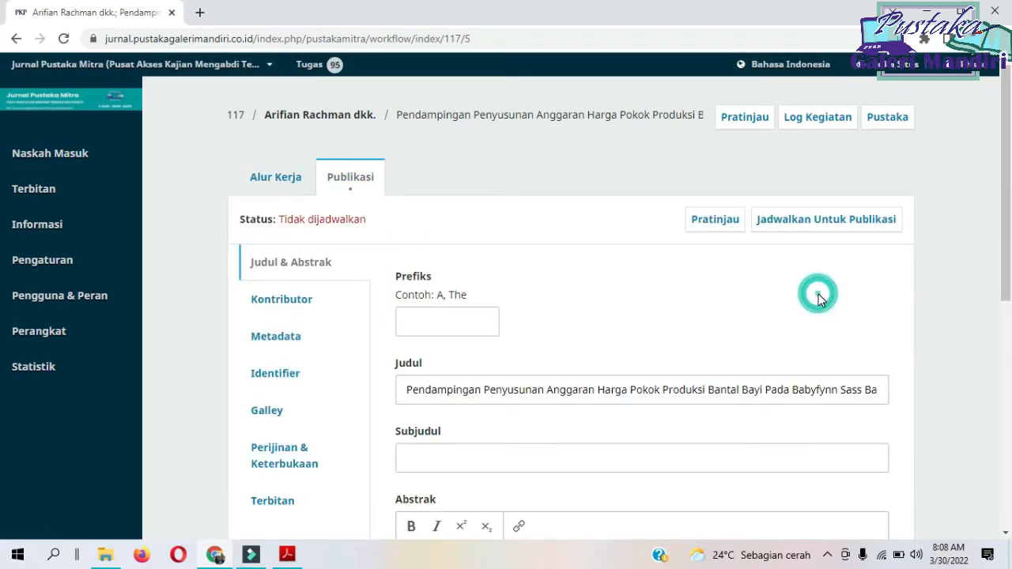
pyautogui.click(816, 229)
pyautogui.click(427, 172)
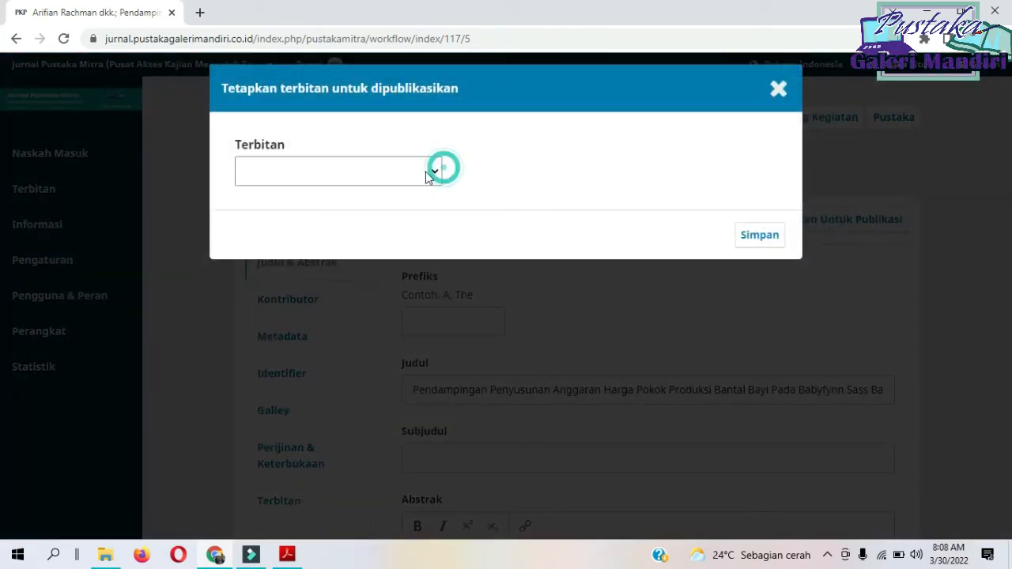
pyautogui.click(392, 223)
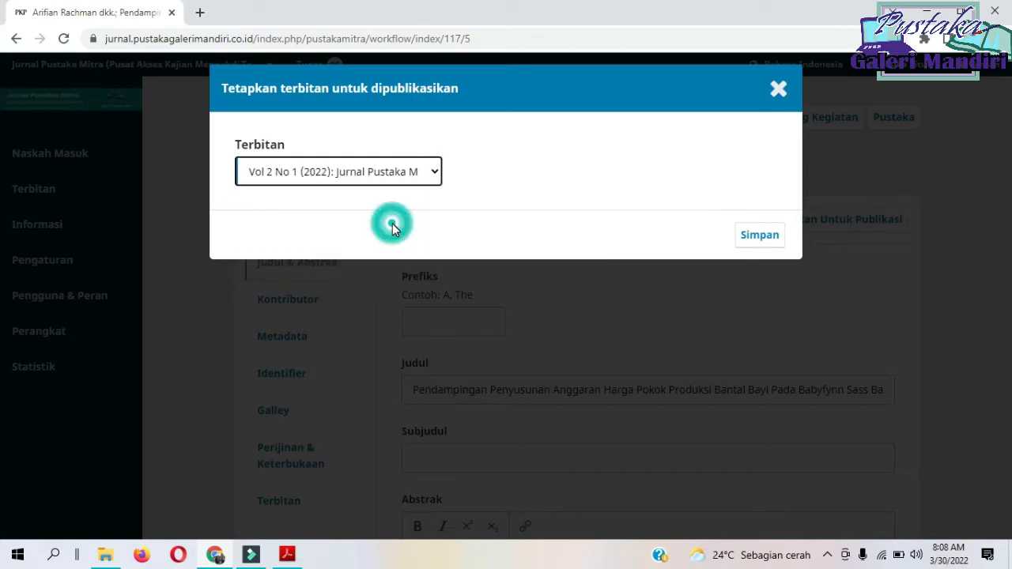
pyautogui.click(751, 237)
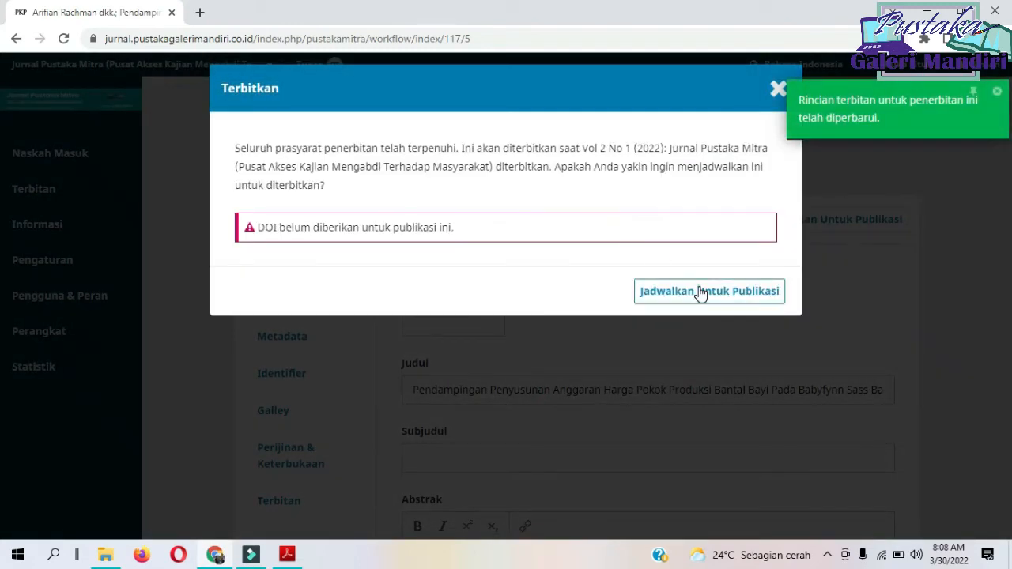
pyautogui.click(694, 291)
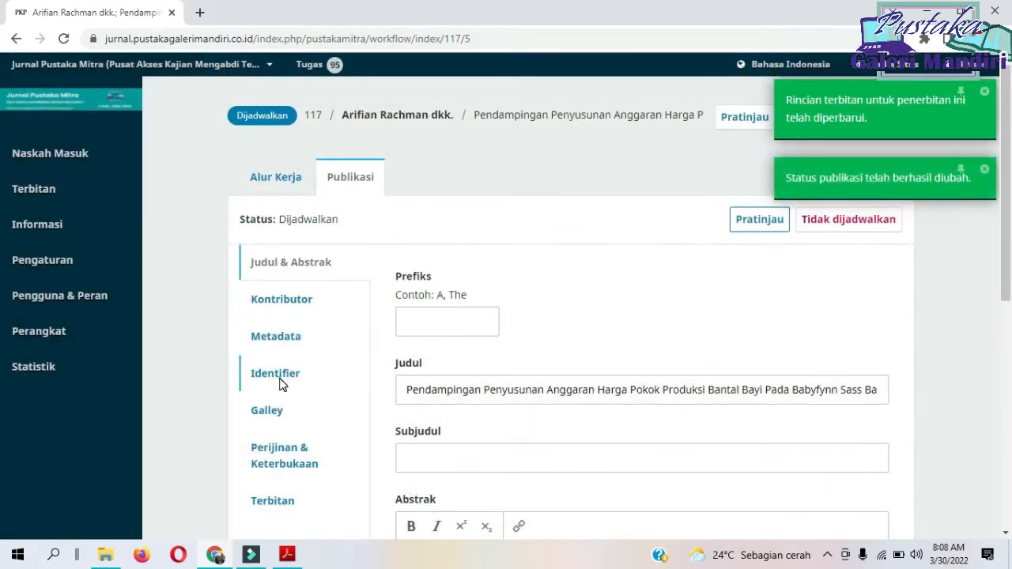
# Assign a DOI to the "Pendampingan Penyusunan Anggaran Harga Pokok Produksi" article and save its Identifier.
pyautogui.click(282, 381)
pyautogui.click(639, 307)
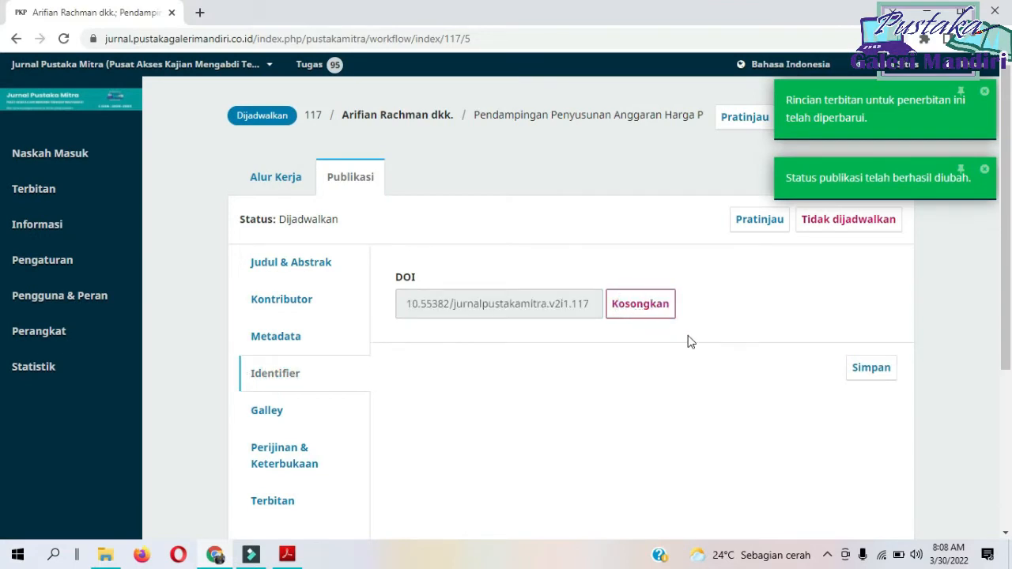
pyautogui.click(859, 371)
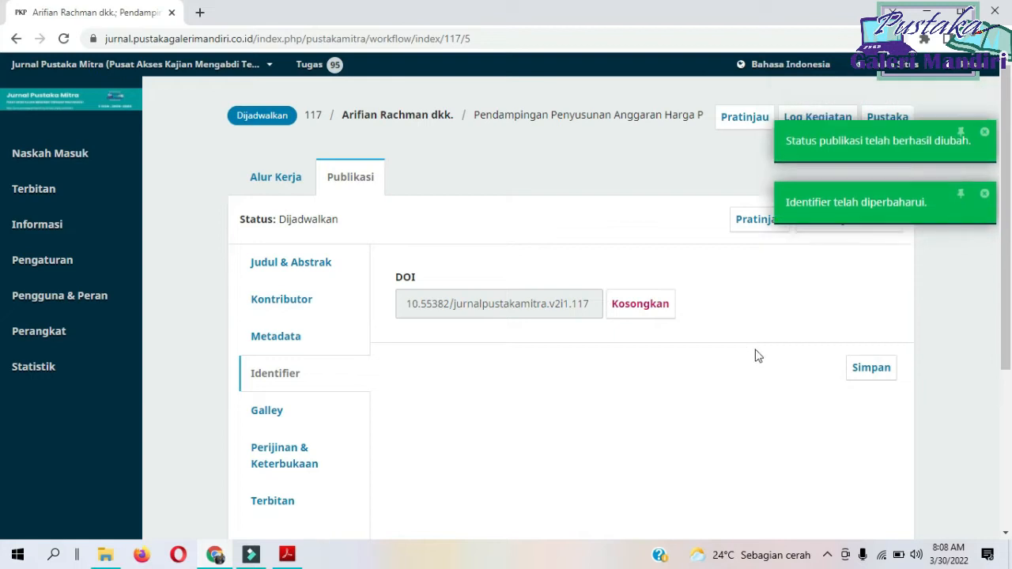
# Open the "Implementasi Strategi Pemasaran Produk Kerajinan Anyaman" submission from Naskah Masuk and schedule it for publication in Vol 2 No 1 (2022).
pyautogui.click(74, 153)
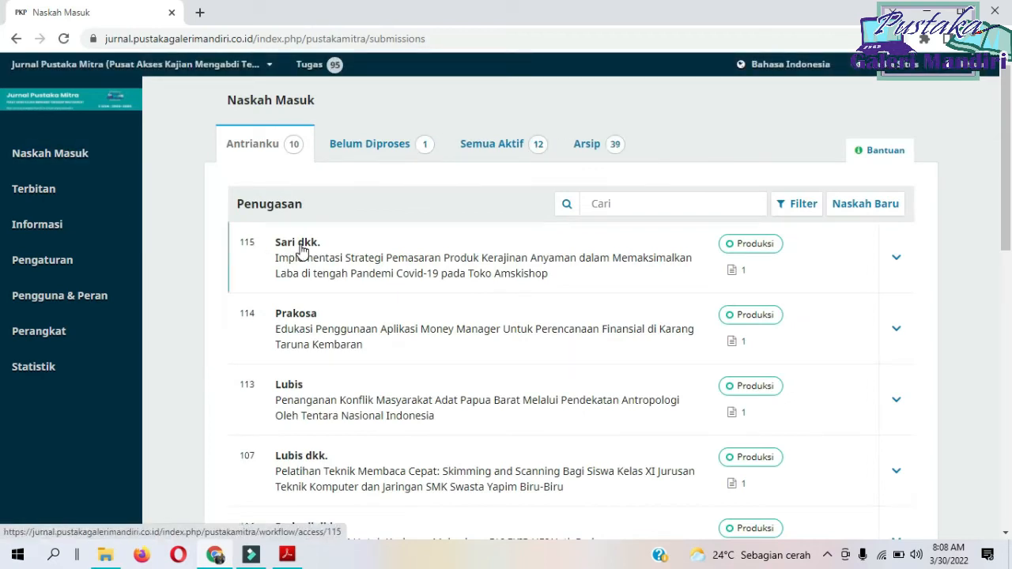
pyautogui.click(300, 249)
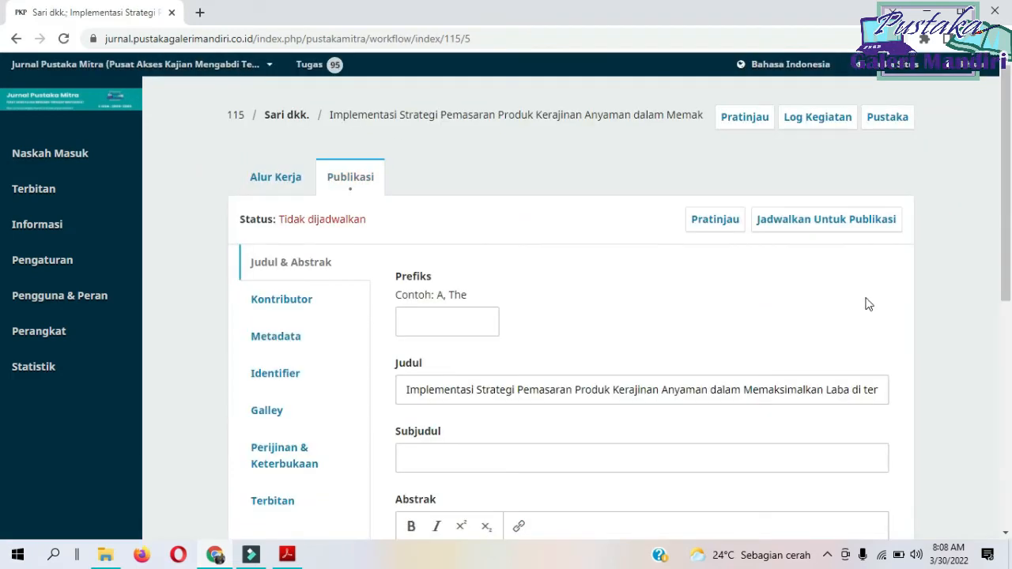
pyautogui.click(791, 220)
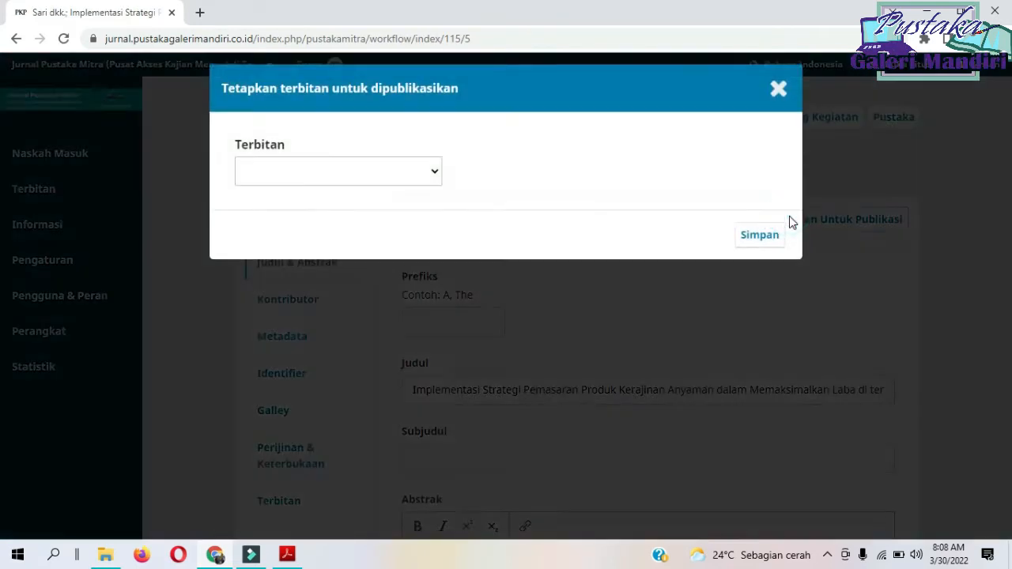
pyautogui.click(339, 171)
pyautogui.click(348, 219)
pyautogui.click(760, 235)
pyautogui.click(670, 295)
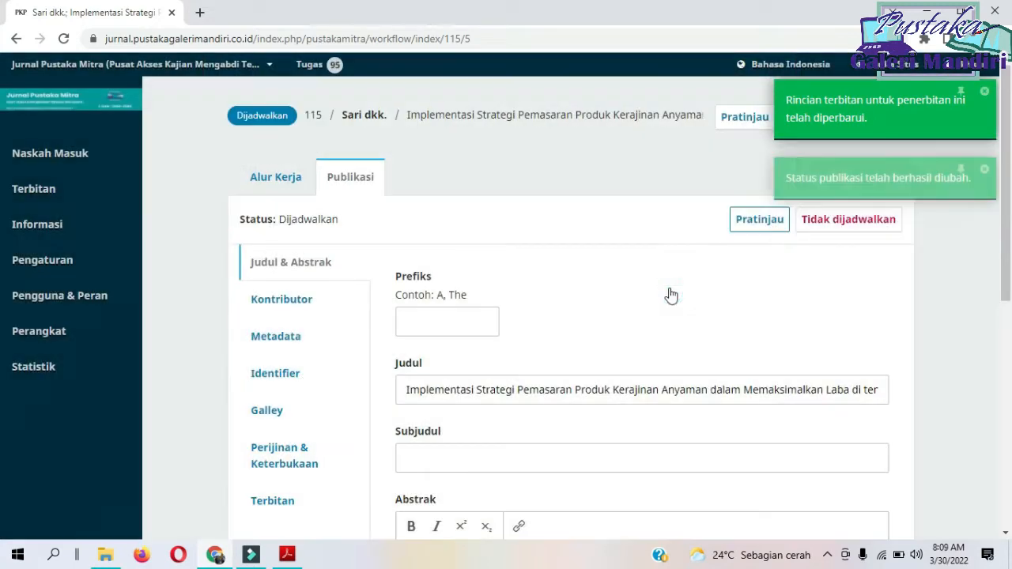
# Assign a DOI to the "Implementasi Strategi Pemasaran Produk Kerajinan Anyaman" article and save its Identifier.
pyautogui.click(296, 375)
pyautogui.click(583, 301)
pyautogui.click(871, 368)
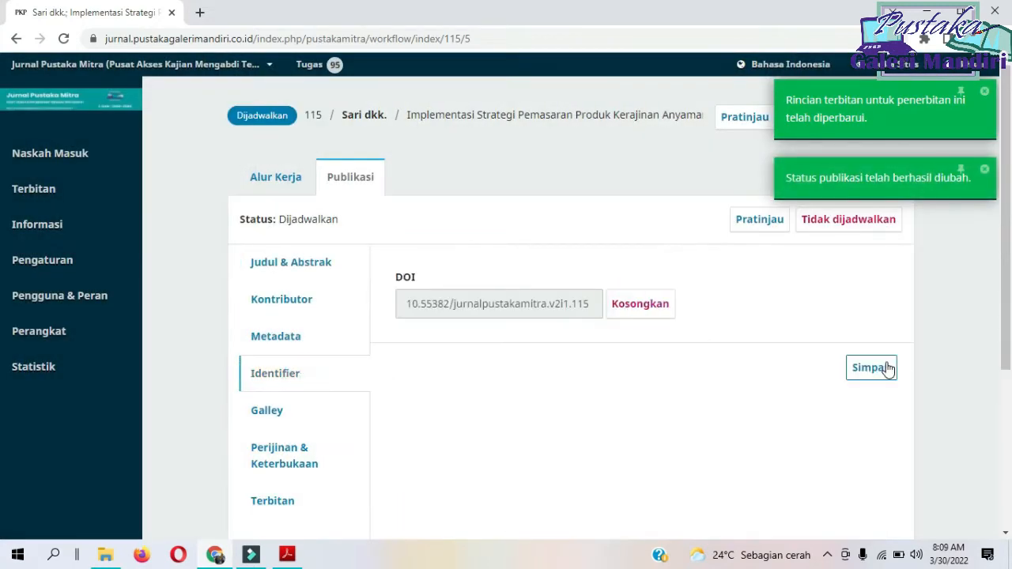
# Open the "Edukasi Penggunaan Aplikasi Money Manager" submission from Naskah Masuk and schedule it for publication in Vol 2 No 1 (2022).
pyautogui.click(50, 163)
pyautogui.click(287, 265)
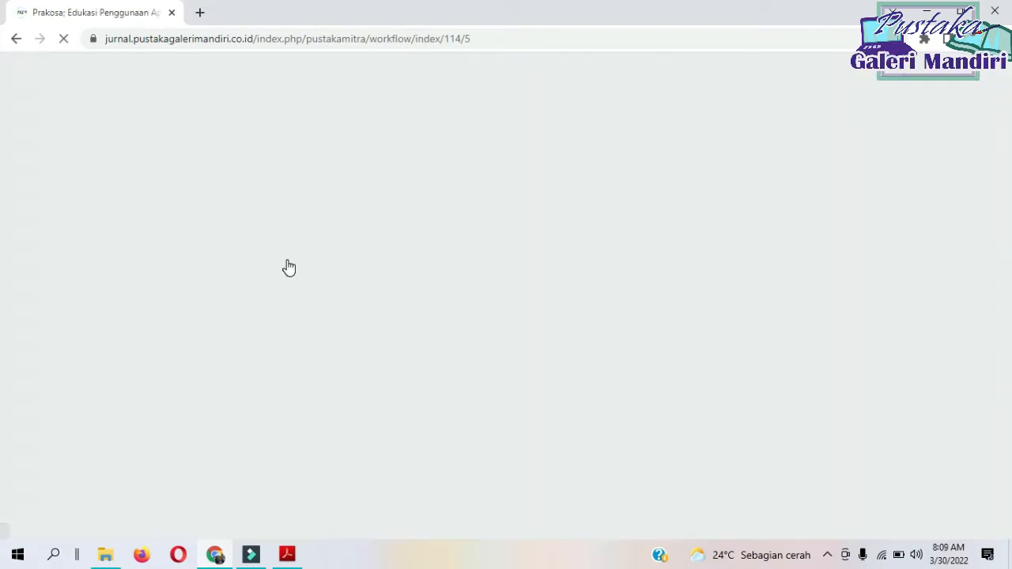
pyautogui.click(356, 178)
pyautogui.click(801, 225)
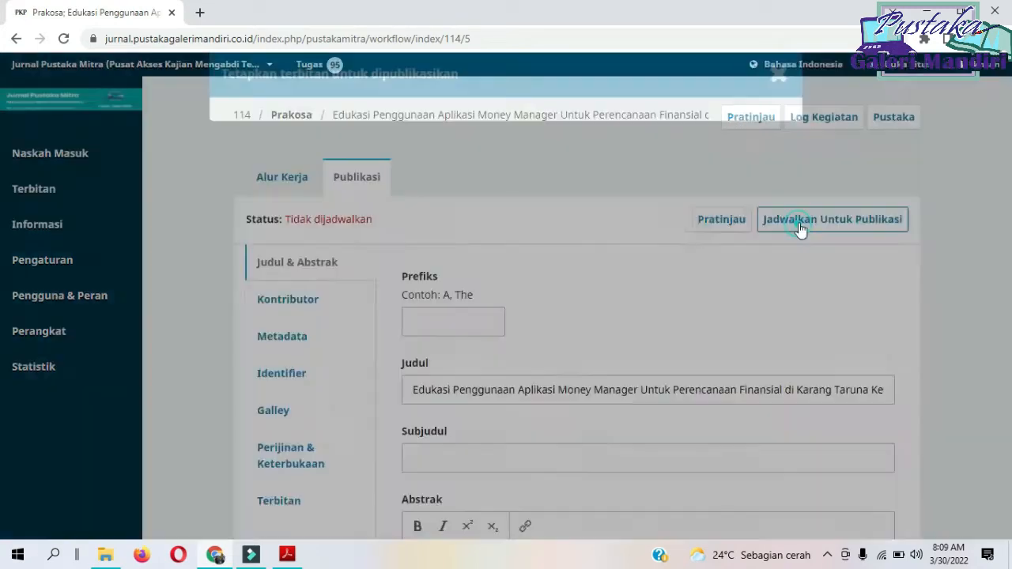
pyautogui.click(431, 169)
pyautogui.click(781, 242)
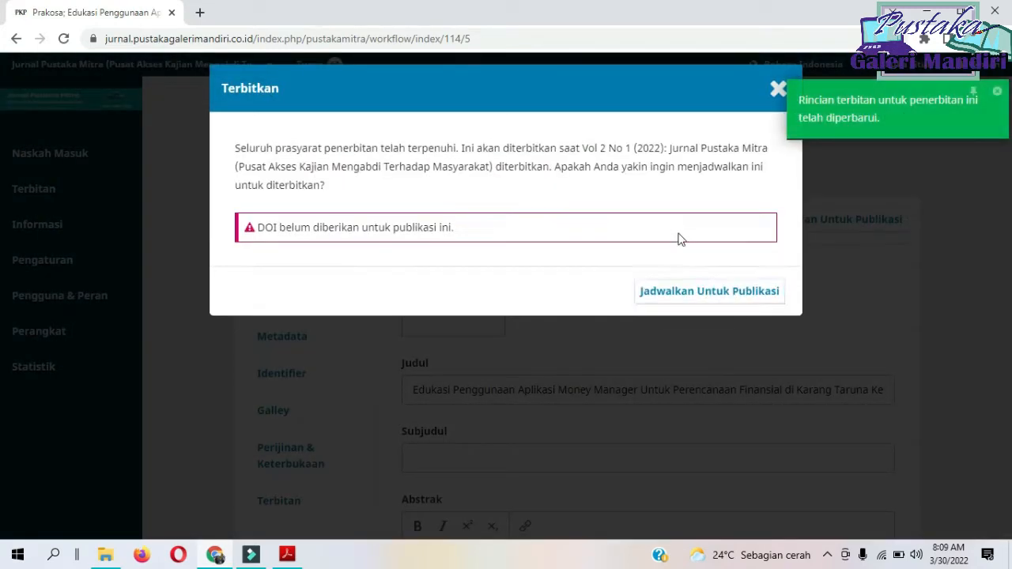
pyautogui.click(657, 292)
# Assign a DOI to the "Edukasi Penggunaan Aplikasi Money Manager" article and save its Identifier.
pyautogui.click(296, 378)
pyautogui.click(652, 312)
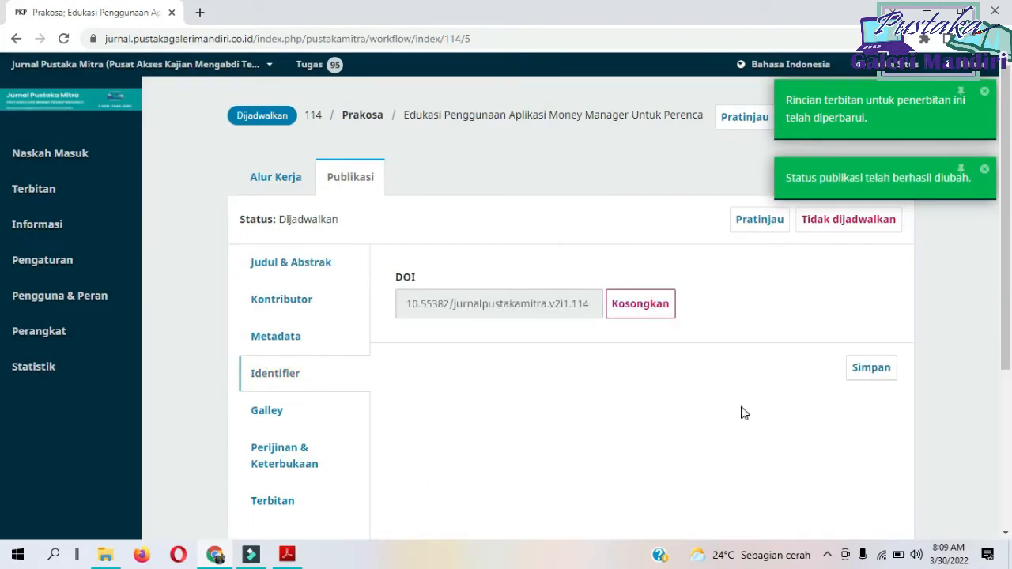
pyautogui.click(871, 372)
# Open the "Penanganan Konflik Masyarakat Adat Papua Barat" submission from Naskah Masuk and schedule it for publication in Vol 2 No 1 (2022).
pyautogui.click(57, 152)
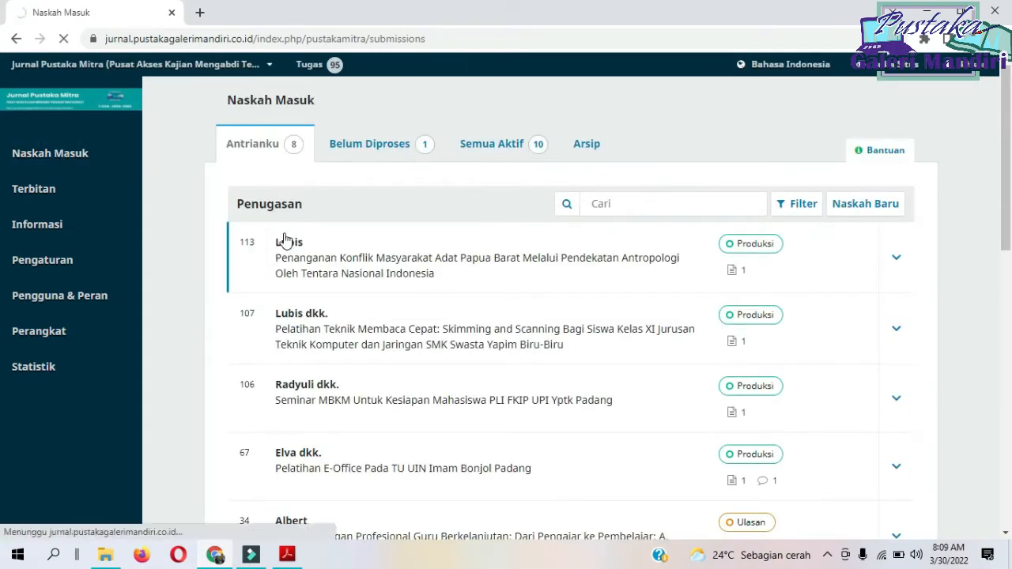
pyautogui.click(283, 237)
pyautogui.click(784, 292)
pyautogui.scroll(-1, 783, 291)
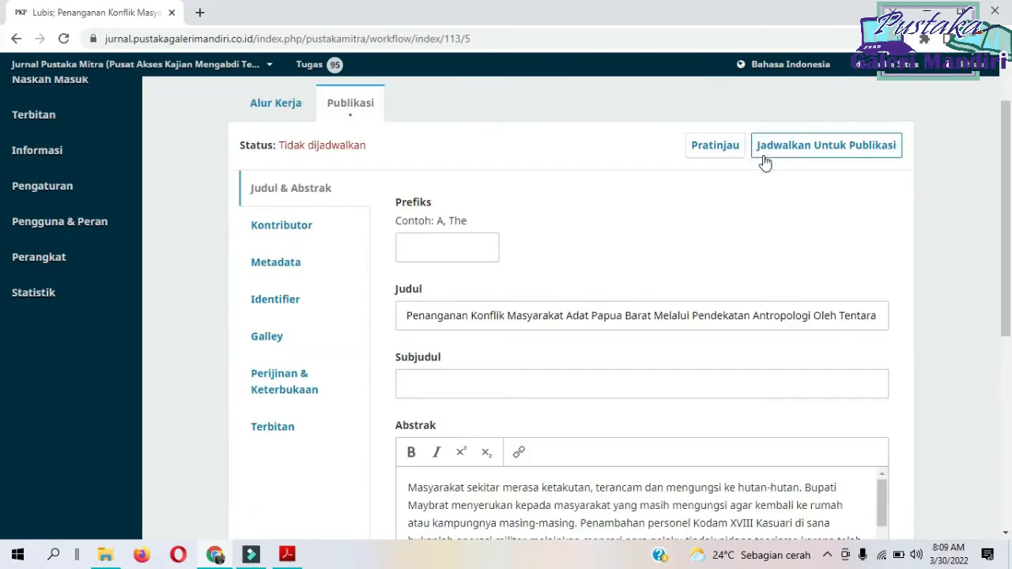
pyautogui.click(763, 153)
pyautogui.click(411, 173)
pyautogui.click(366, 225)
pyautogui.click(759, 235)
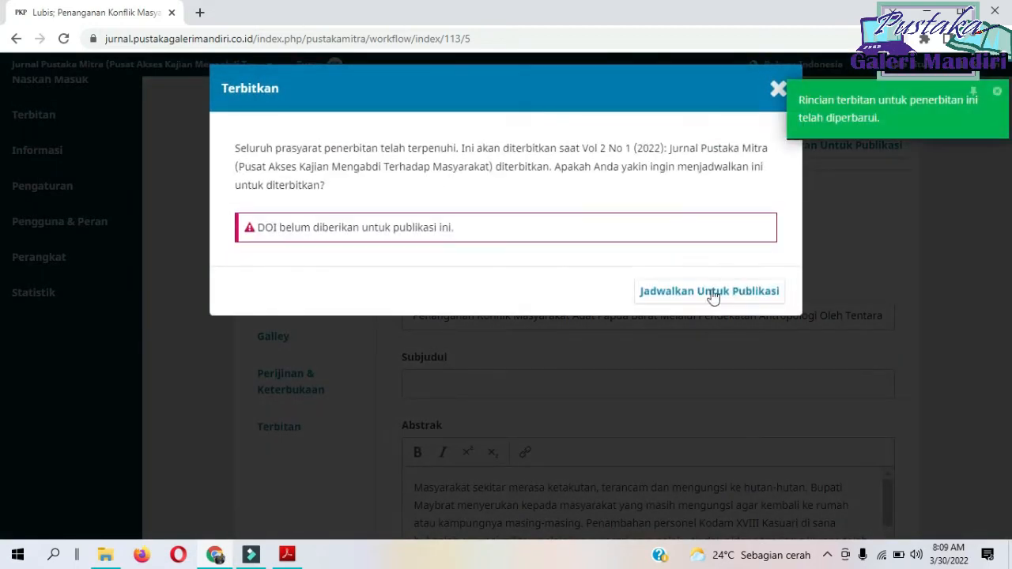
pyautogui.click(711, 293)
# Assign a DOI to the "Penanganan Konflik Masyarakat Adat Papua Barat" article and save its Identifier.
pyautogui.click(363, 301)
pyautogui.click(634, 231)
pyautogui.click(869, 293)
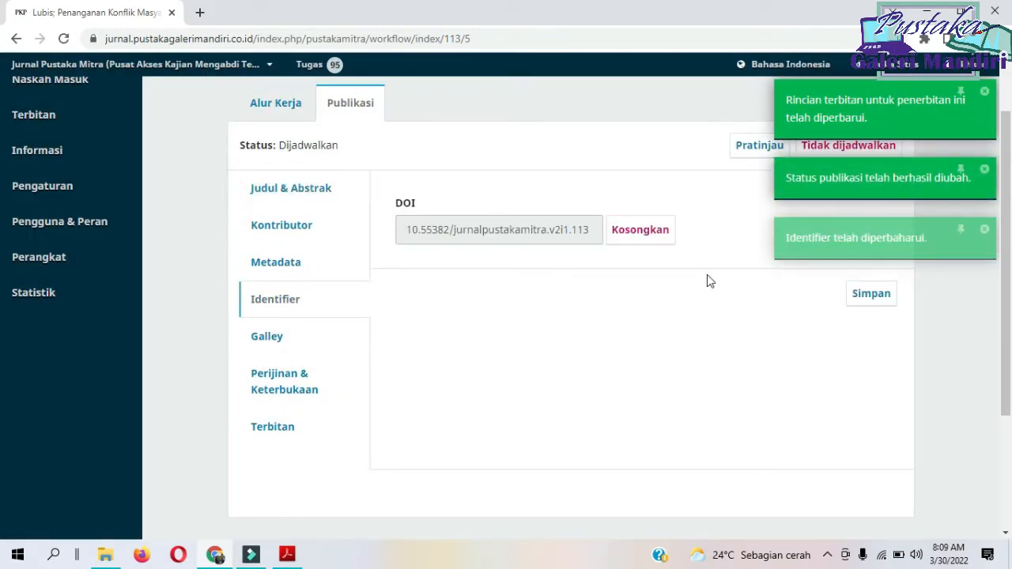
# Open the "Pelatihan Teknik Membaca Cepat" submission from Naskah Masuk and schedule it for publication in Vol 2 No 1 (2022).
pyautogui.moveTo(63, 129)
pyautogui.scroll(1, 87, 142)
pyautogui.click(75, 162)
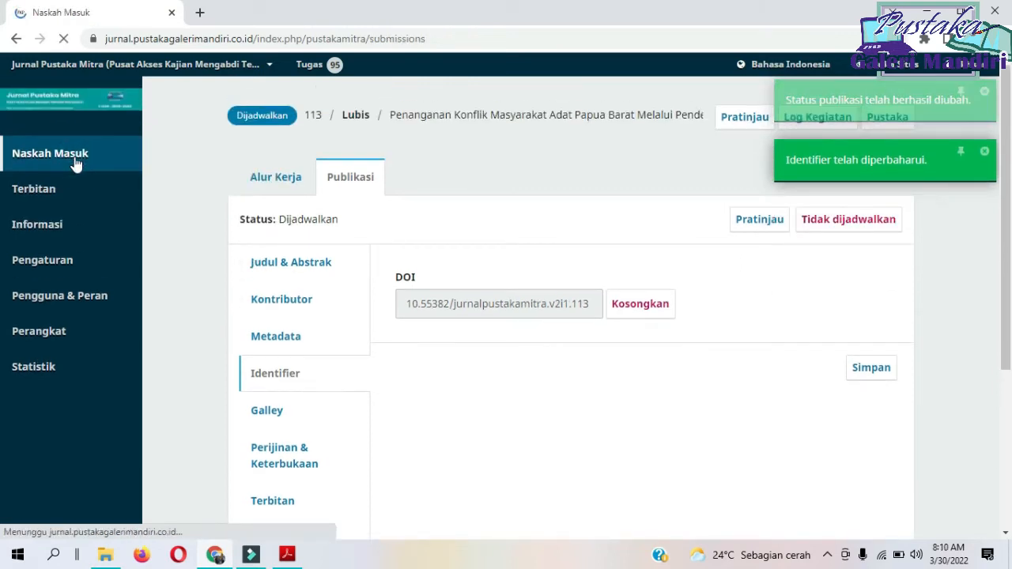
pyautogui.click(292, 245)
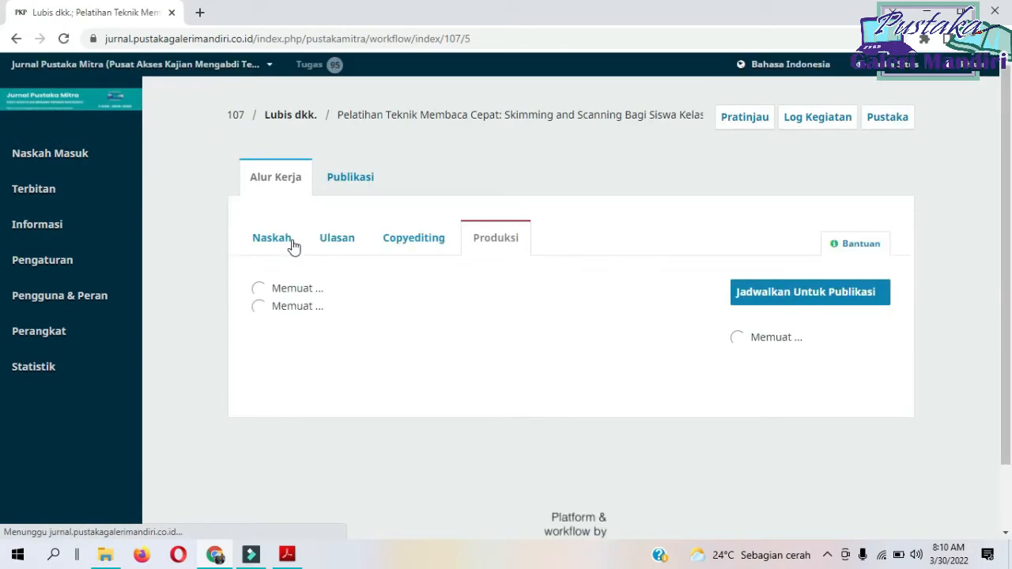
pyautogui.click(350, 177)
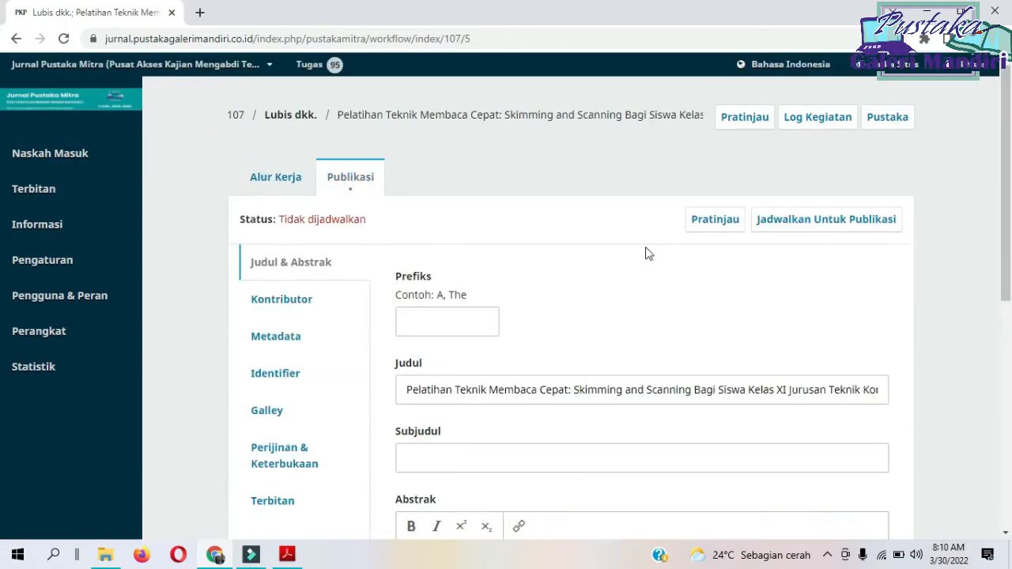
pyautogui.scroll(-2, 634, 266)
pyautogui.scroll(2, 634, 266)
pyautogui.click(826, 219)
pyautogui.click(427, 171)
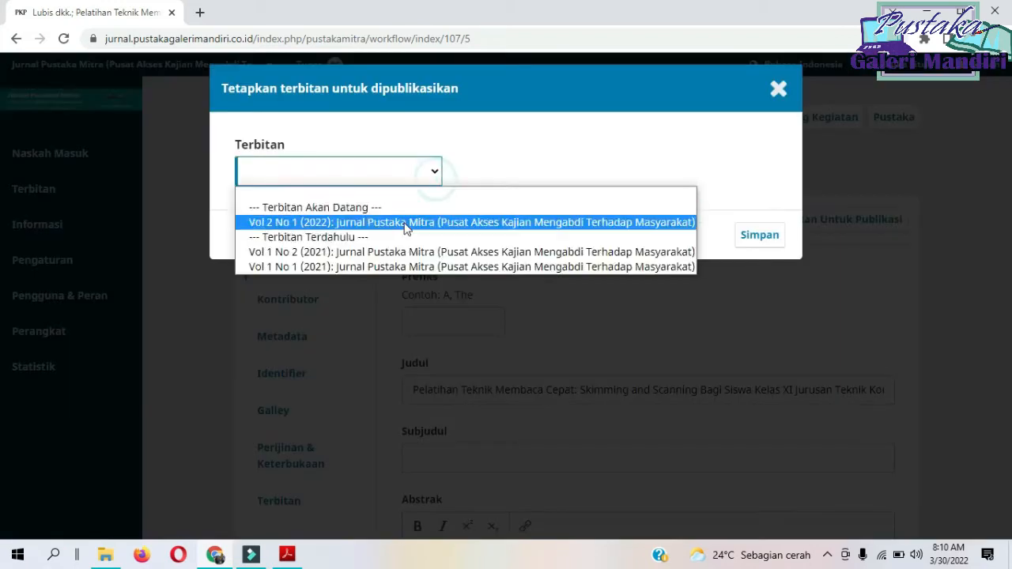
pyautogui.click(611, 222)
pyautogui.click(759, 235)
pyautogui.click(710, 292)
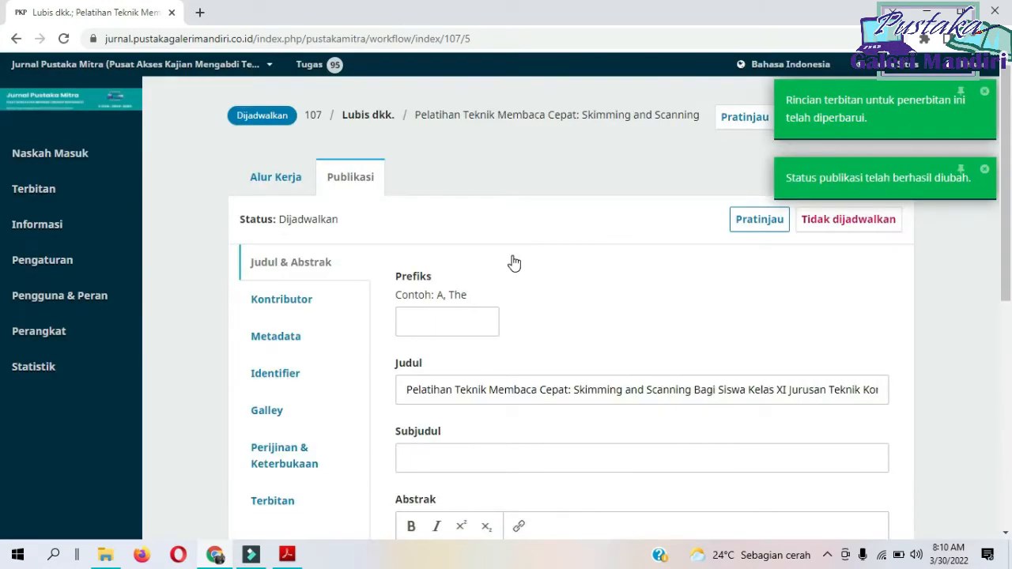
# Assign a DOI to the "Pelatihan Teknik Membaca Cepat" article and save its Identifier.
pyautogui.click(297, 374)
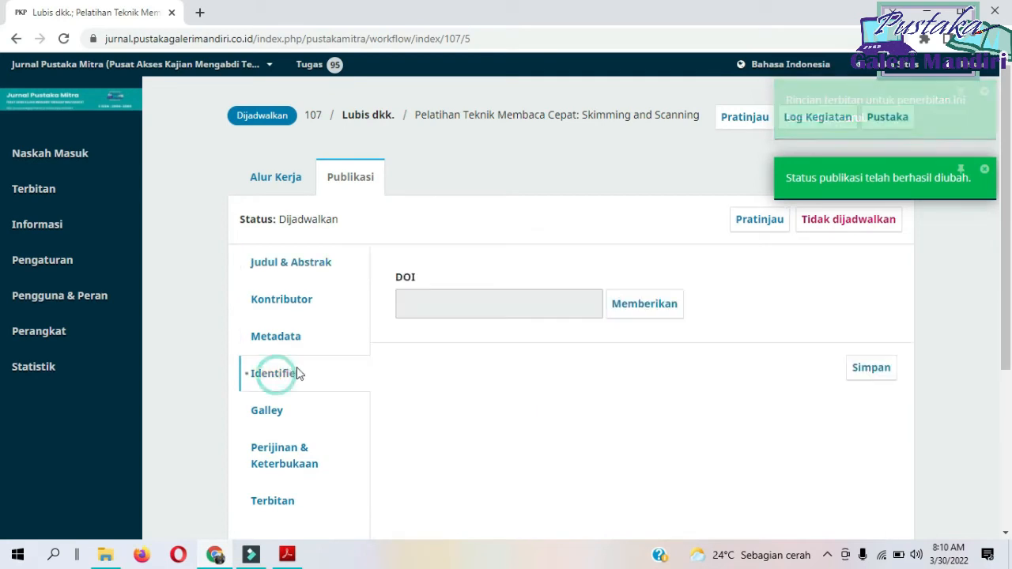
pyautogui.click(644, 304)
pyautogui.click(871, 367)
# Open the "Seminar MBKM Untuk Kesiapan Mahasiswa" submission from Naskah Masuk and schedule it for publication in Vol 2 No 1 (2022).
pyautogui.click(93, 162)
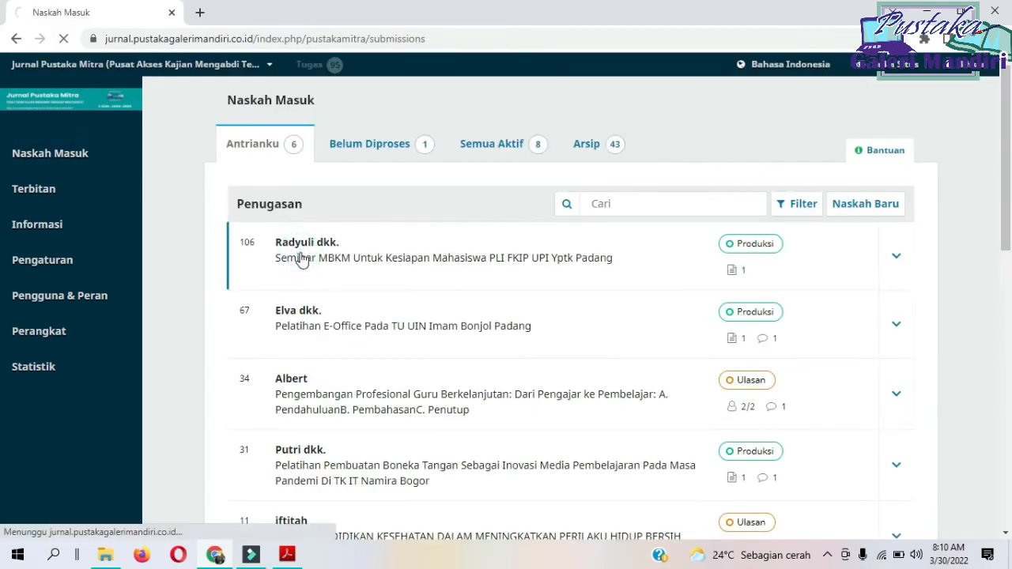
pyautogui.click(301, 261)
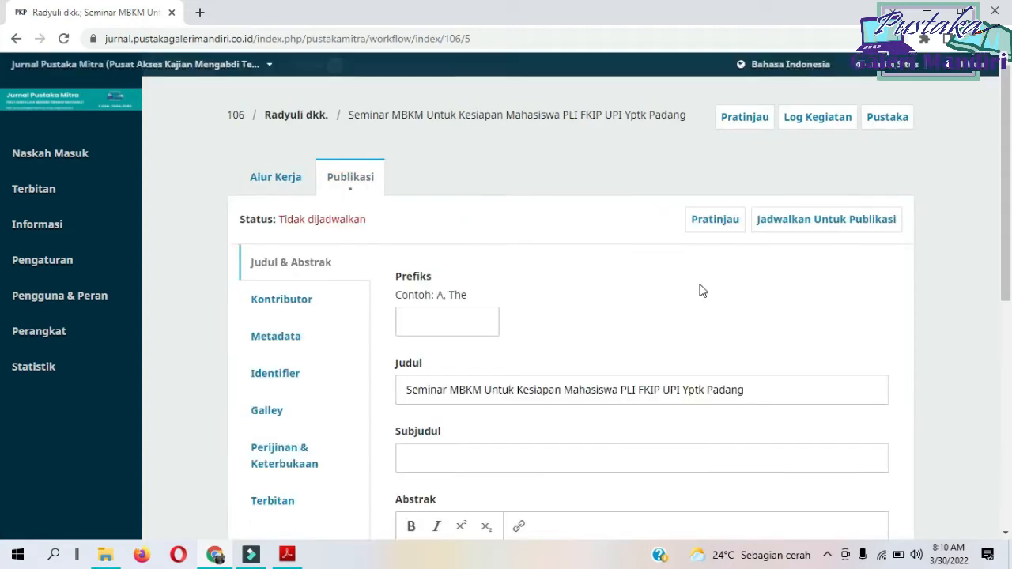
pyautogui.click(826, 219)
pyautogui.click(419, 171)
pyautogui.click(387, 227)
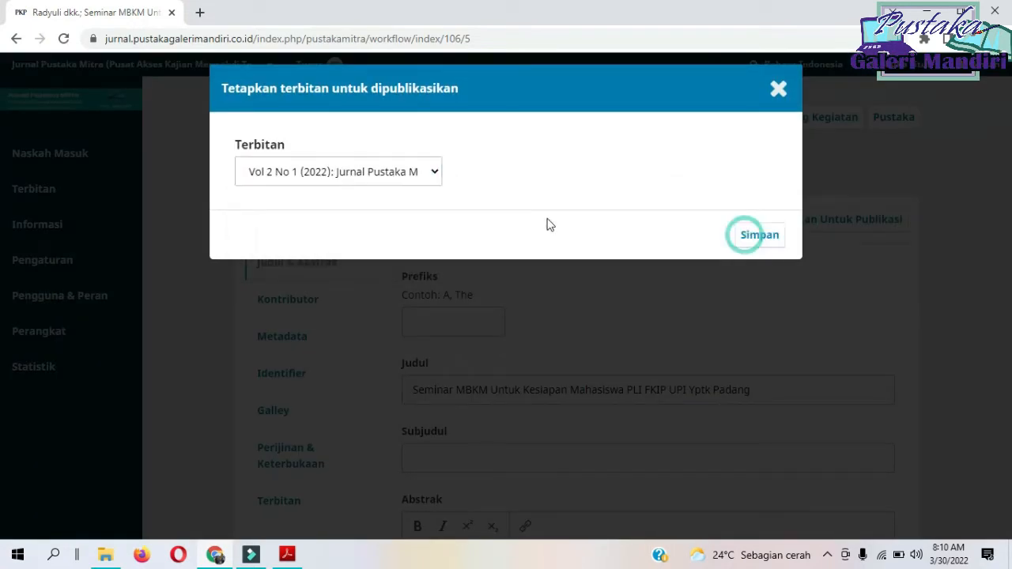
pyautogui.click(744, 234)
pyautogui.click(710, 289)
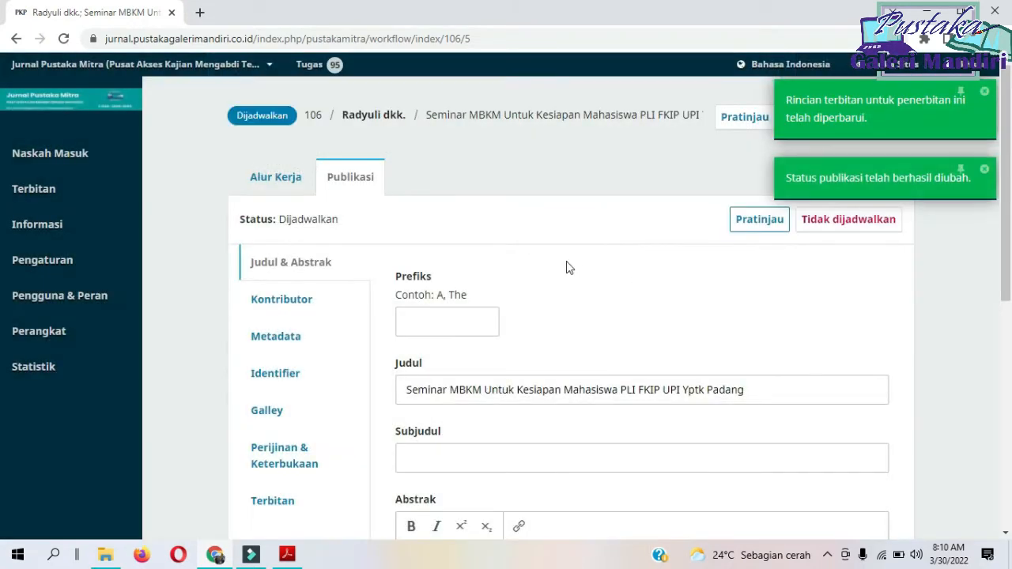
# Assign a DOI to the "Seminar MBKM Untuk Kesiapan Mahasiswa" article and save its Identifier.
pyautogui.click(295, 337)
pyautogui.click(291, 378)
pyautogui.click(881, 368)
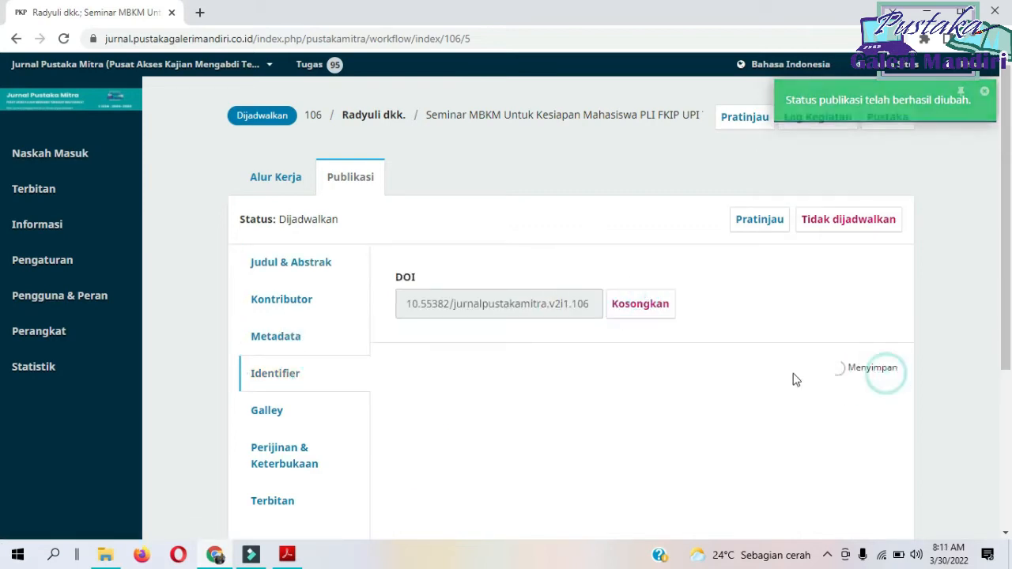
# Open the "Pelatihan E-Office Pada TU UIN Imam Bonjol Padang" submission from Naskah Masuk and schedule it for publication in Vol 2 No 1 (2022).
pyautogui.click(86, 167)
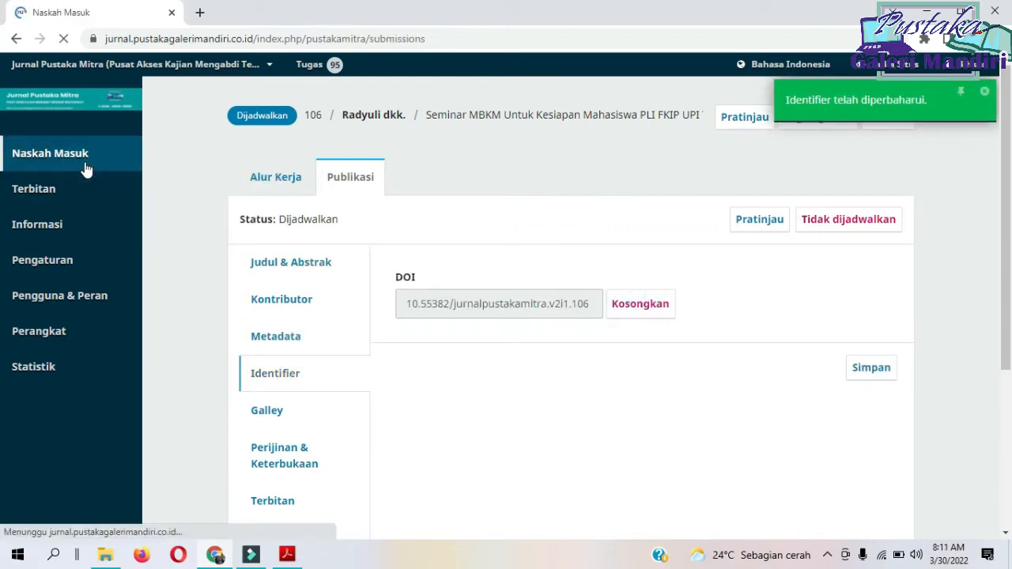
pyautogui.click(308, 247)
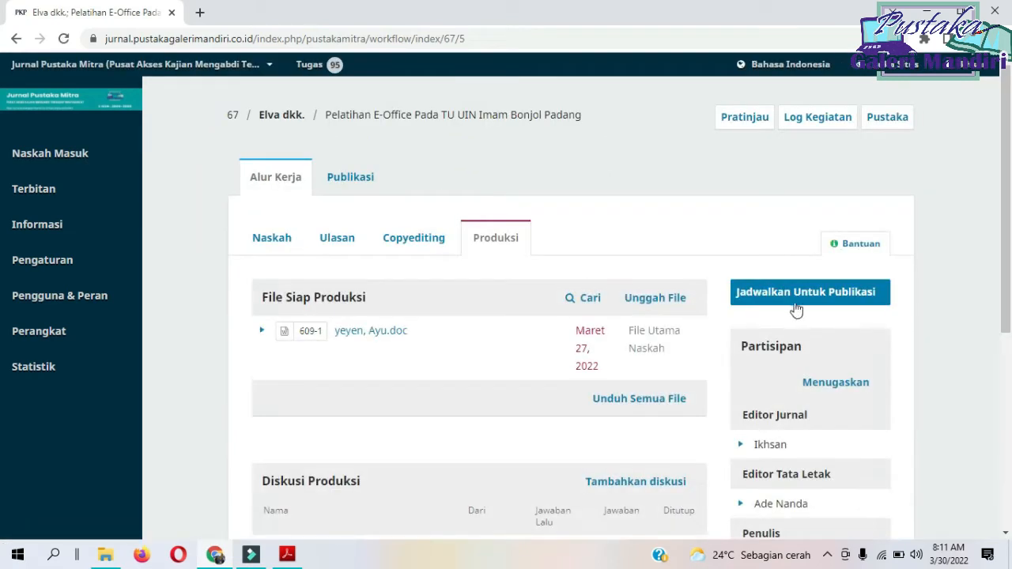
pyautogui.click(791, 294)
pyautogui.click(804, 225)
pyautogui.click(409, 173)
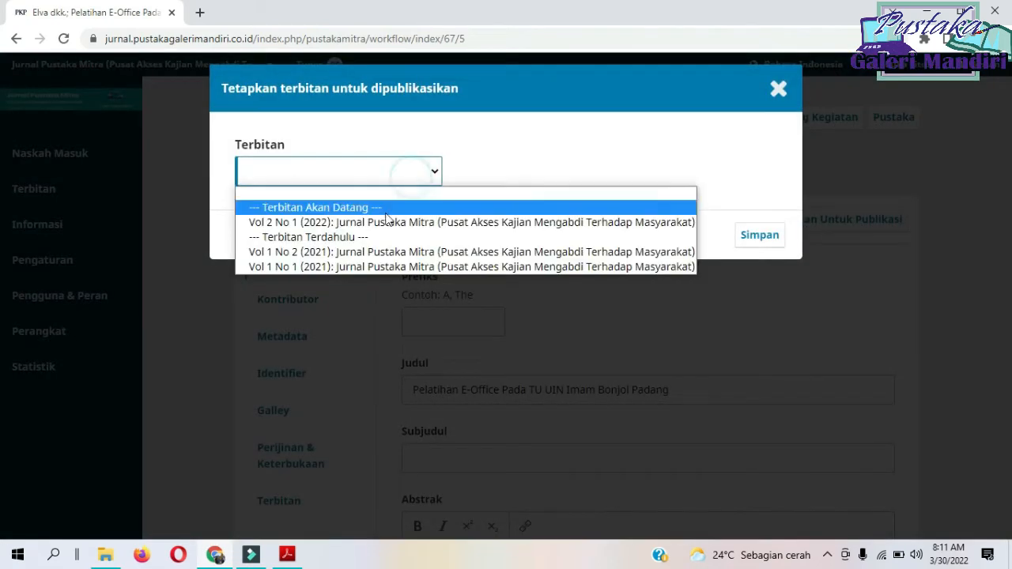
pyautogui.click(388, 222)
pyautogui.click(757, 239)
pyautogui.click(682, 291)
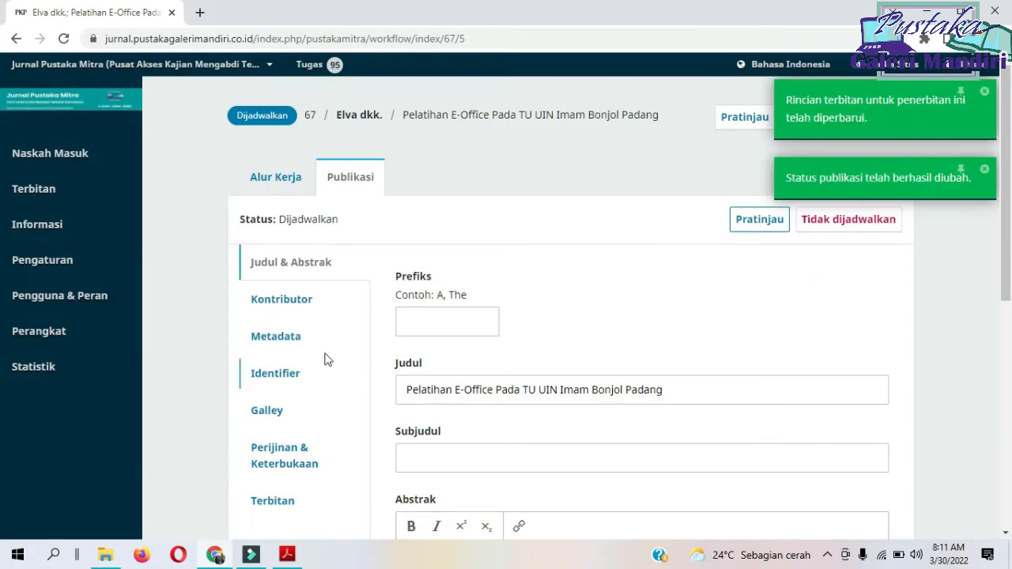
# Assign a DOI to the "Pelatihan E-Office" article and save its Identifier.
pyautogui.click(325, 362)
pyautogui.click(630, 308)
pyautogui.click(870, 368)
# Open the "Pelatihan Pembuatan Boneka Tangan" submission from Naskah Masuk and schedule it for publication in Vol 2 No 1 (2022).
pyautogui.click(117, 165)
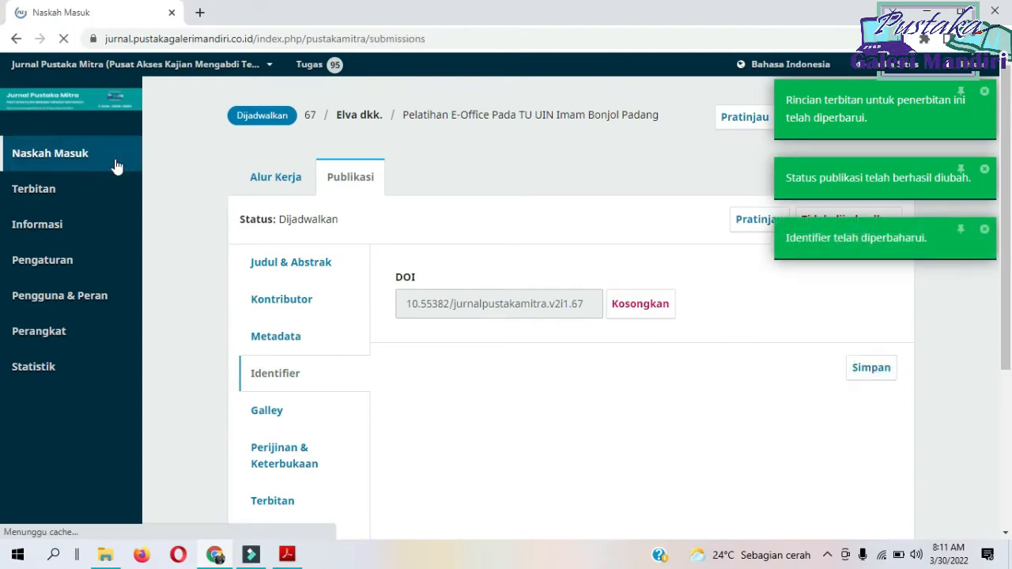
pyautogui.click(304, 317)
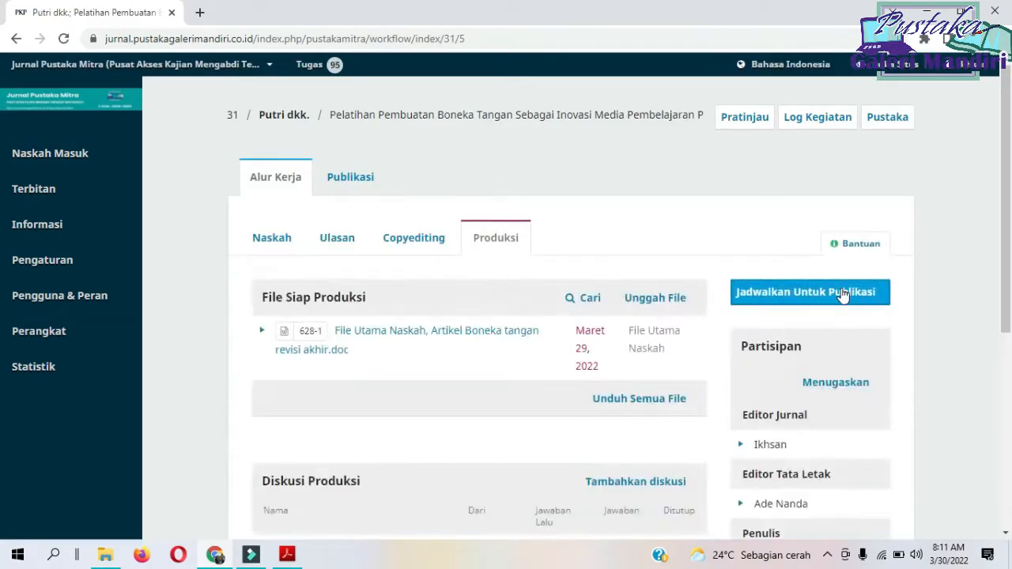
pyautogui.click(843, 292)
pyautogui.click(780, 220)
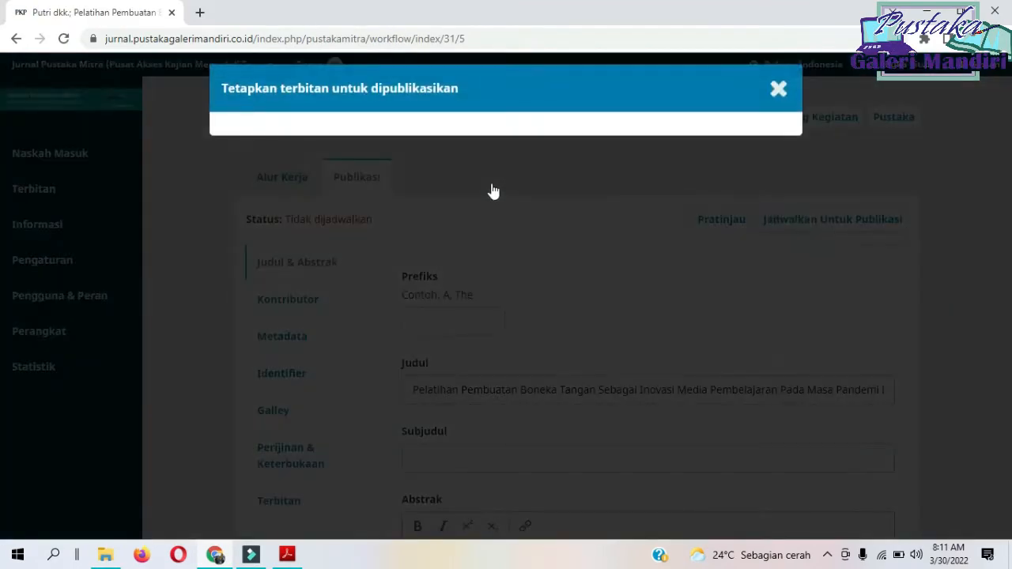
pyautogui.click(416, 174)
pyautogui.click(443, 219)
pyautogui.click(761, 233)
pyautogui.click(707, 284)
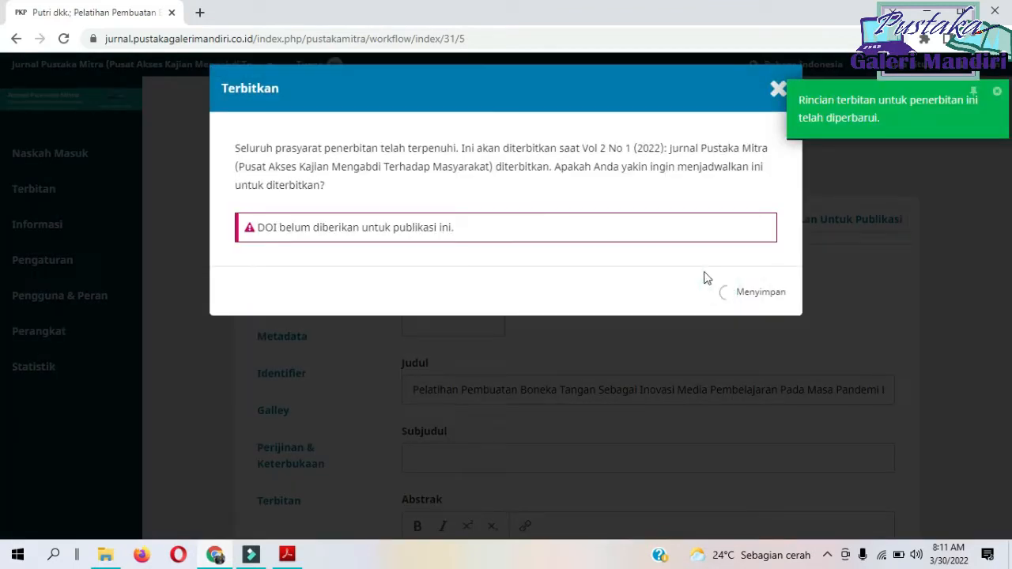
# Assign a DOI to the "Pelatihan Pembuatan Boneka Tangan" article, save its Identifier and return to Naskah Masuk.
pyautogui.click(319, 365)
pyautogui.click(637, 318)
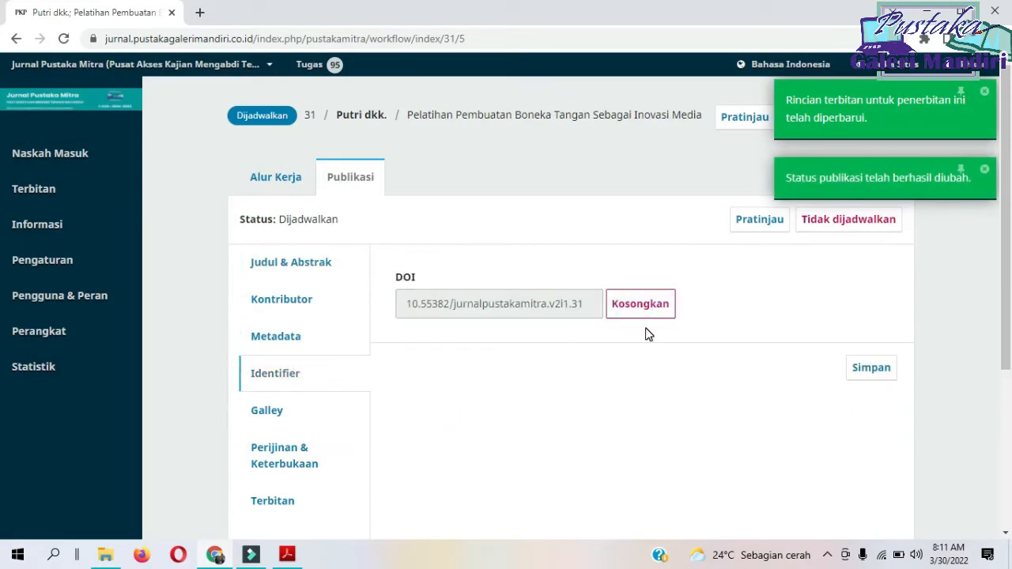
pyautogui.click(881, 383)
pyautogui.click(101, 158)
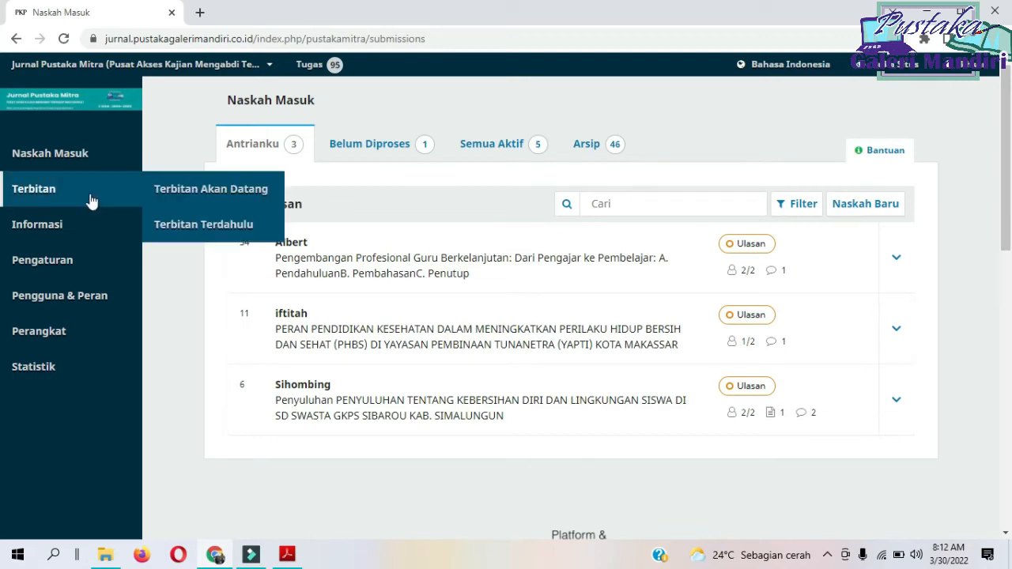
# Find Vol 2 No 1 (2022) among the upcoming issues and open its preview in a new browser tab.
pyautogui.moveTo(93, 191)
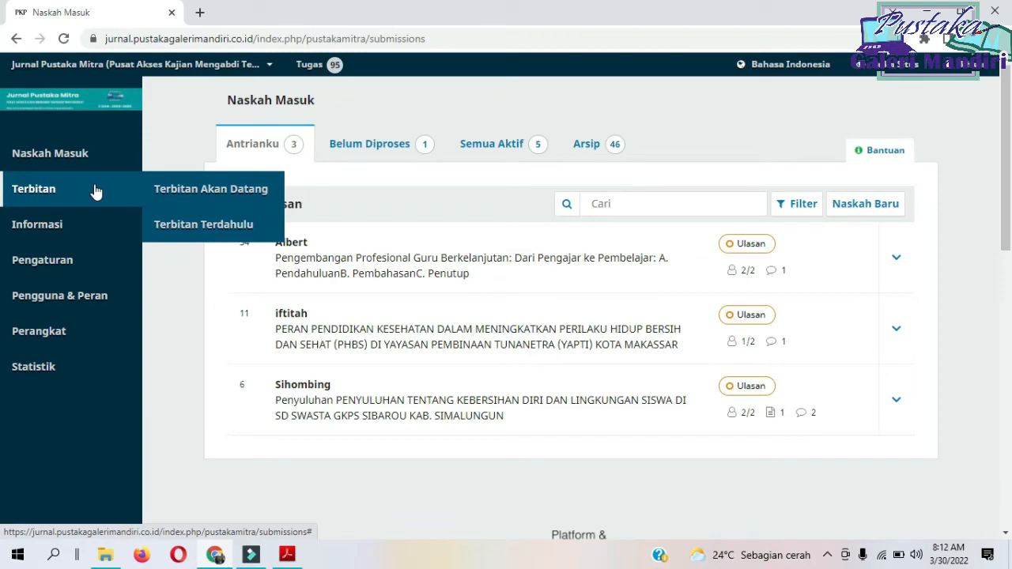
pyautogui.click(215, 193)
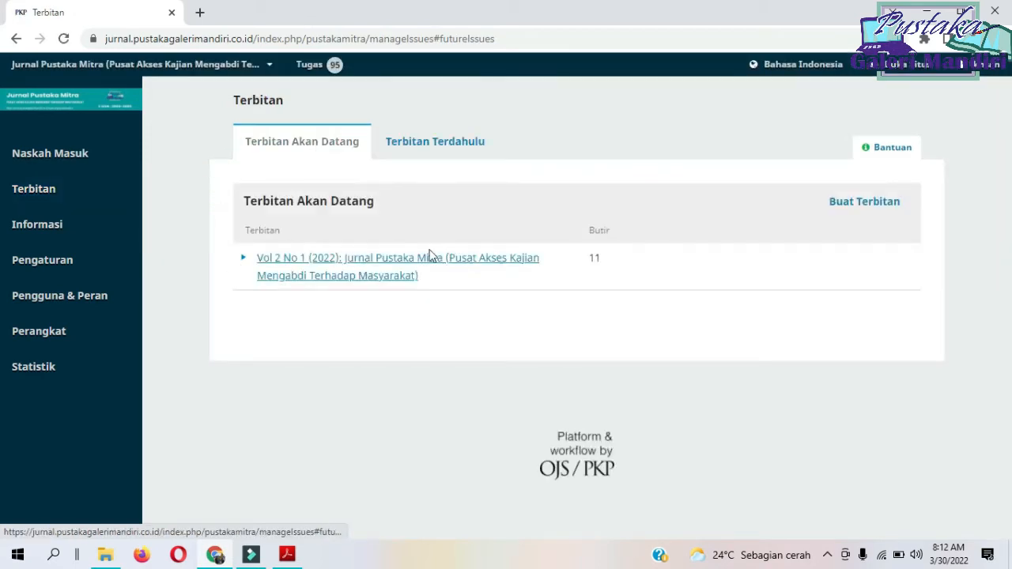
pyautogui.click(243, 259)
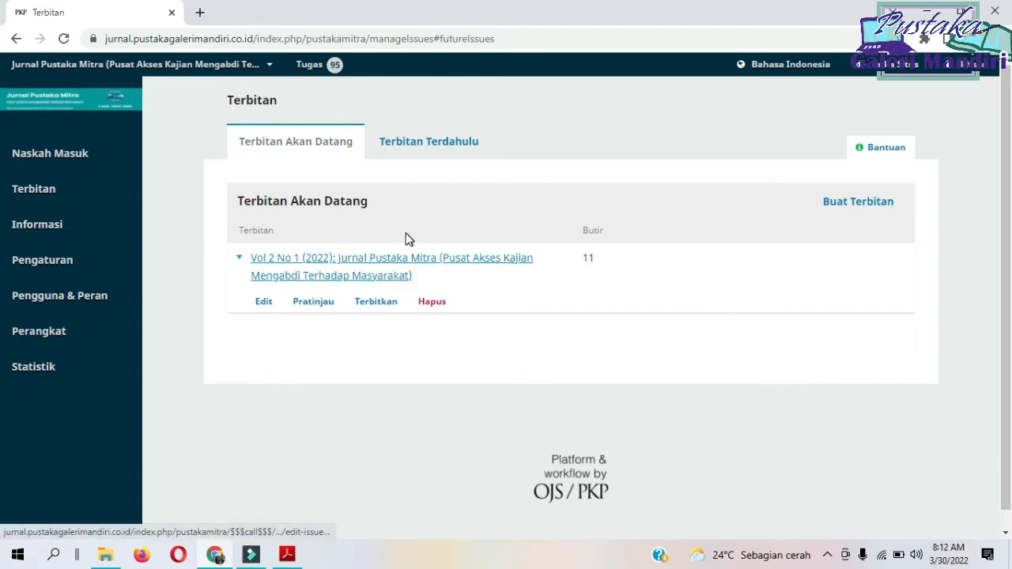
pyautogui.rightClick(315, 308)
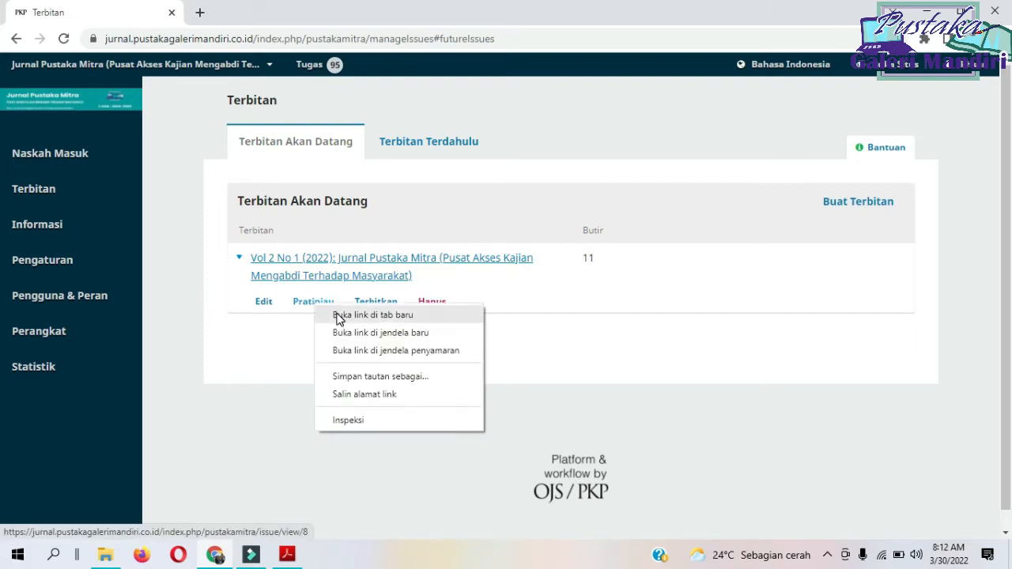
pyautogui.click(338, 315)
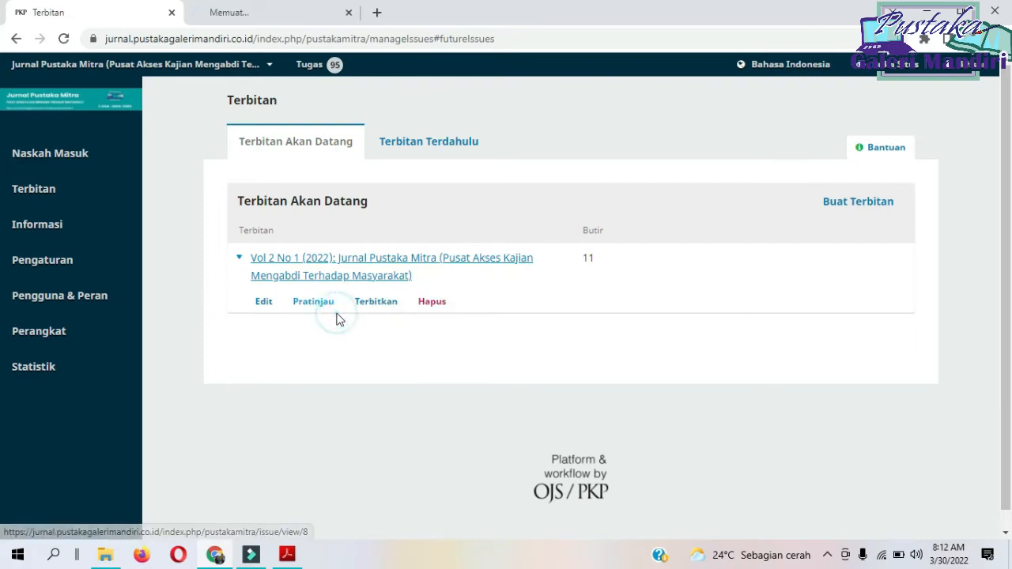
pyautogui.click(301, 16)
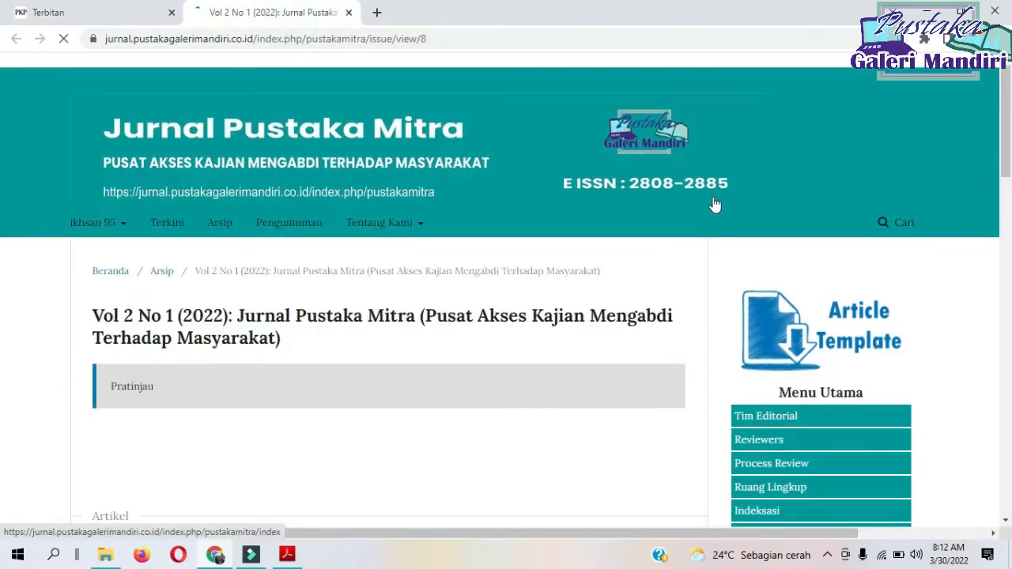
# Examine the article order and page ranges listed in the Vol 2 No 1 (2022) issue preview.
pyautogui.scroll(-2, 712, 205)
pyautogui.scroll(-1, 553, 253)
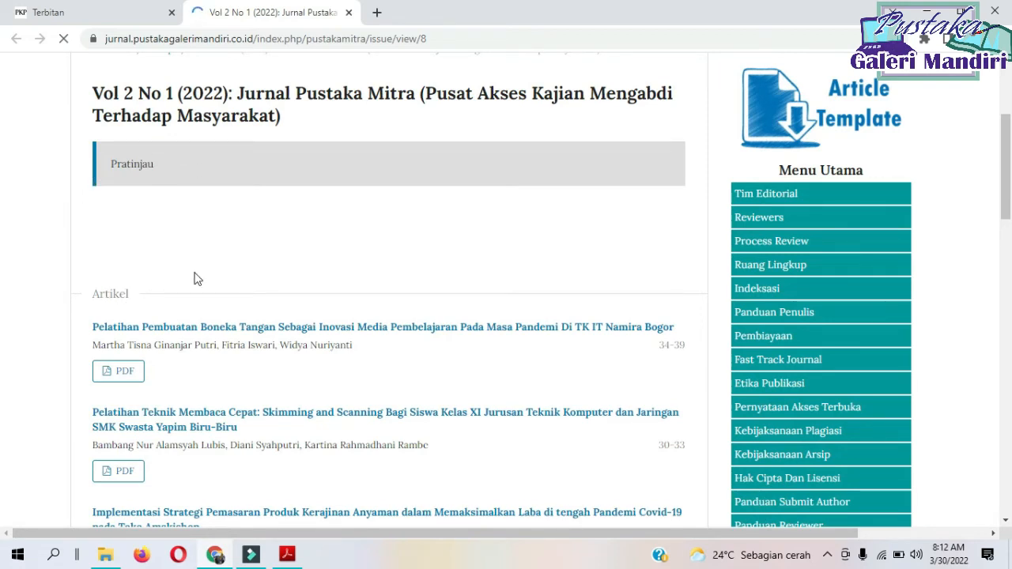
pyautogui.scroll(3, 166, 192)
pyautogui.scroll(-5, 168, 207)
pyautogui.scroll(5, 170, 210)
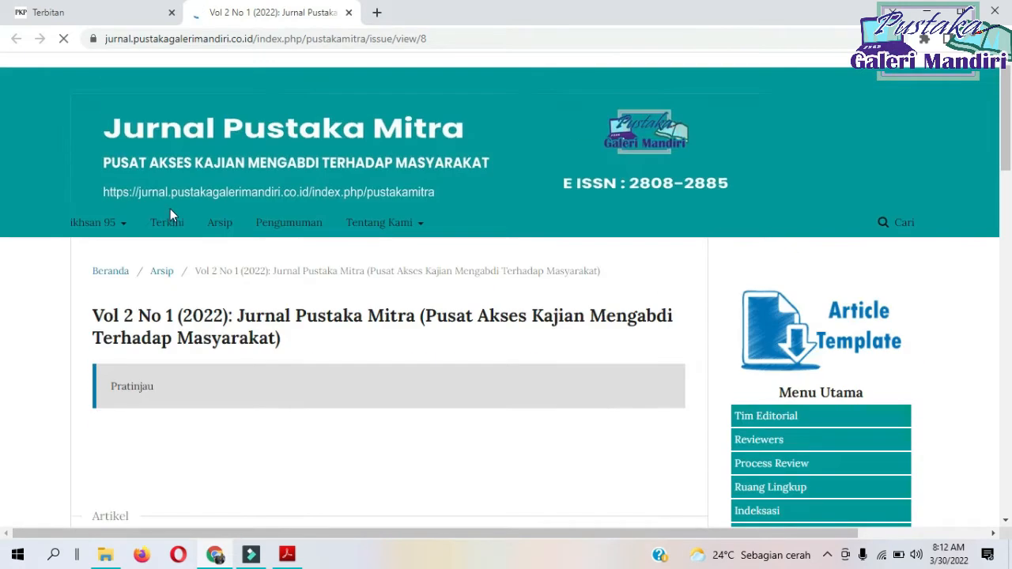
pyautogui.scroll(-5, 170, 211)
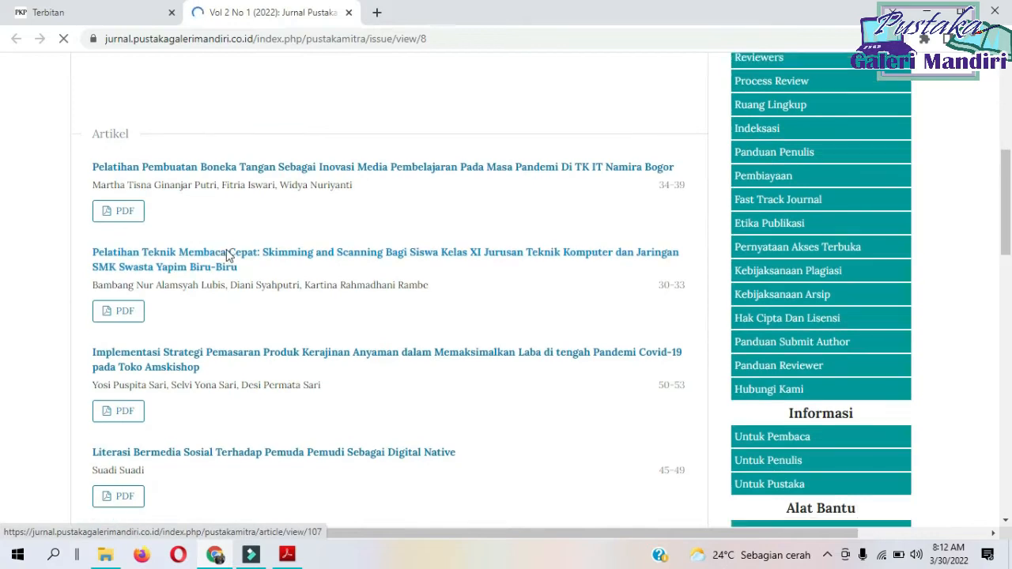
pyautogui.scroll(-10, 226, 253)
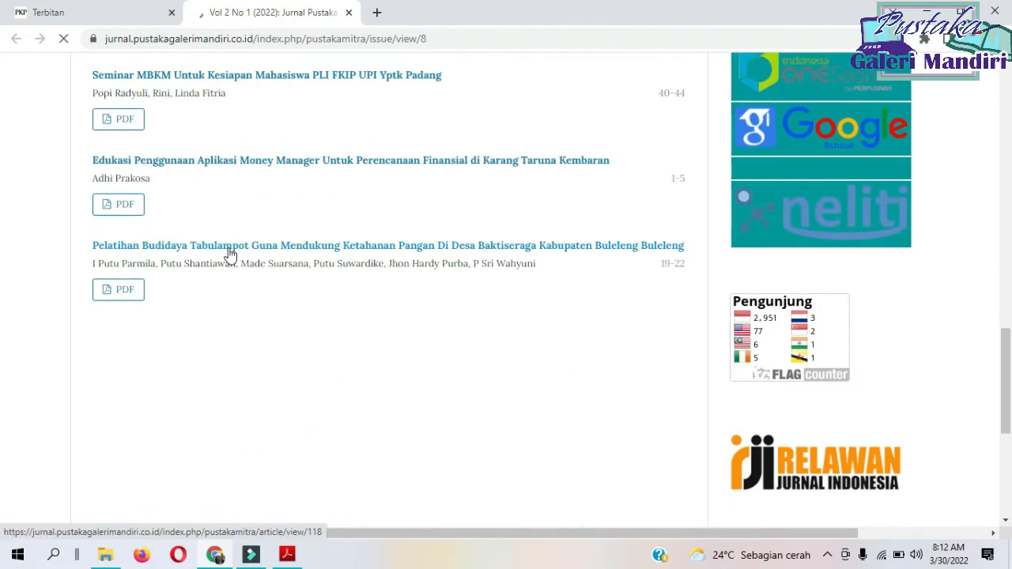
pyautogui.scroll(-1, 229, 251)
pyautogui.scroll(3, 229, 252)
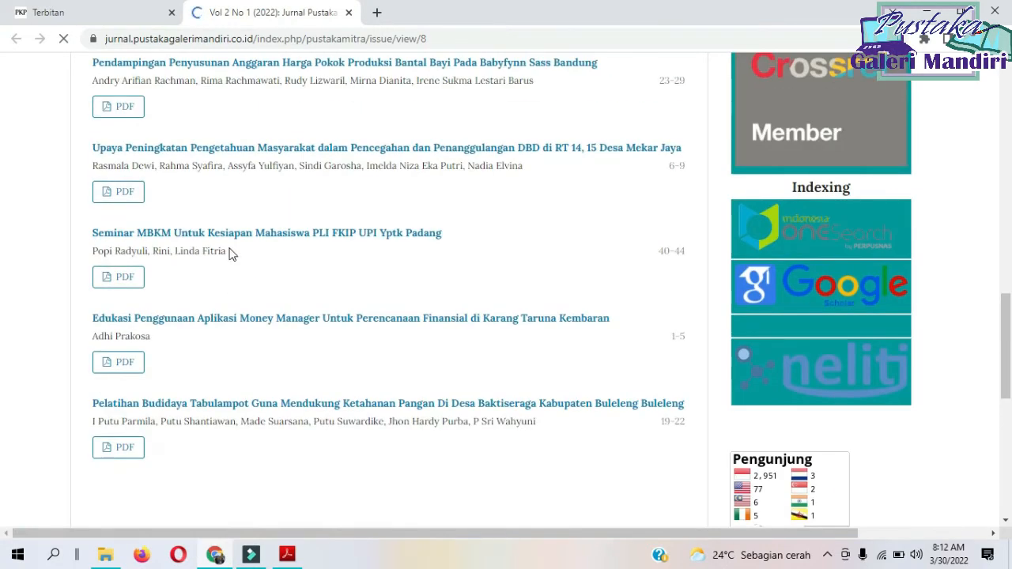
pyautogui.scroll(9, 232, 250)
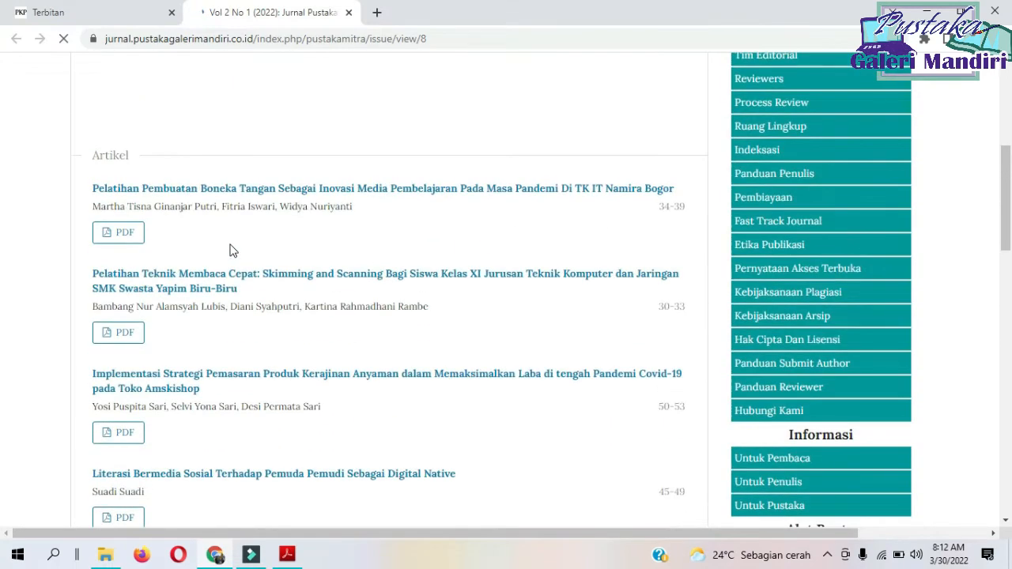
pyautogui.scroll(5, 177, 227)
pyautogui.scroll(-7, 177, 227)
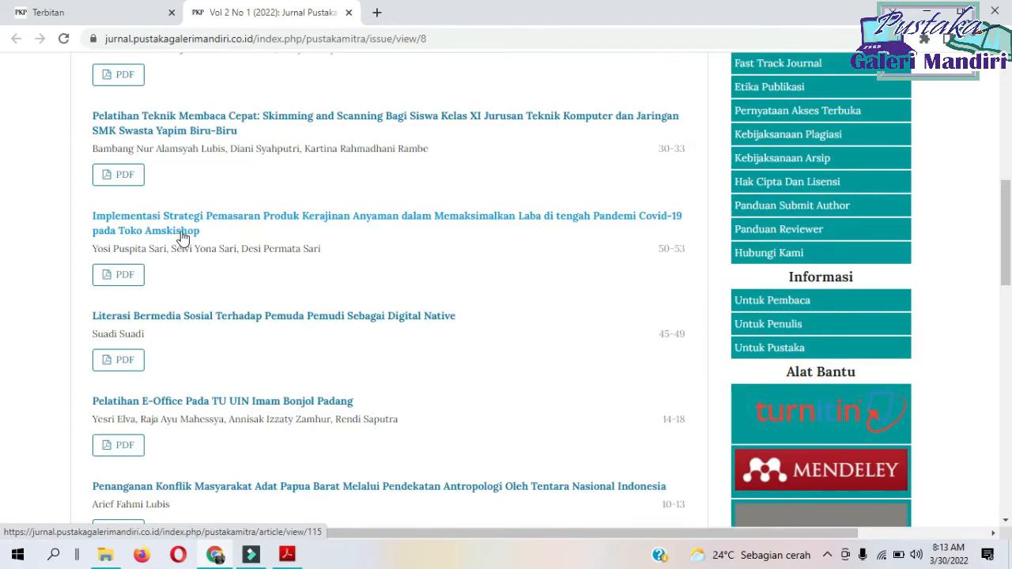
pyautogui.scroll(10, 204, 200)
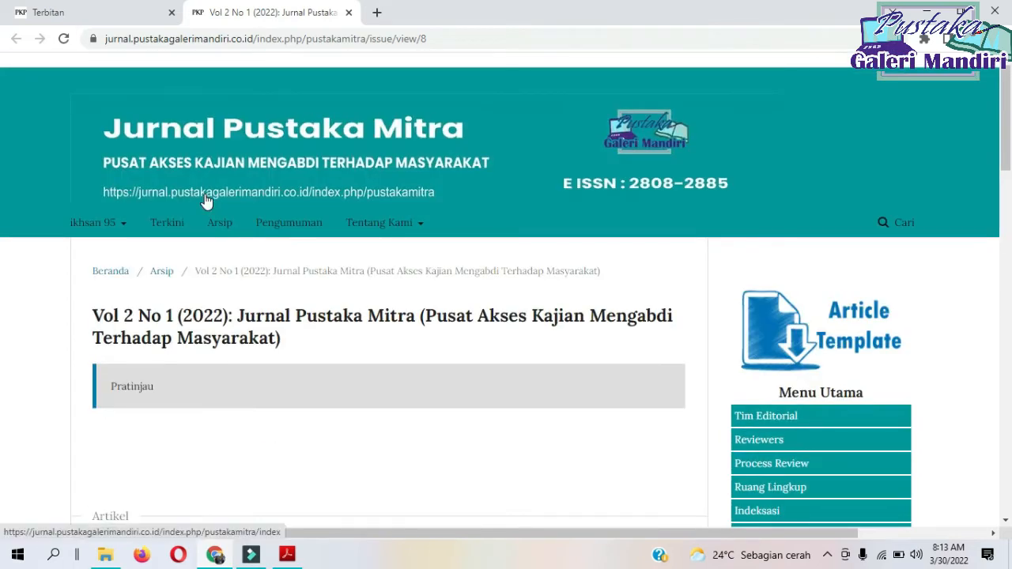
pyautogui.scroll(-3, 204, 201)
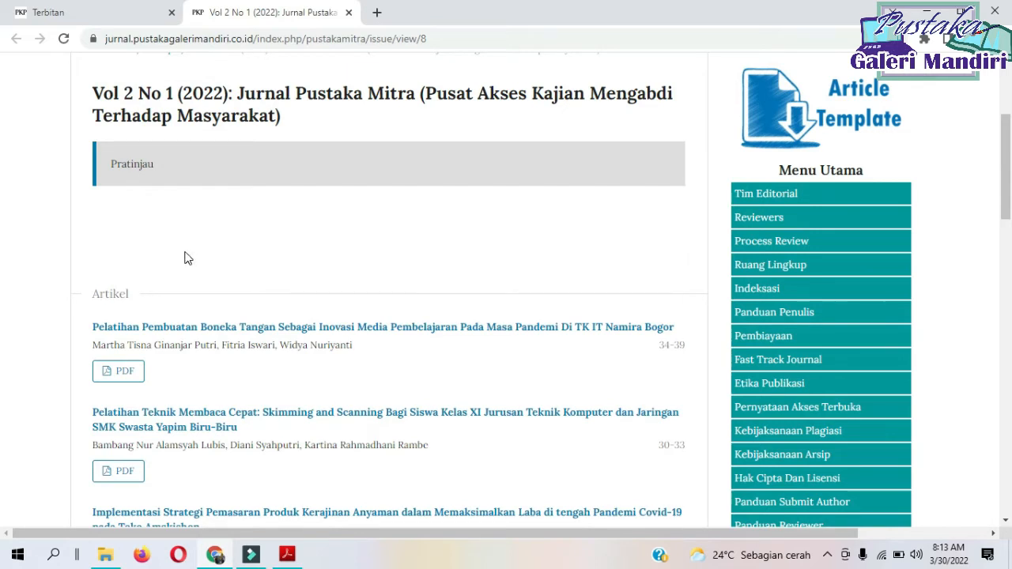
pyautogui.scroll(-7, 187, 257)
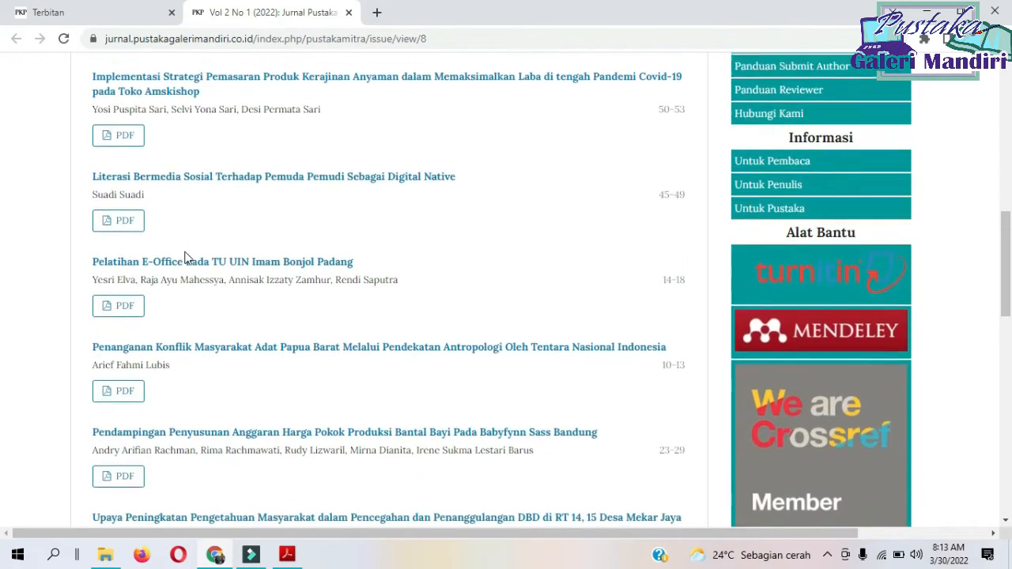
pyautogui.scroll(-3, 186, 258)
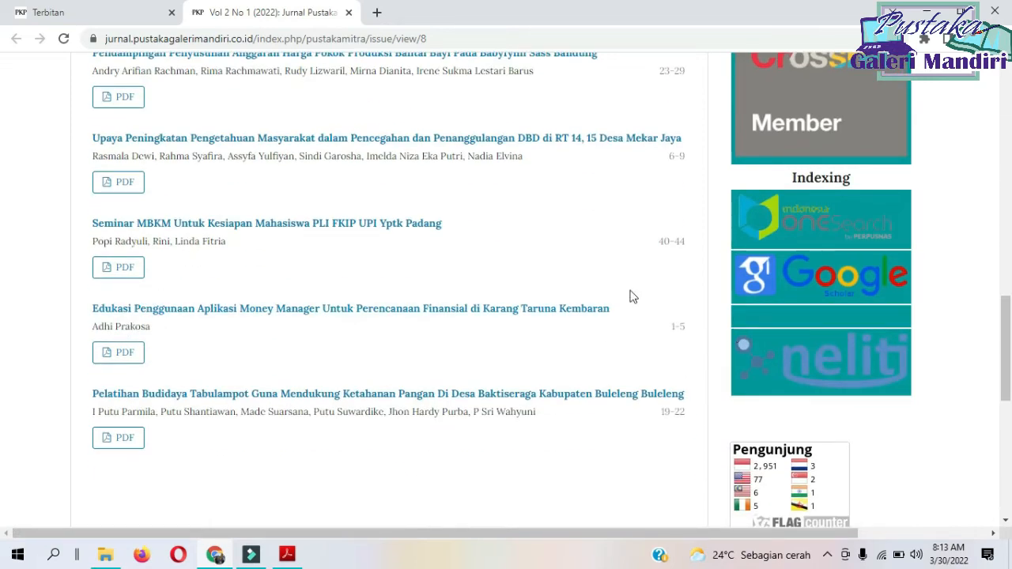
pyautogui.scroll(5, 592, 316)
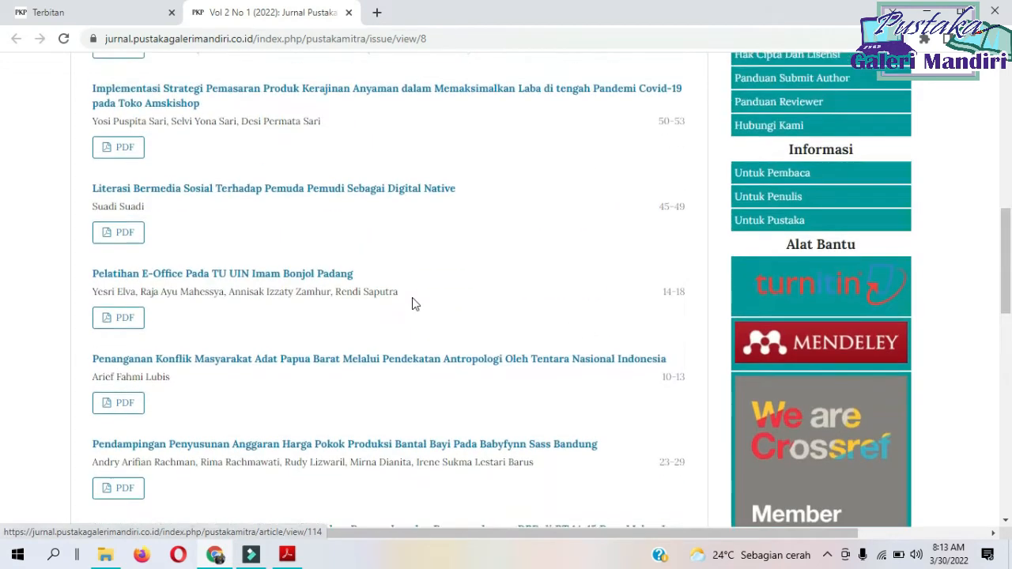
pyautogui.scroll(5, 415, 304)
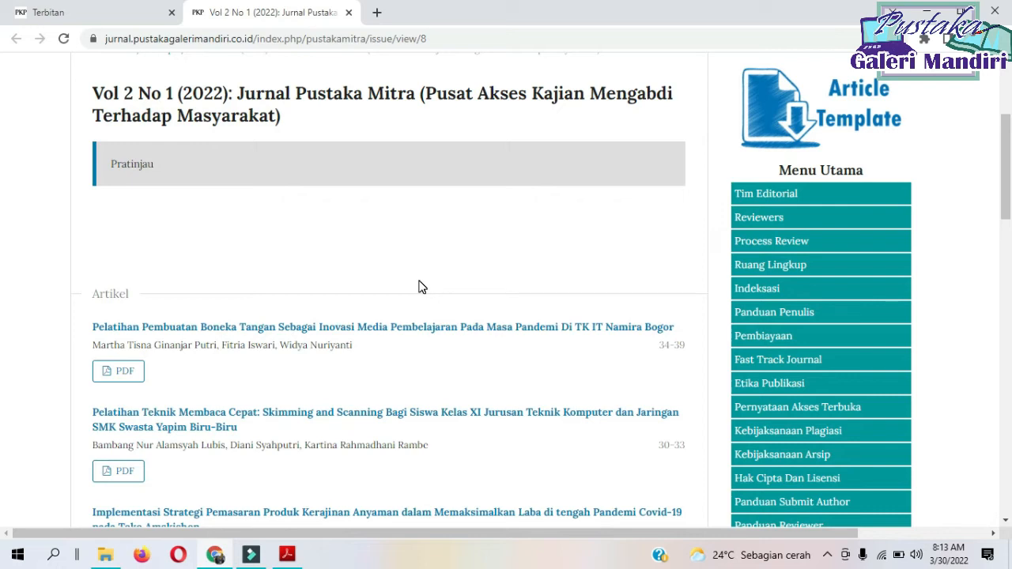
pyautogui.scroll(-4, 334, 308)
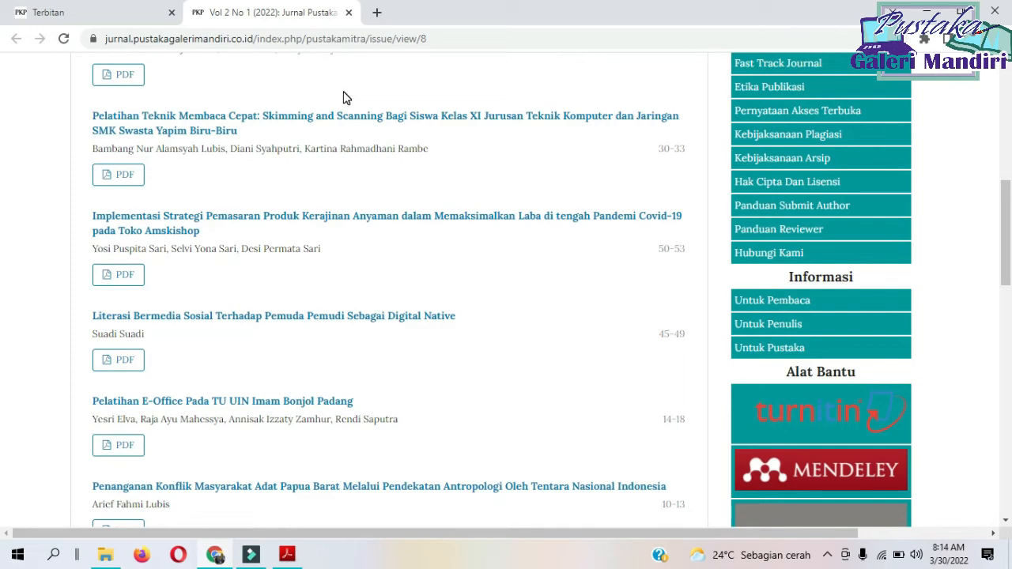
pyautogui.scroll(-5, 343, 97)
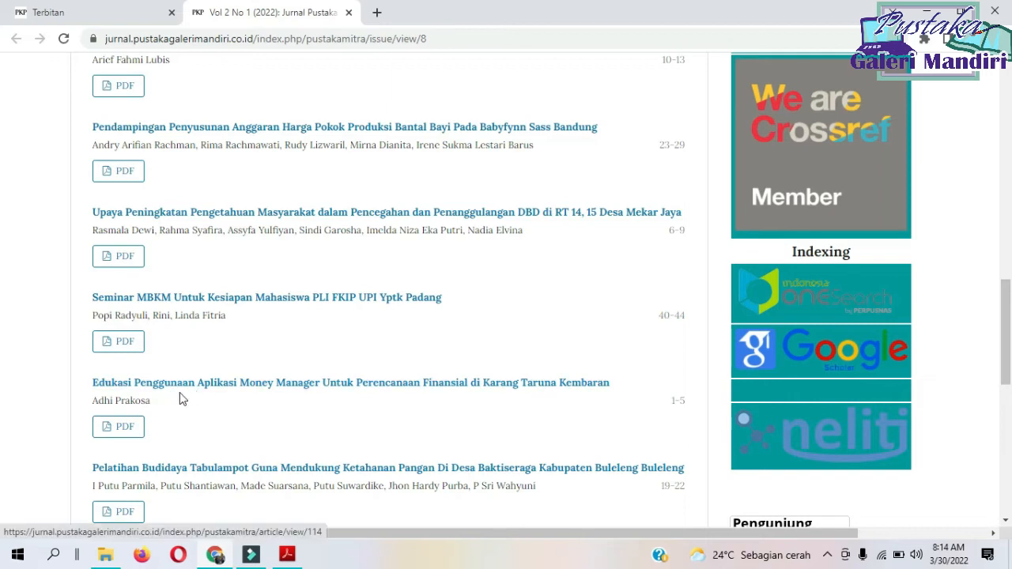
# Open the Vol 2 No 1 (2022) issue for editing and turn on article ordering in its table of contents.
pyautogui.click(40, 12)
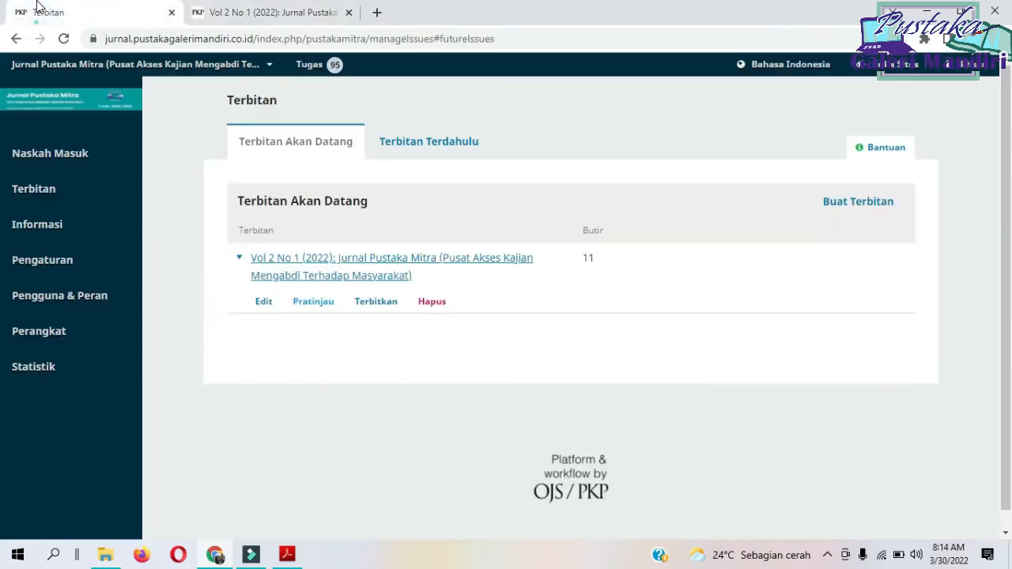
pyautogui.click(265, 302)
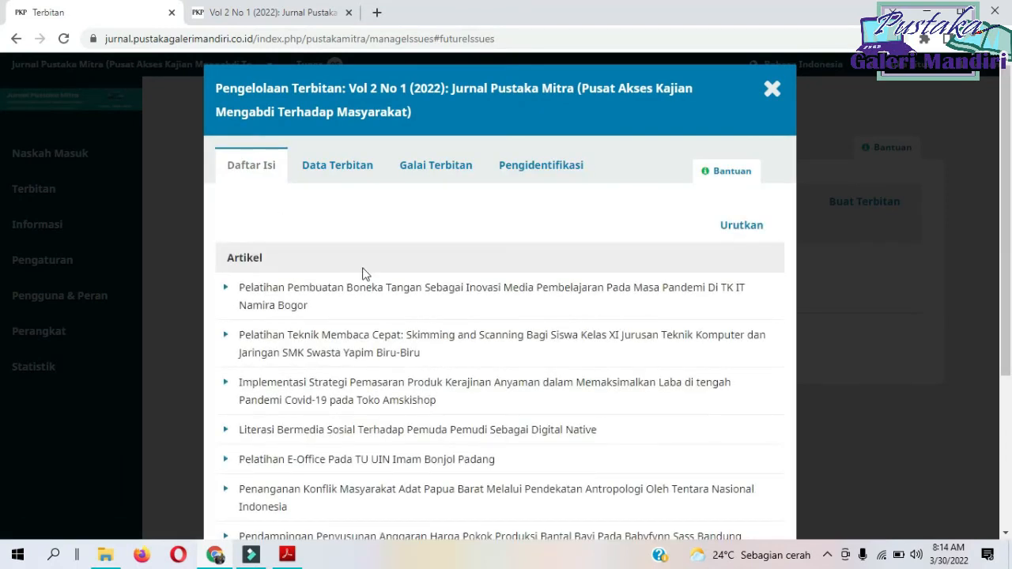
pyautogui.click(742, 226)
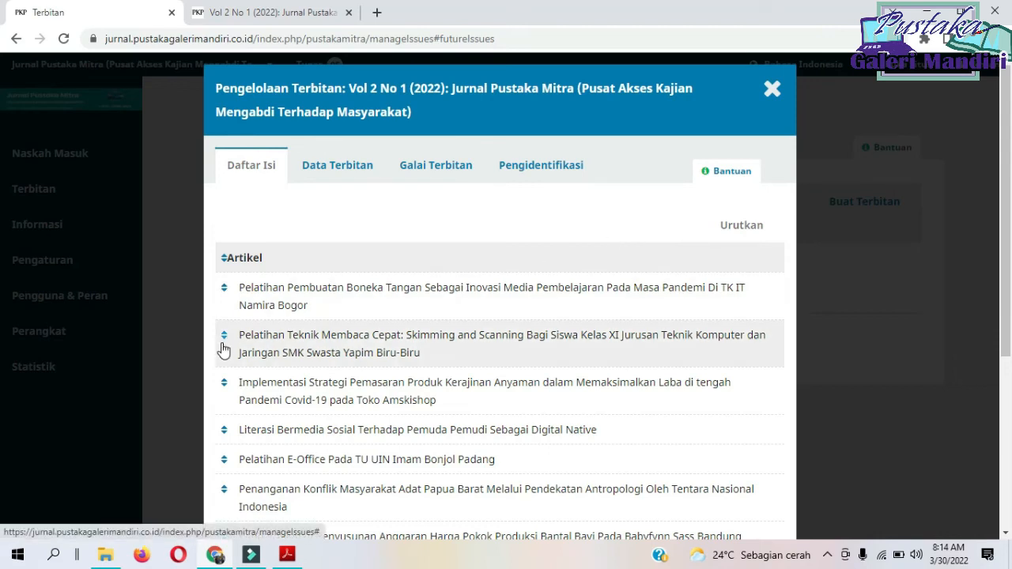
pyautogui.scroll(-4, 699, 324)
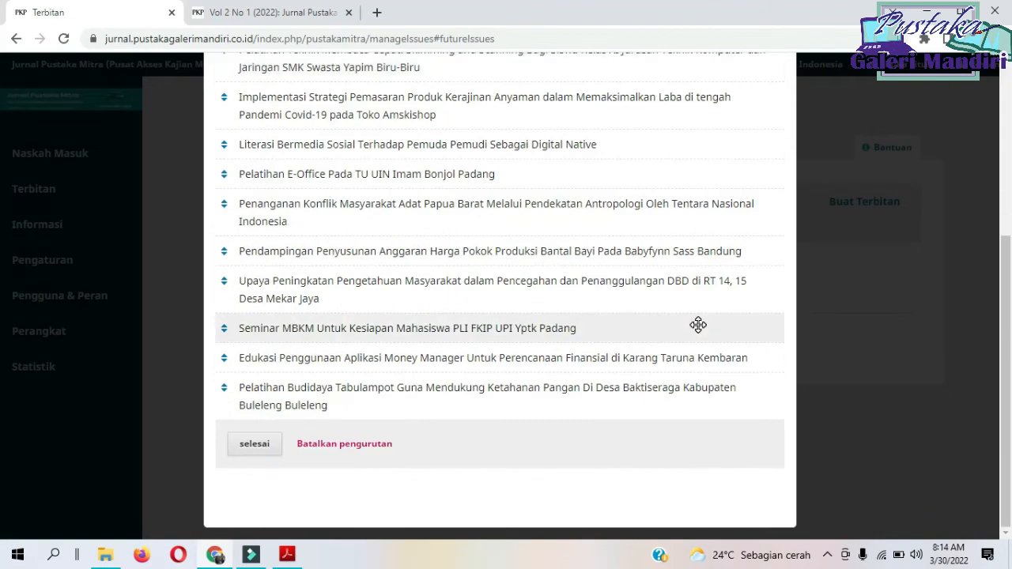
# Check the page ranges in the issue preview and move "Edukasi Penggunaan Aplikasi Money Manager" to first place in the article list.
pyautogui.click(265, 12)
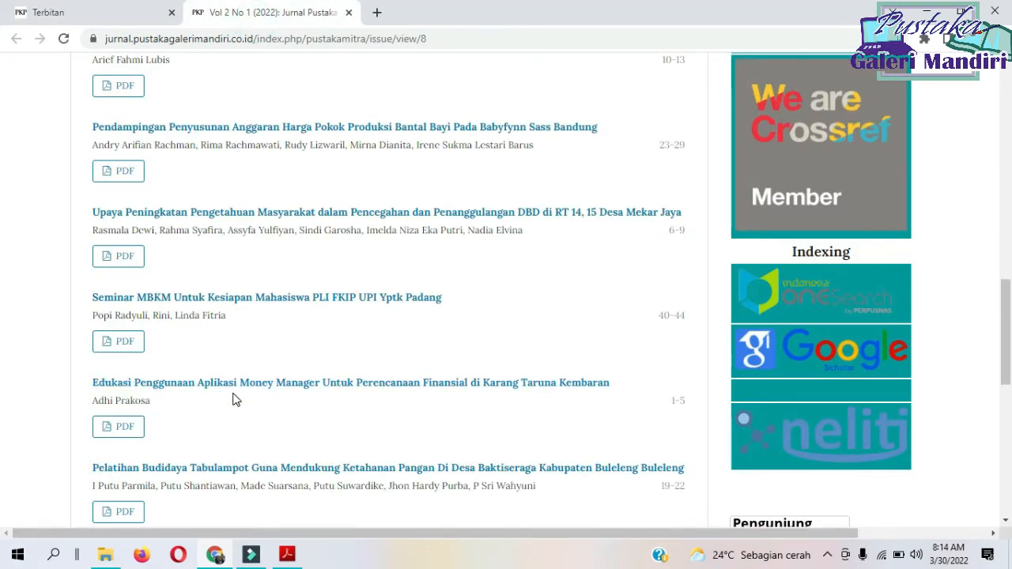
pyautogui.click(79, 11)
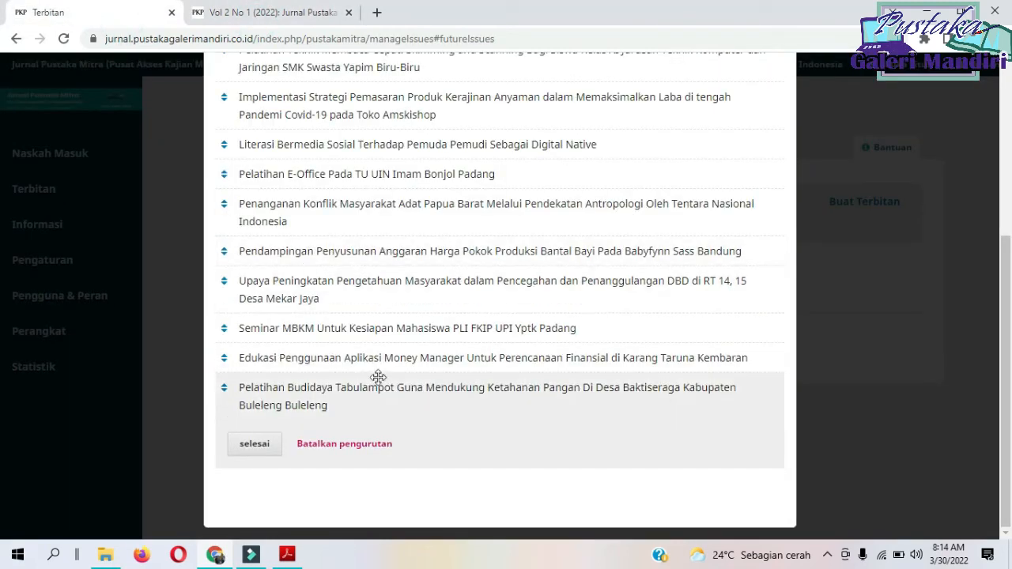
pyautogui.moveTo(366, 360); pyautogui.dragTo(368, 91)
pyautogui.scroll(2, 490, 208)
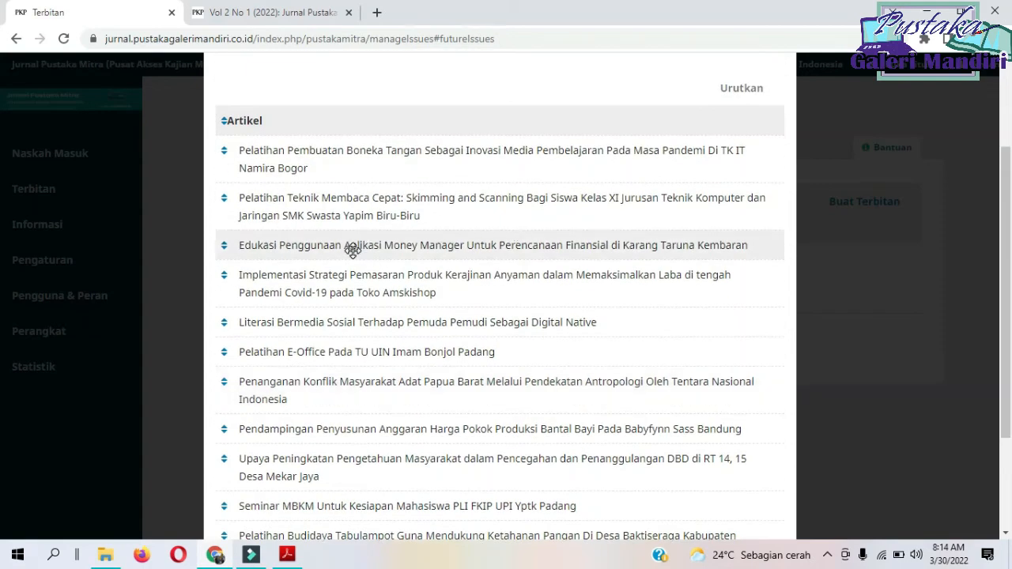
pyautogui.moveTo(355, 249); pyautogui.dragTo(356, 162)
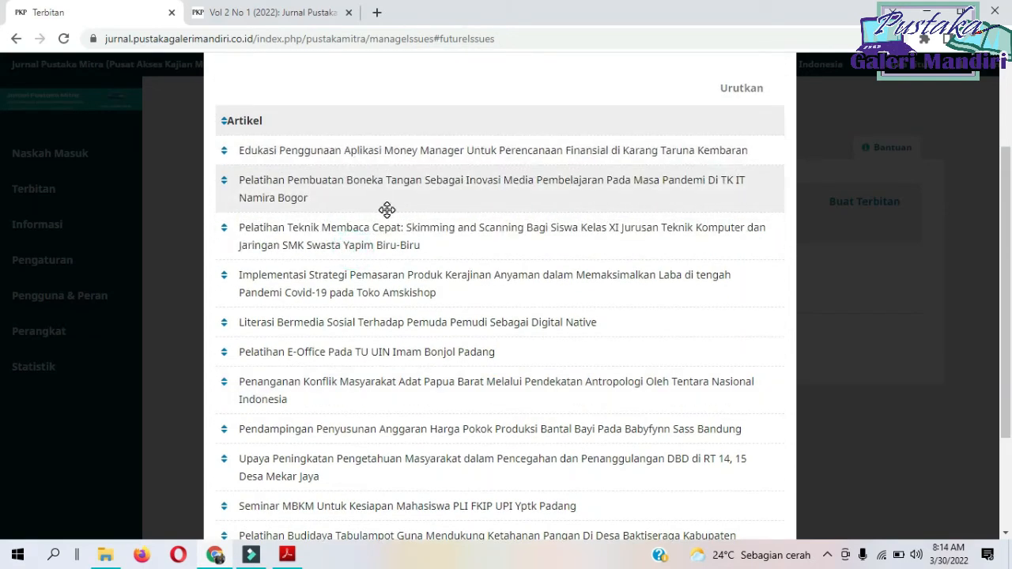
# Check the page order in the preview and move "Upaya Peningkatan Pengetahuan Masyarakat" to second place in the article list.
pyautogui.click(265, 13)
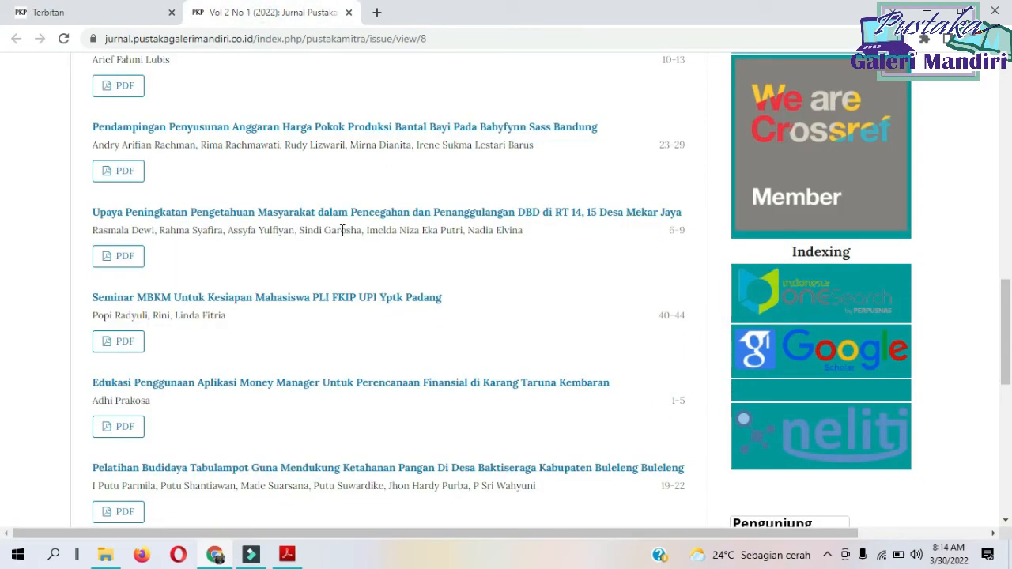
pyautogui.click(128, 14)
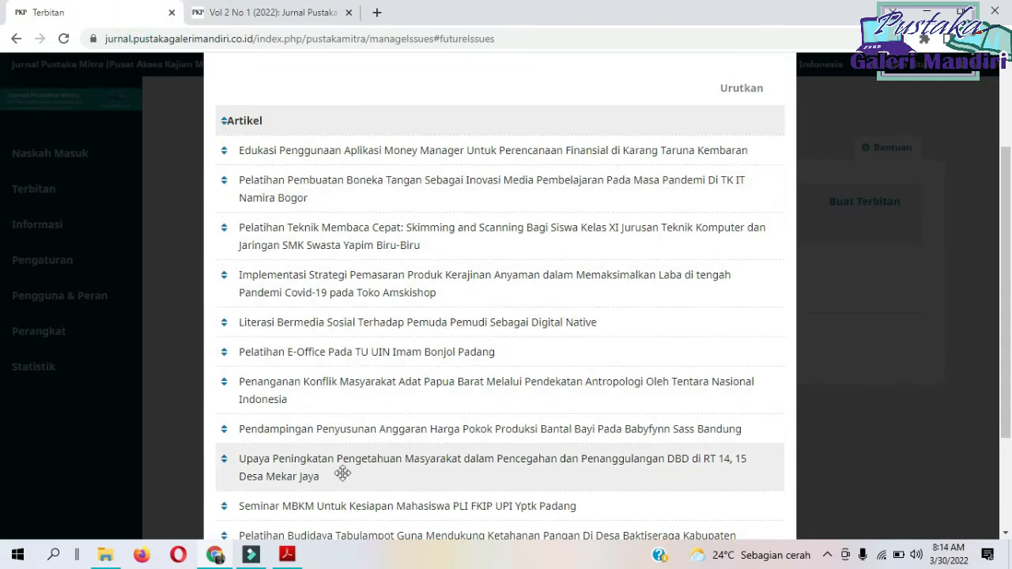
pyautogui.moveTo(308, 467); pyautogui.dragTo(305, 182)
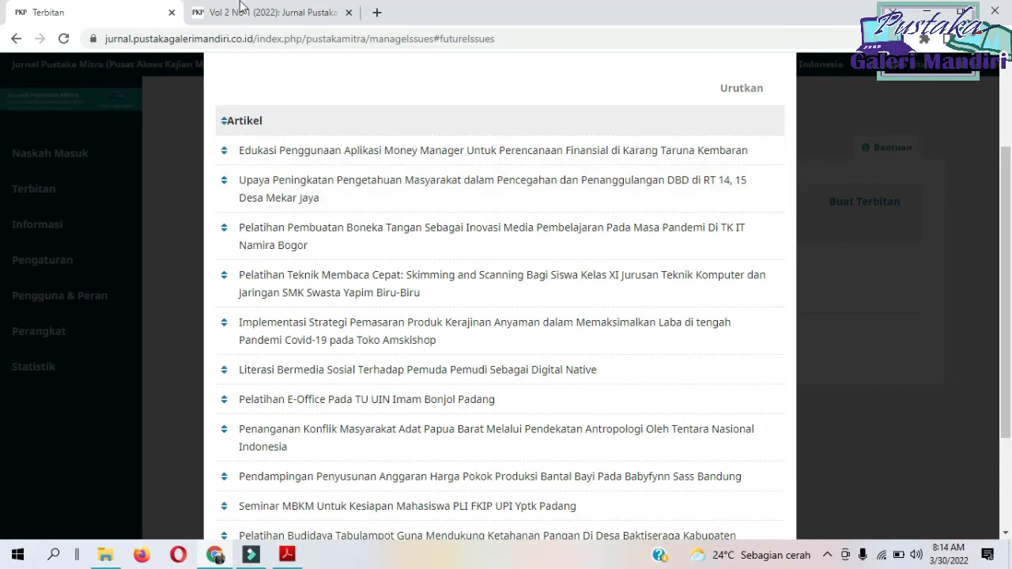
# Find the article following page 9 in the preview and move "Penanganan Konflik Masyarakat Adat Papua Barat" to third place.
pyautogui.click(265, 13)
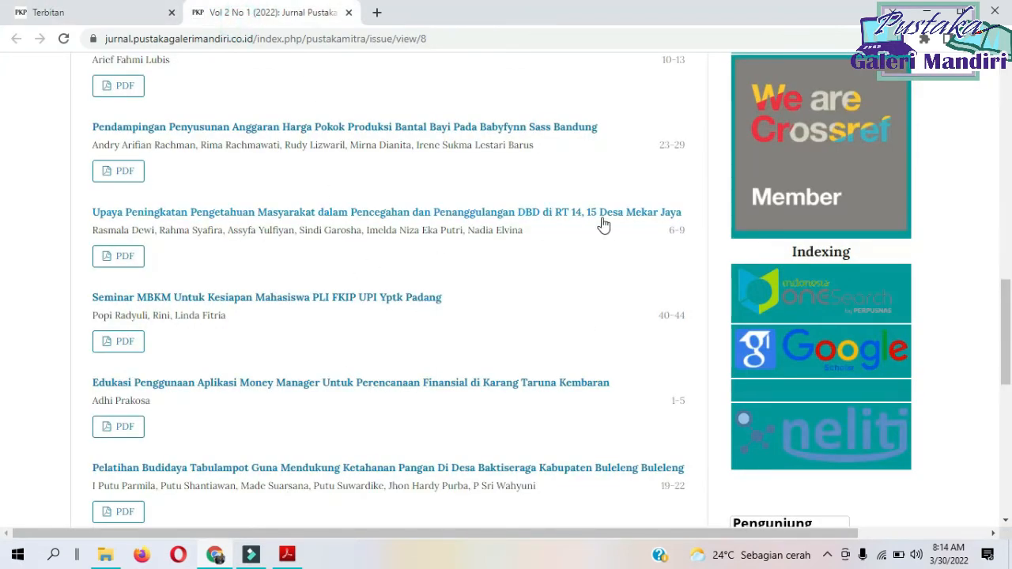
pyautogui.scroll(2, 598, 221)
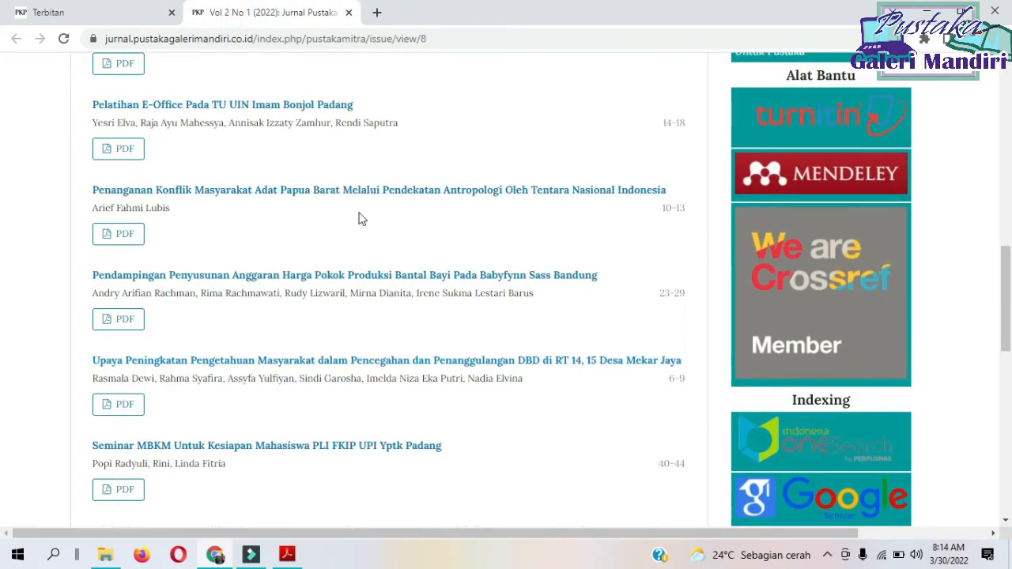
pyautogui.click(79, 12)
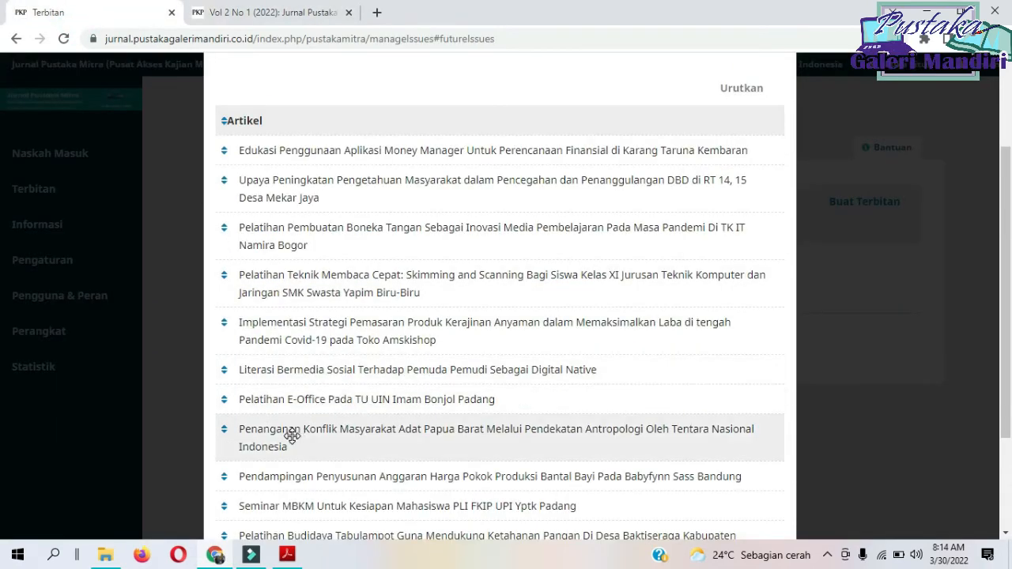
pyautogui.moveTo(290, 441); pyautogui.dragTo(283, 232)
# Compare with the preview's page ranges and move "Pelatihan E-Office Pada TU UIN Imam Bonjol Padang" to fourth place.
pyautogui.click(238, 13)
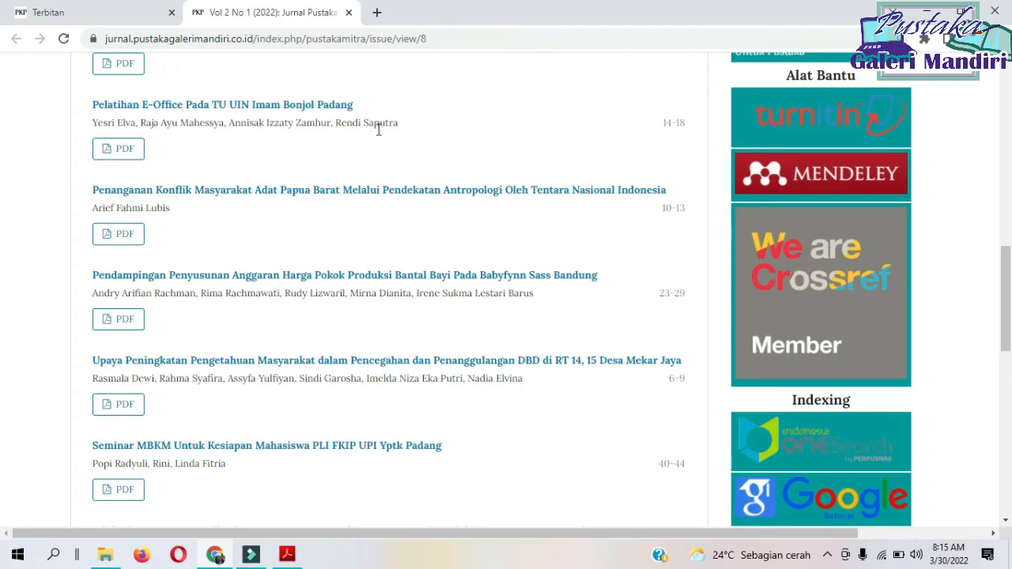
pyautogui.click(79, 13)
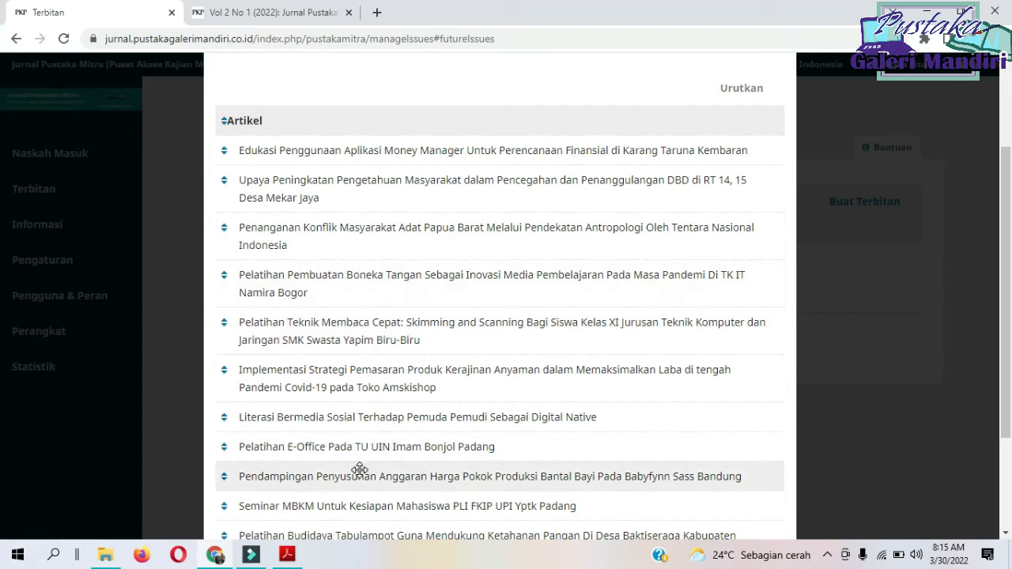
pyautogui.moveTo(355, 450); pyautogui.dragTo(356, 272)
# Find the article following page 18 in the preview and move "Pelatihan Budidaya Tabulampot" to fifth place in the article list.
pyautogui.click(298, 14)
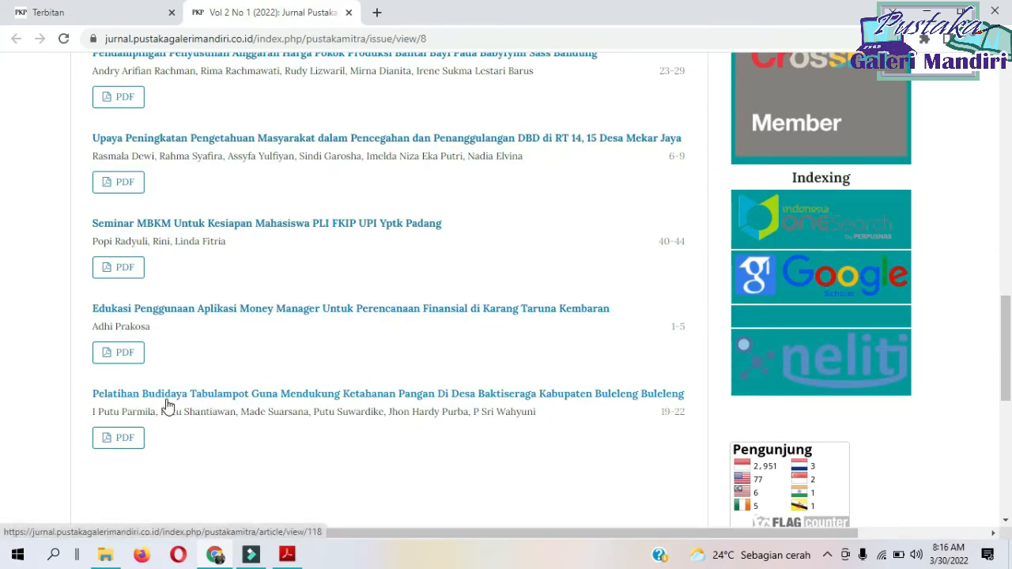
pyautogui.click(118, 12)
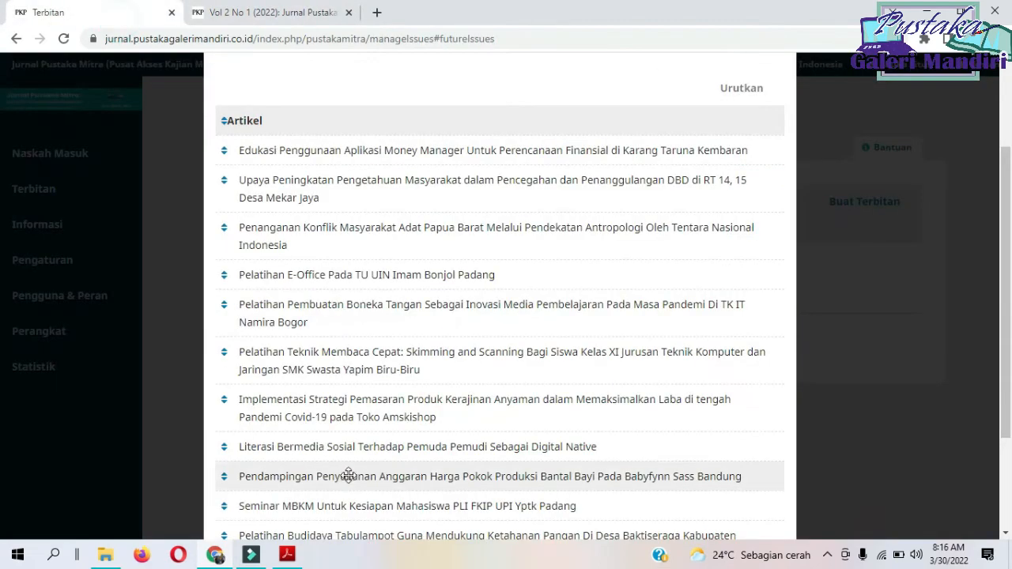
pyautogui.scroll(-3, 372, 466)
pyautogui.moveTo(351, 400); pyautogui.dragTo(356, 170)
pyautogui.scroll(4, 384, 176)
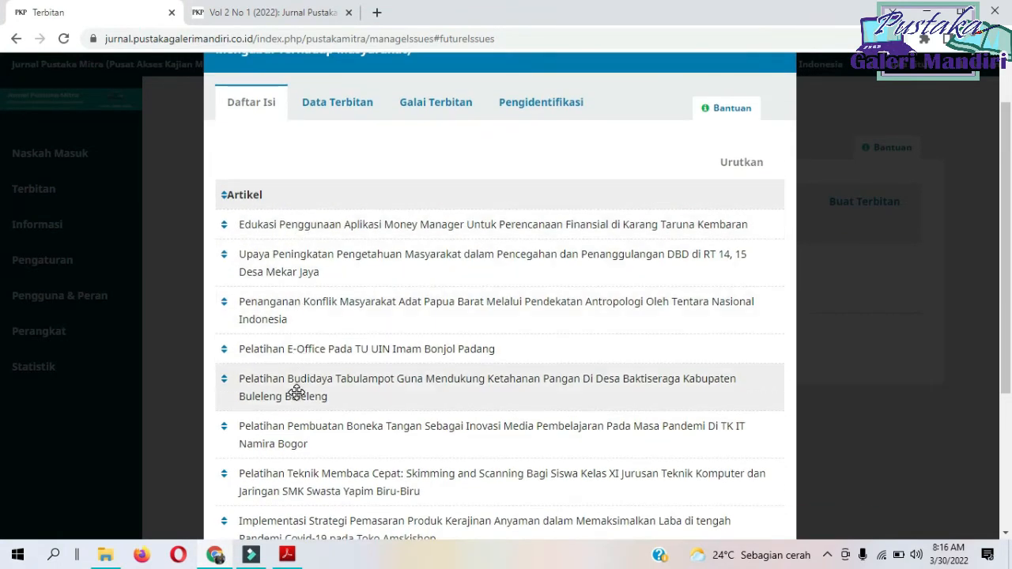
# Find the article following page 22 in the preview and move "Pendampingan Penyusunan Anggaran Harga Pokok Produksi Bantal Bayi" to sixth place.
pyautogui.click(237, 13)
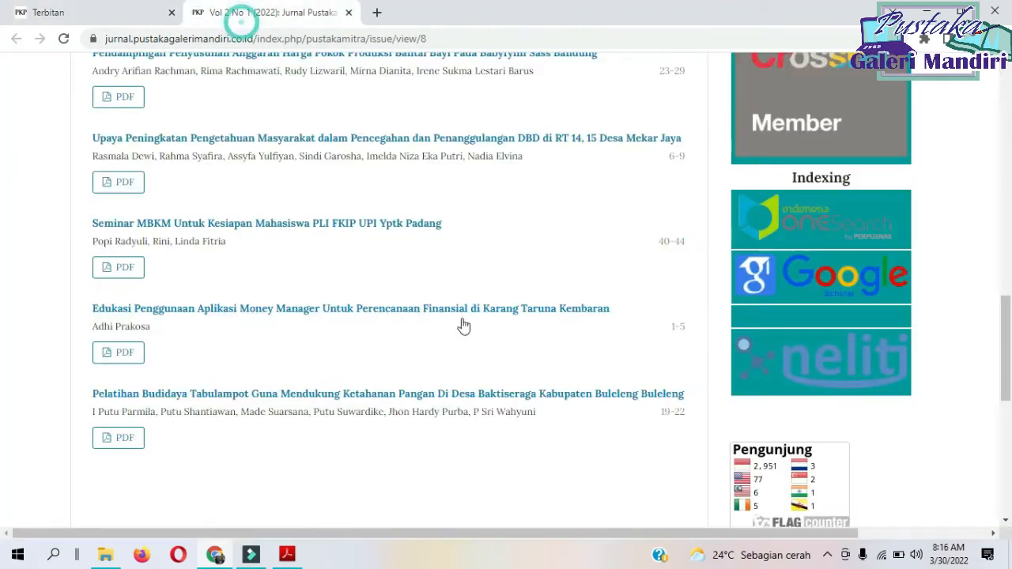
pyautogui.scroll(1, 641, 159)
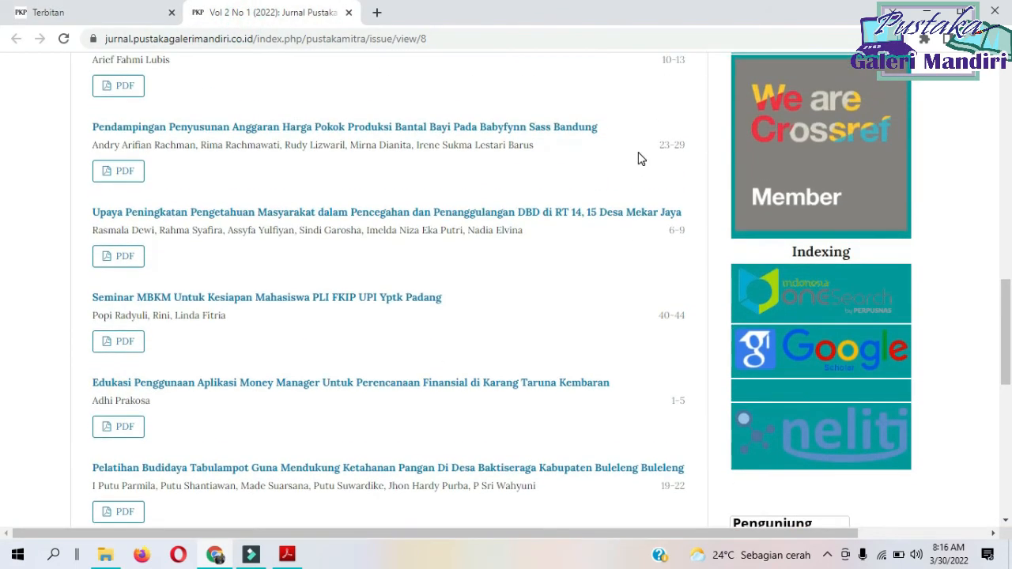
pyautogui.click(2, 3)
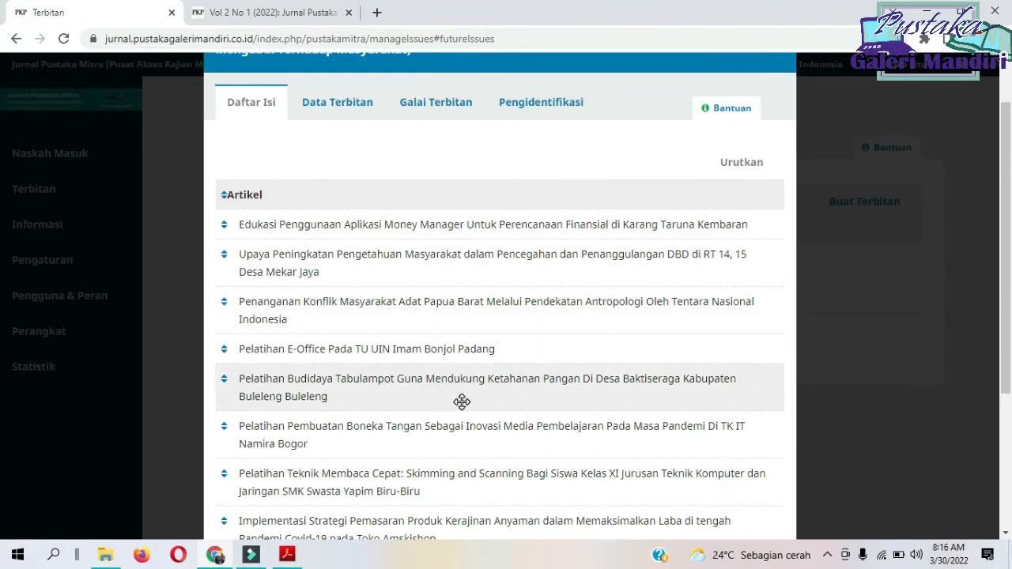
pyautogui.scroll(-1, 462, 402)
pyautogui.scroll(-1, 463, 401)
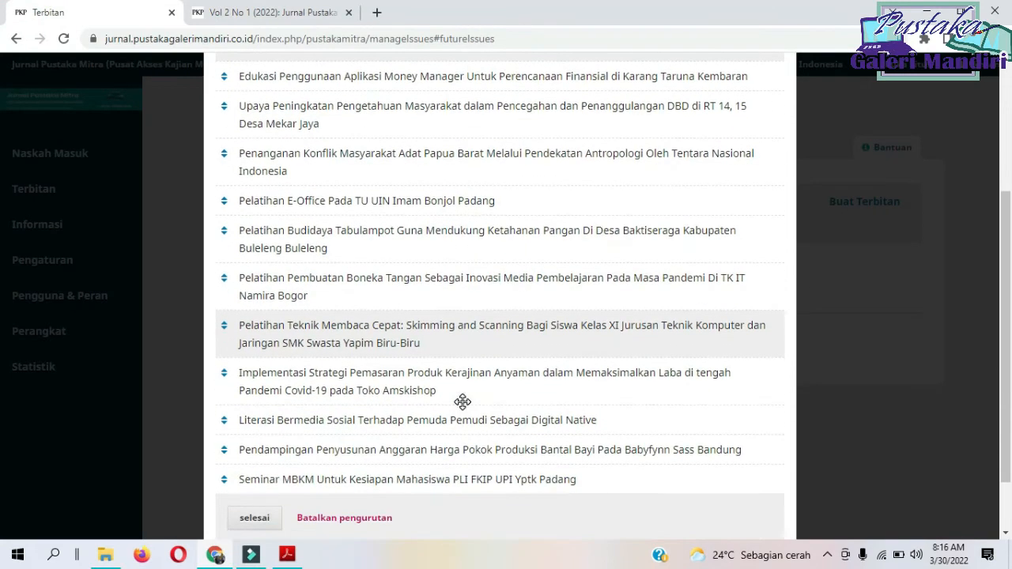
pyautogui.moveTo(402, 449); pyautogui.dragTo(403, 277)
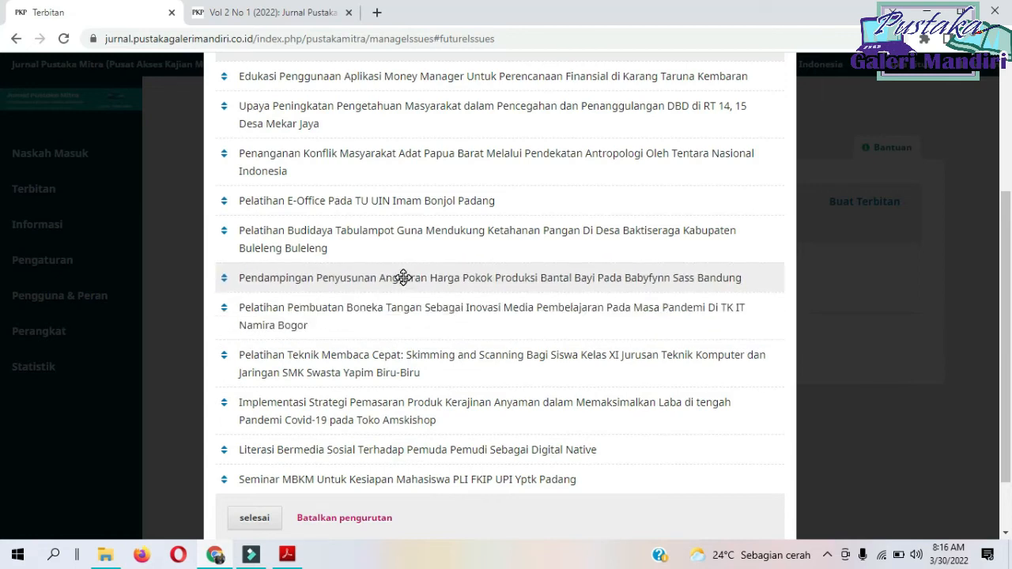
# Find the article following page 29 in the preview and move "Pelatihan Teknik Membaca Cepat" to seventh place in the article list.
pyautogui.click(258, 11)
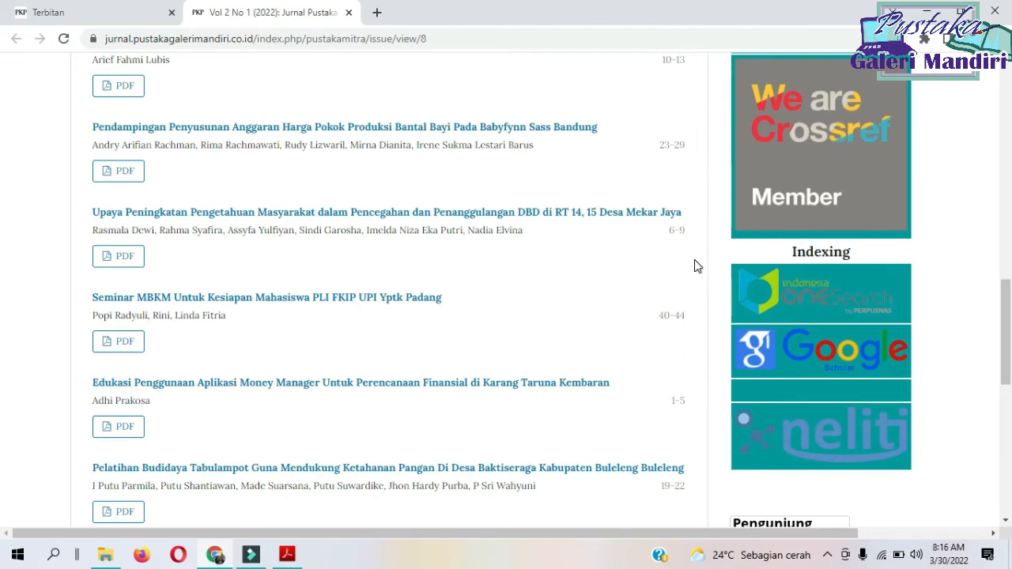
pyautogui.scroll(1, 694, 265)
pyautogui.scroll(-2, 695, 265)
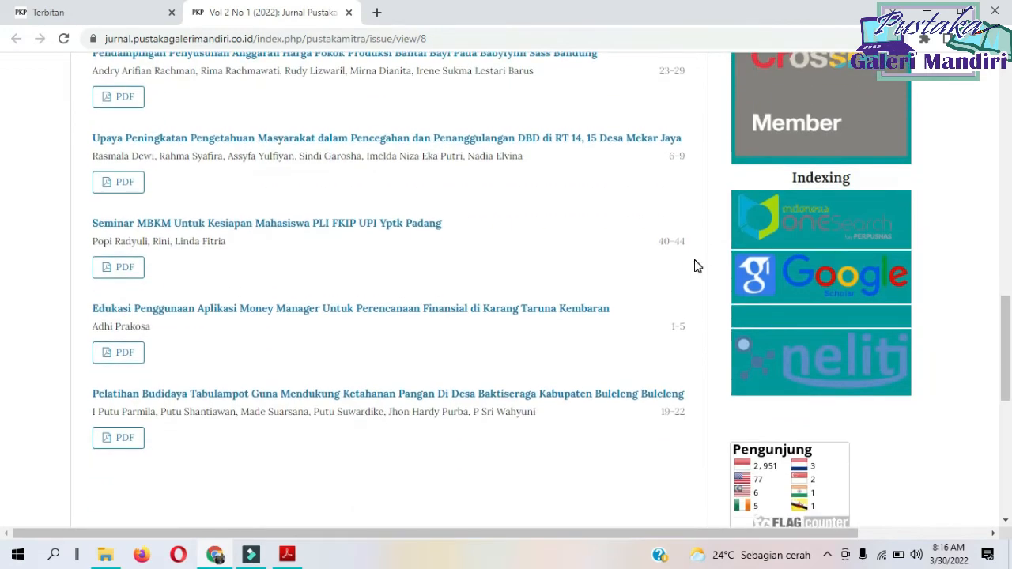
pyautogui.scroll(-2, 694, 265)
pyautogui.scroll(3, 694, 266)
pyautogui.scroll(3, 694, 266)
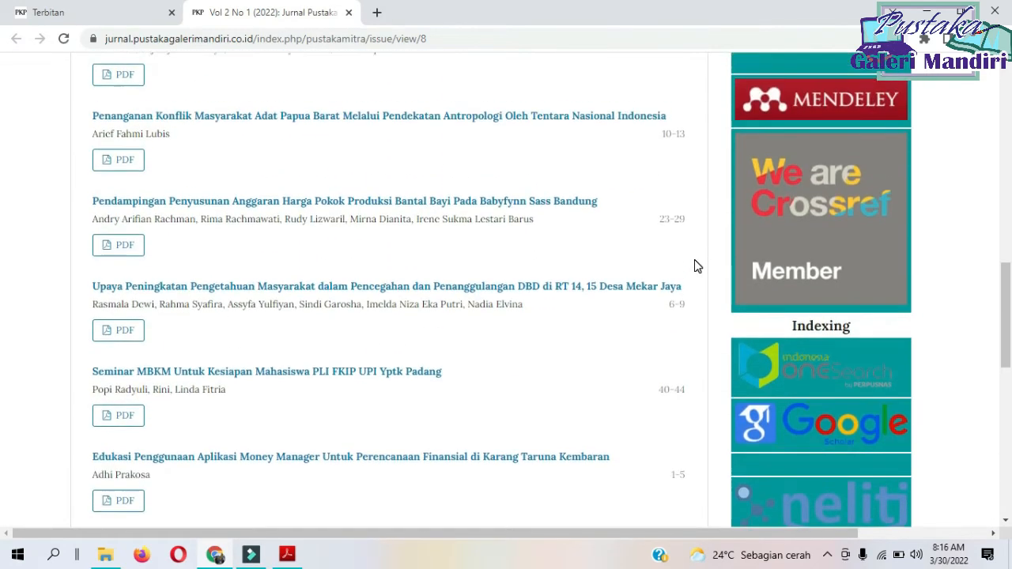
pyautogui.scroll(3, 694, 266)
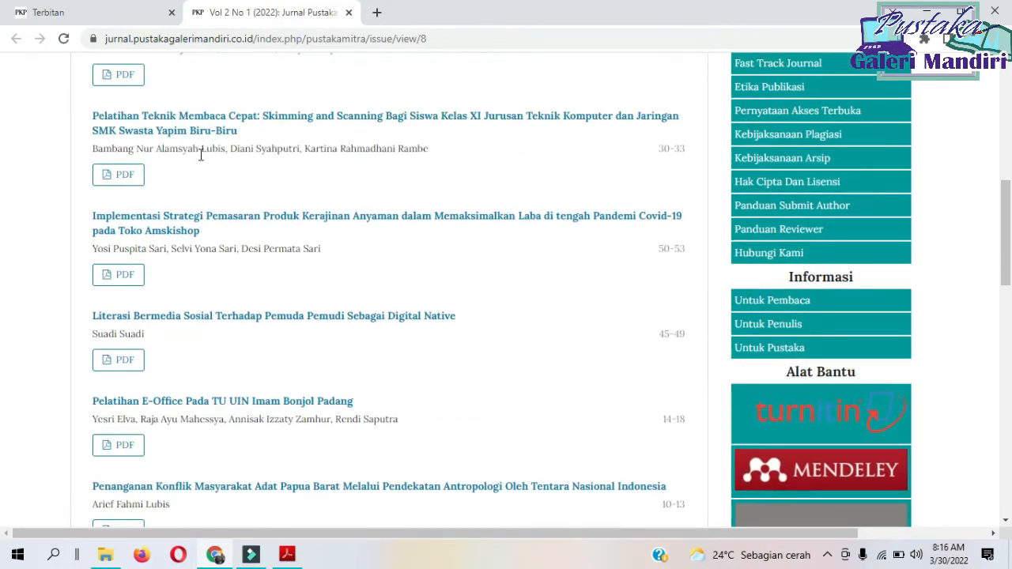
pyautogui.click(87, 13)
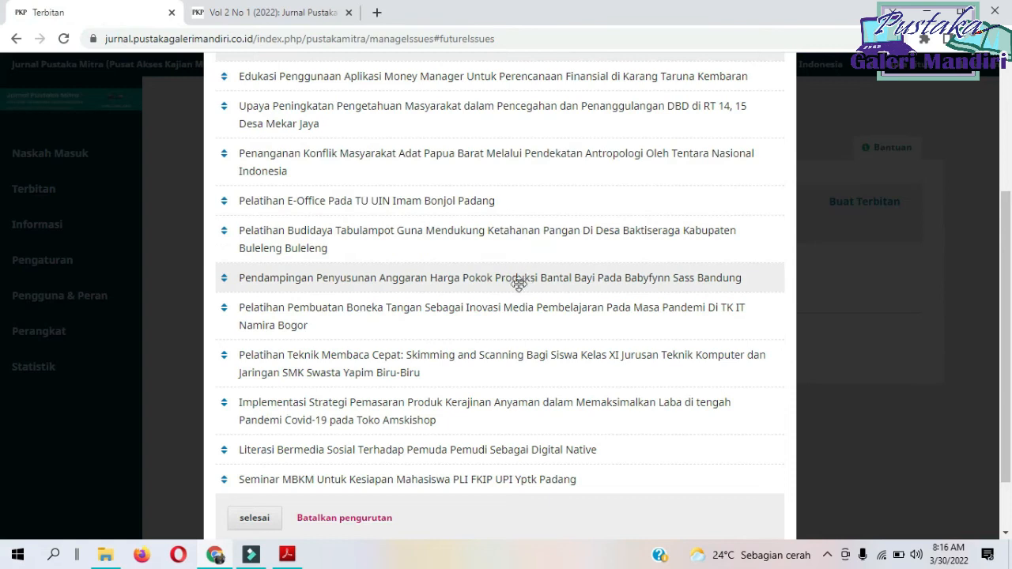
pyautogui.moveTo(383, 348); pyautogui.dragTo(385, 309)
# Check the issue preview for the article whose pages follow 30-33.
pyautogui.click(283, 14)
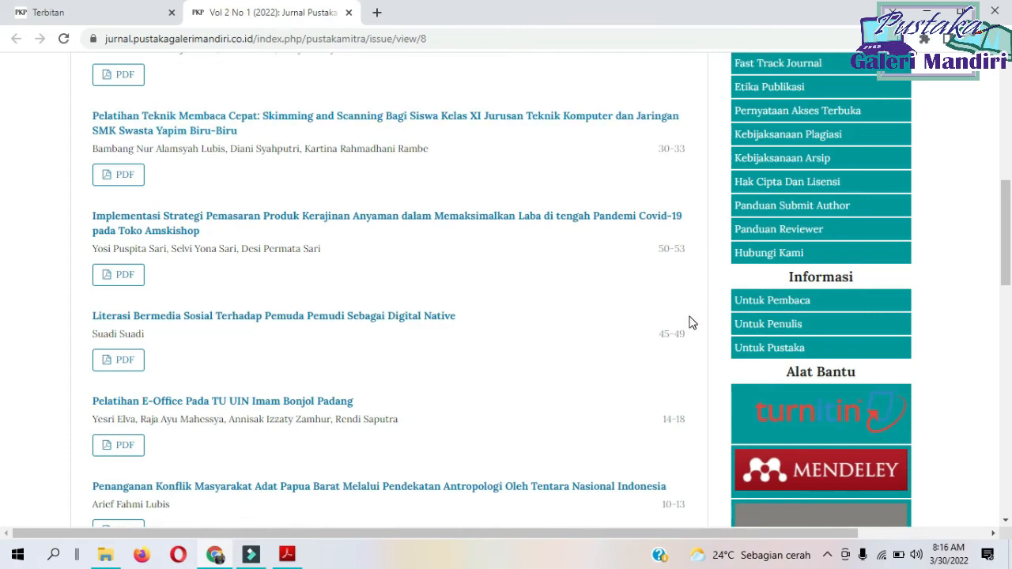
# Find the article following page 39 in the preview and move "Seminar MBKM Untuk Kesiapan Mahasiswa" to ninth place in the article list.
pyautogui.scroll(2, 688, 322)
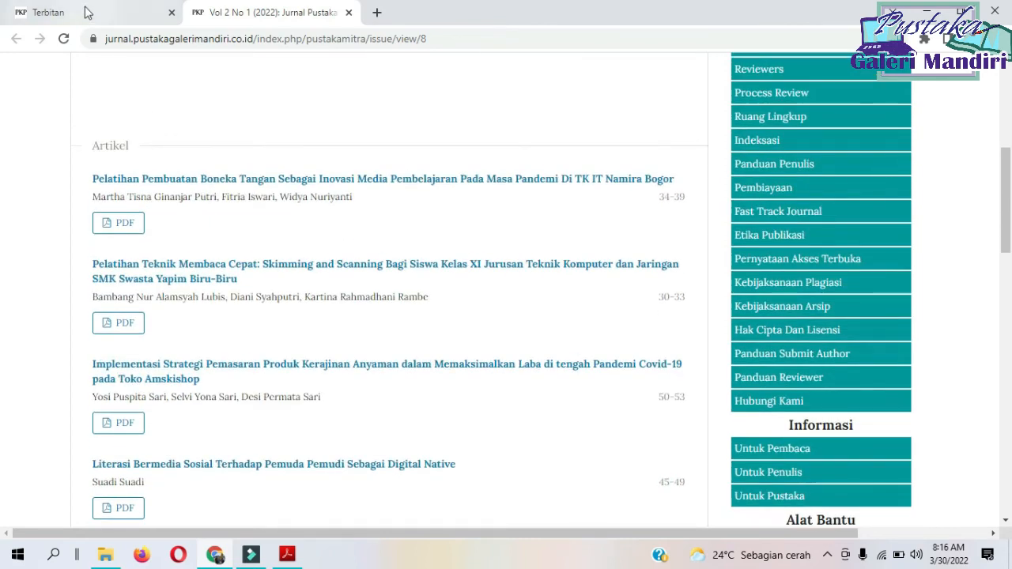
pyautogui.click(83, 13)
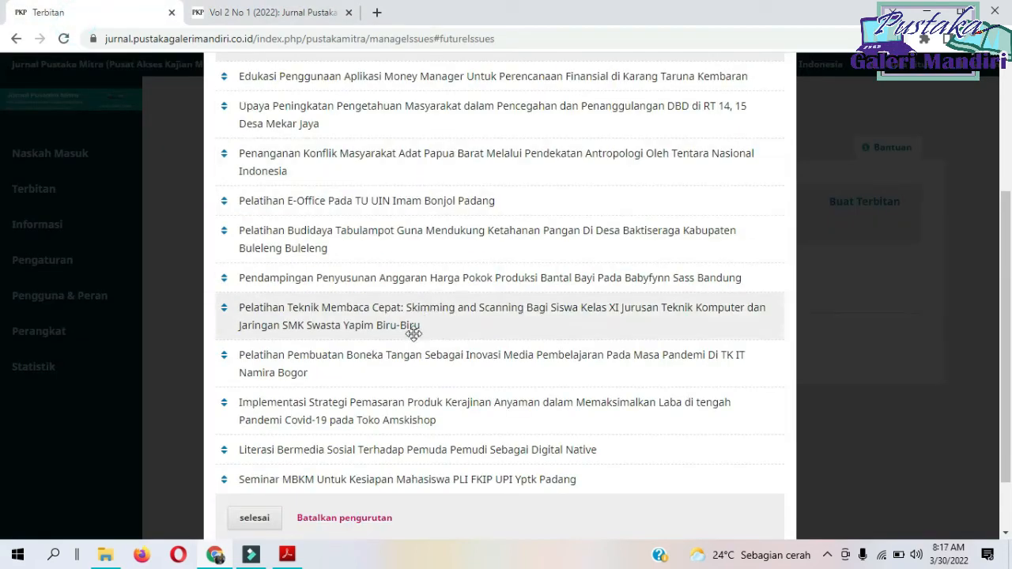
pyautogui.click(277, 14)
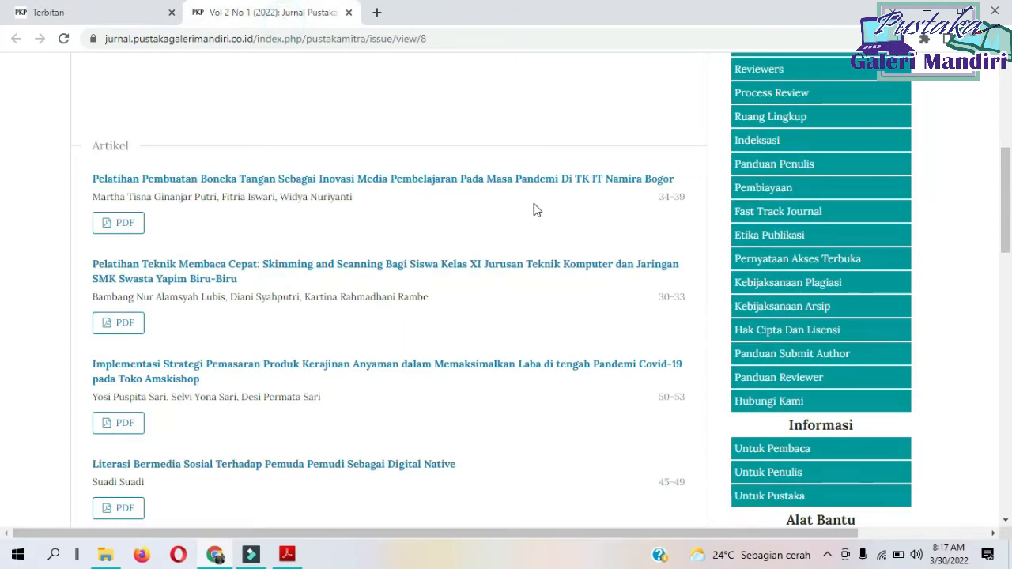
pyautogui.scroll(-6, 546, 286)
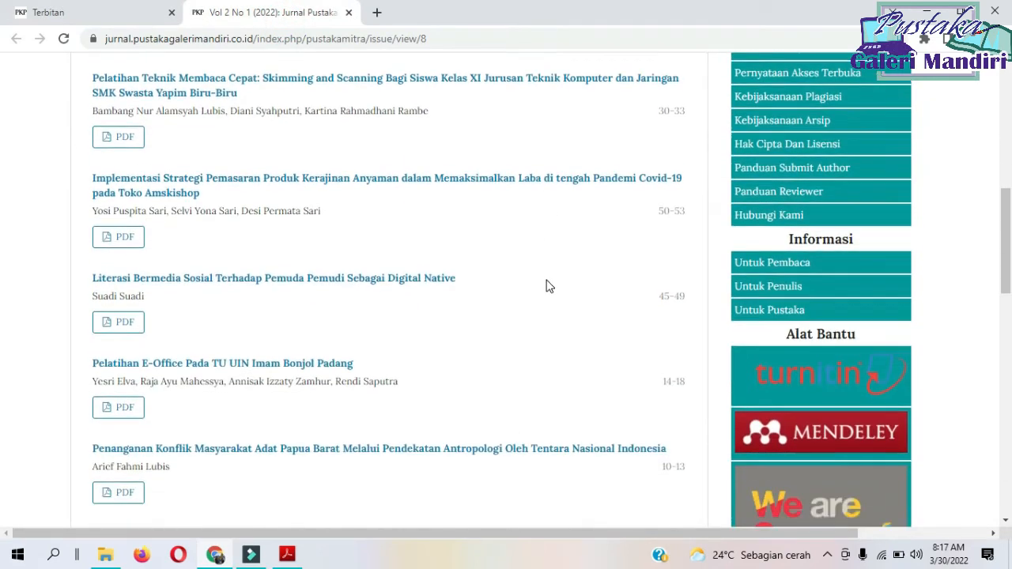
pyautogui.scroll(-1, 545, 286)
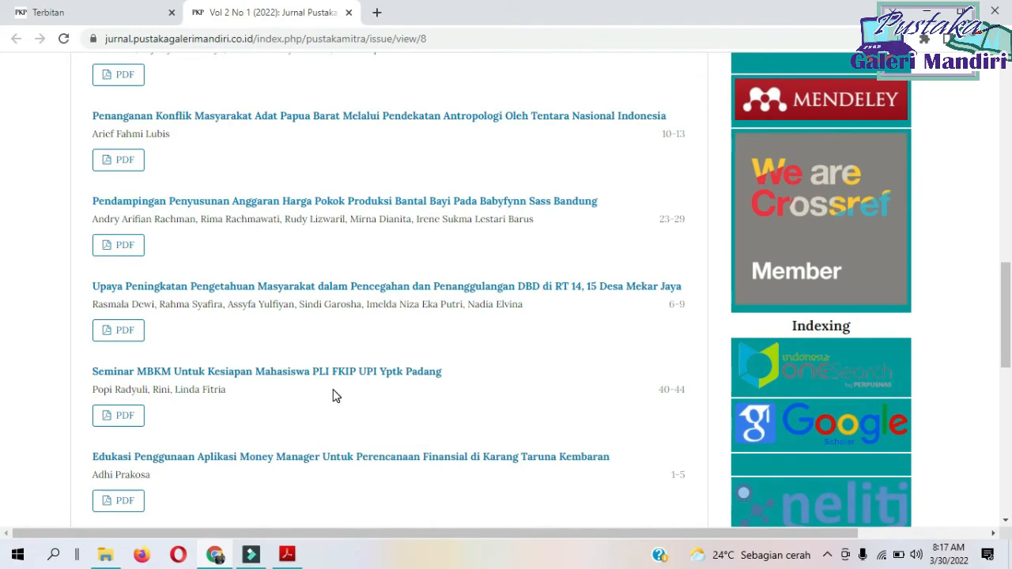
pyautogui.click(84, 9)
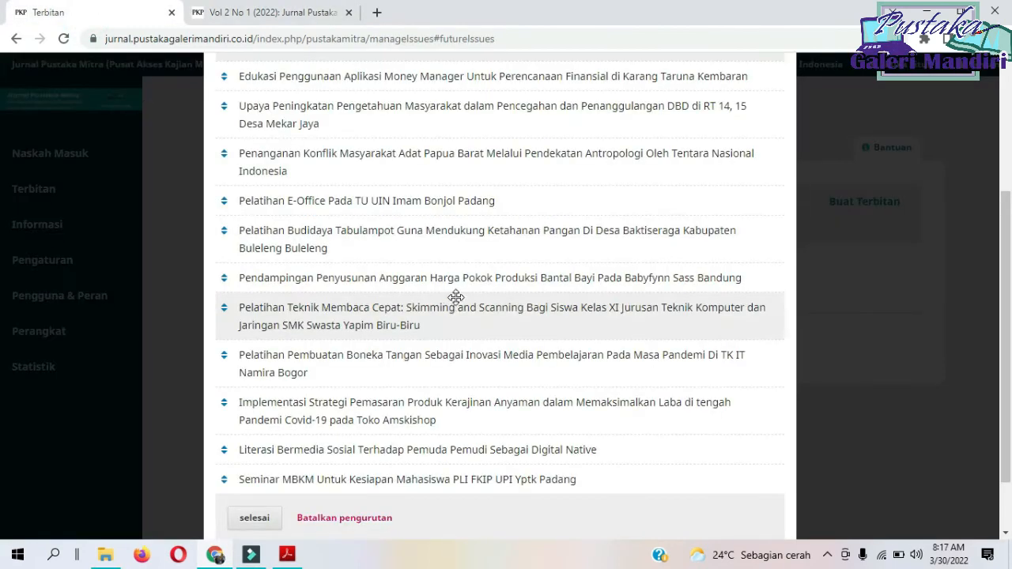
pyautogui.click(352, 489)
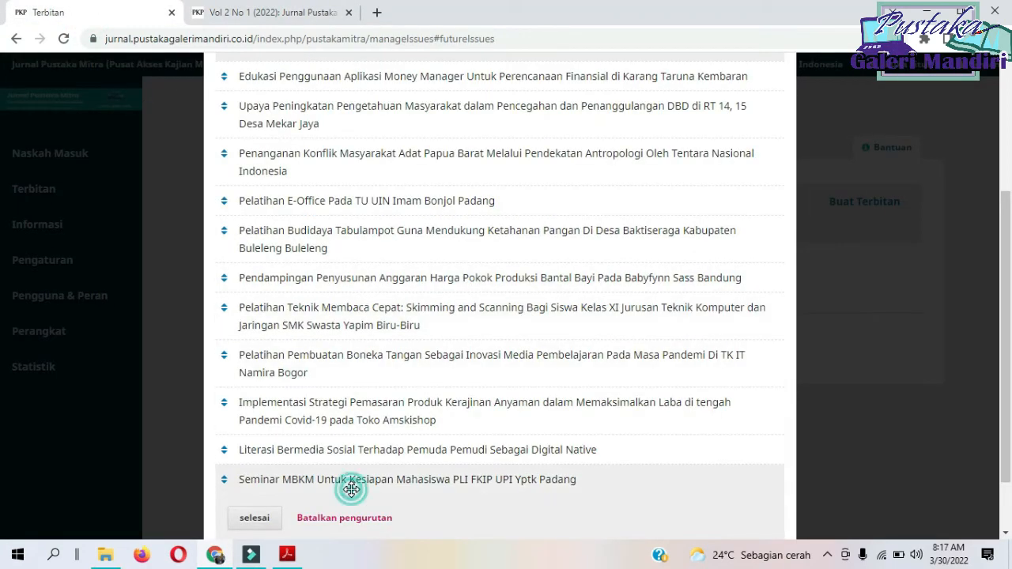
pyautogui.moveTo(352, 489); pyautogui.dragTo(353, 405)
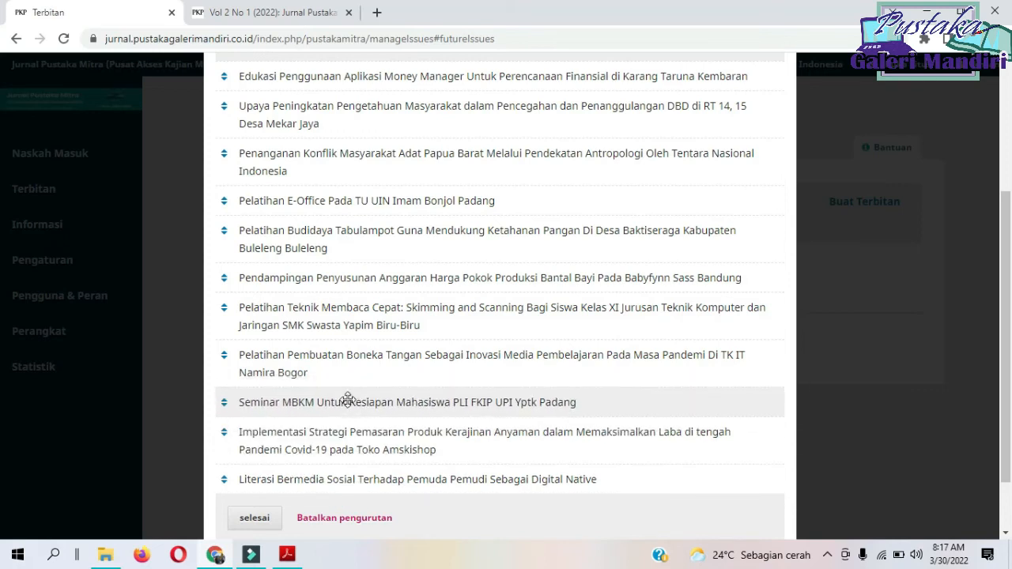
# Find the article following page 44 in the preview and move "Literasi Bermedia Sosial" to tenth place, above "Implementasi Strategi Pemasaran".
pyautogui.click(256, 11)
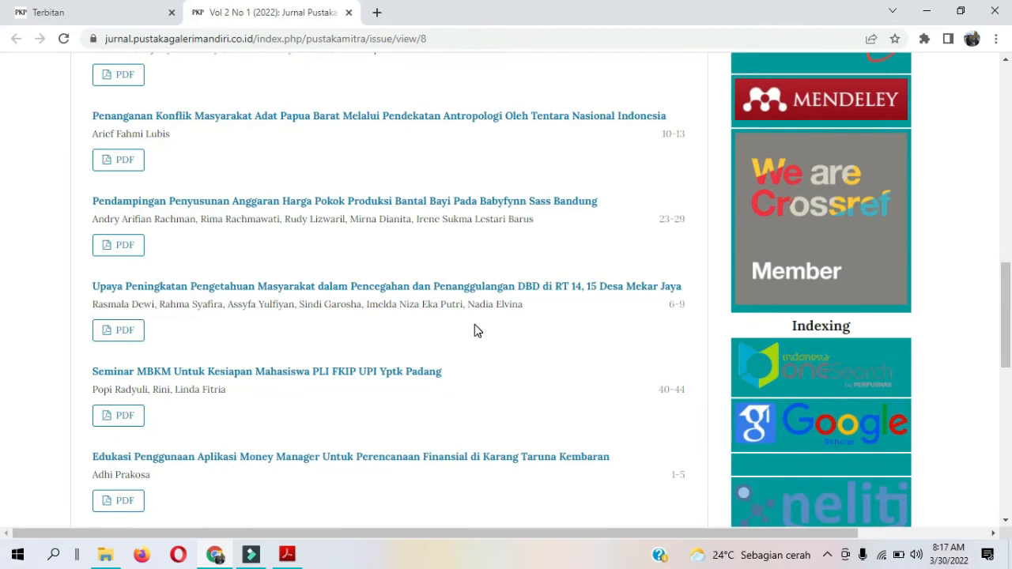
pyautogui.scroll(5, 475, 330)
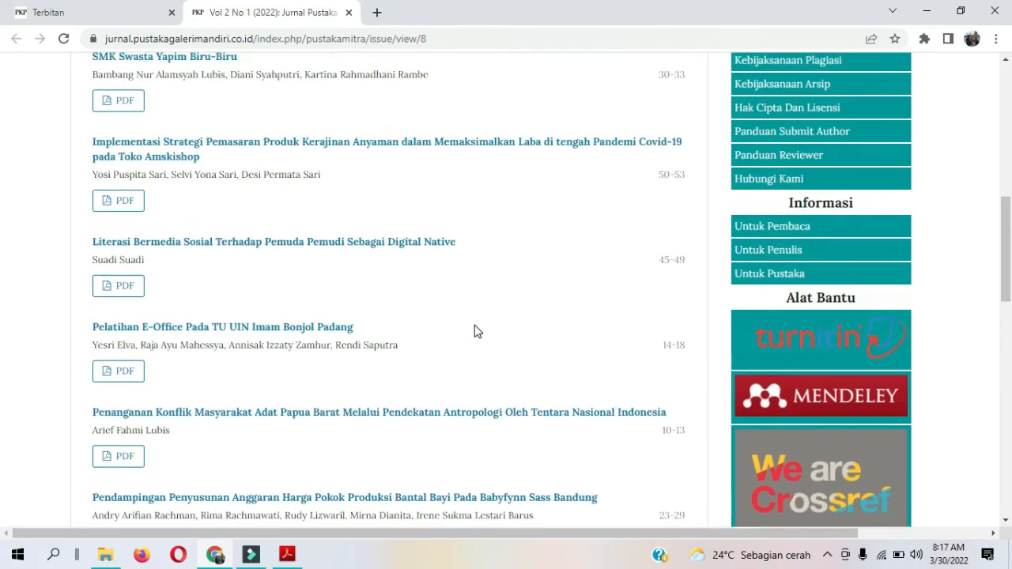
pyautogui.scroll(2, 474, 331)
pyautogui.scroll(-8, 475, 330)
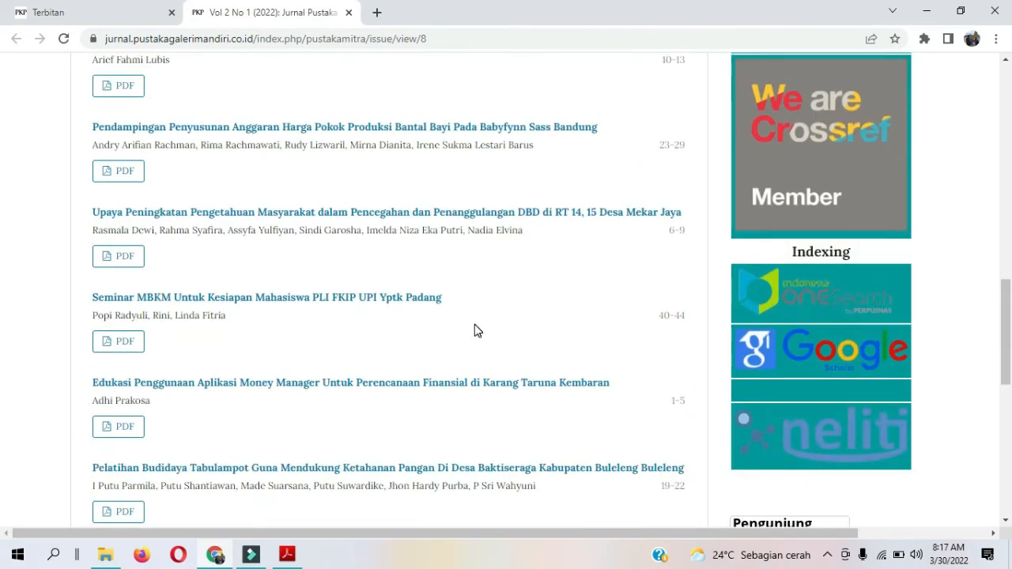
pyautogui.scroll(-2, 475, 330)
pyautogui.scroll(5, 475, 330)
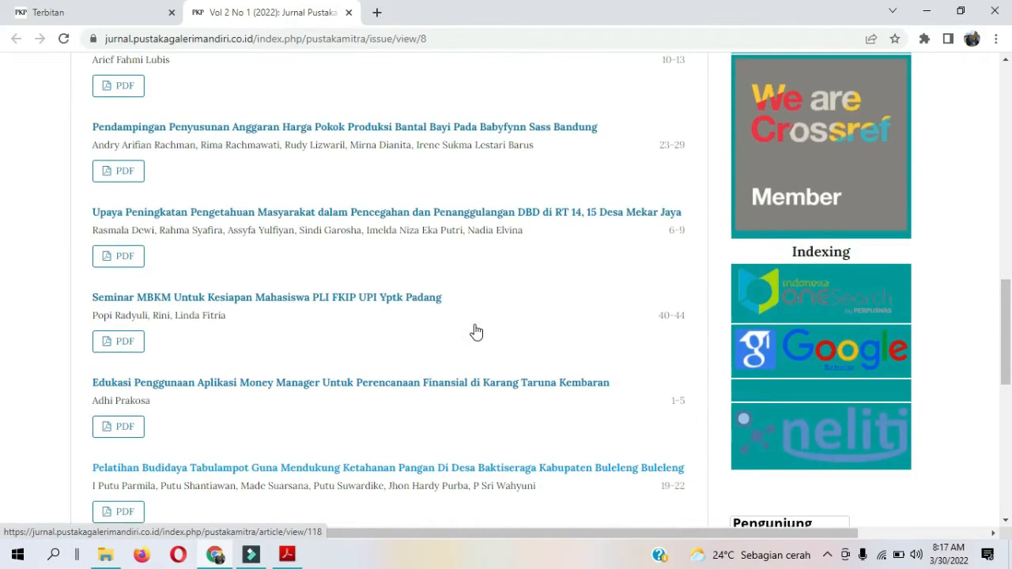
pyautogui.scroll(2, 475, 325)
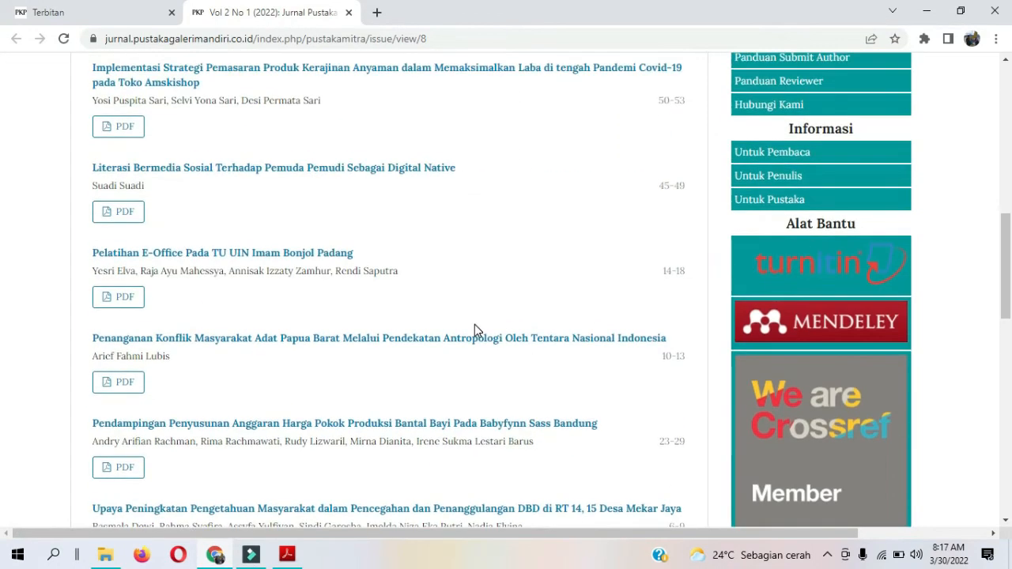
pyautogui.click(95, 13)
pyautogui.moveTo(389, 480); pyautogui.dragTo(398, 439)
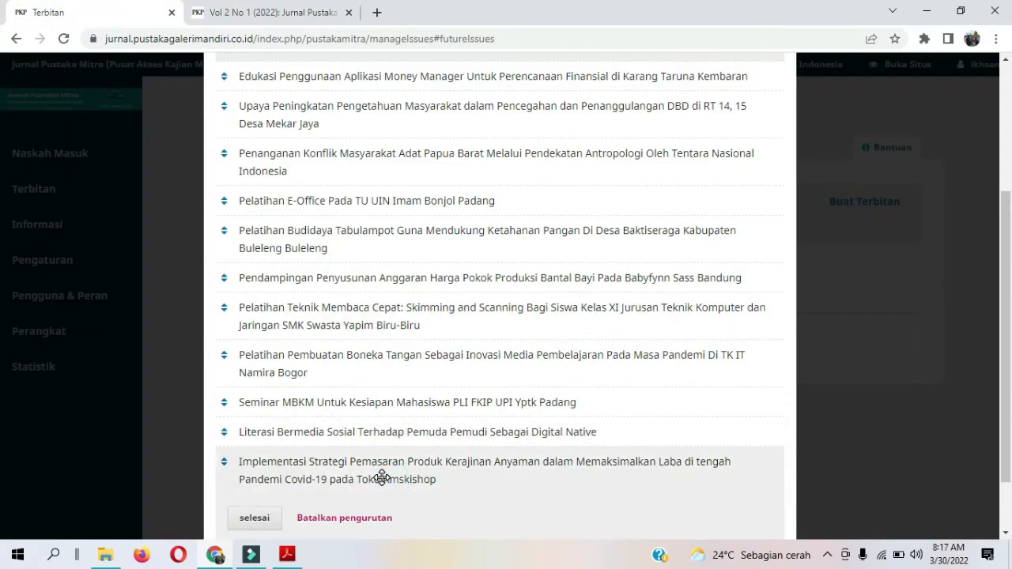
# Close the old issue preview, save the new article order and close the issue management window.
pyautogui.click(271, 13)
pyautogui.click(359, 13)
pyautogui.scroll(-1, 316, 383)
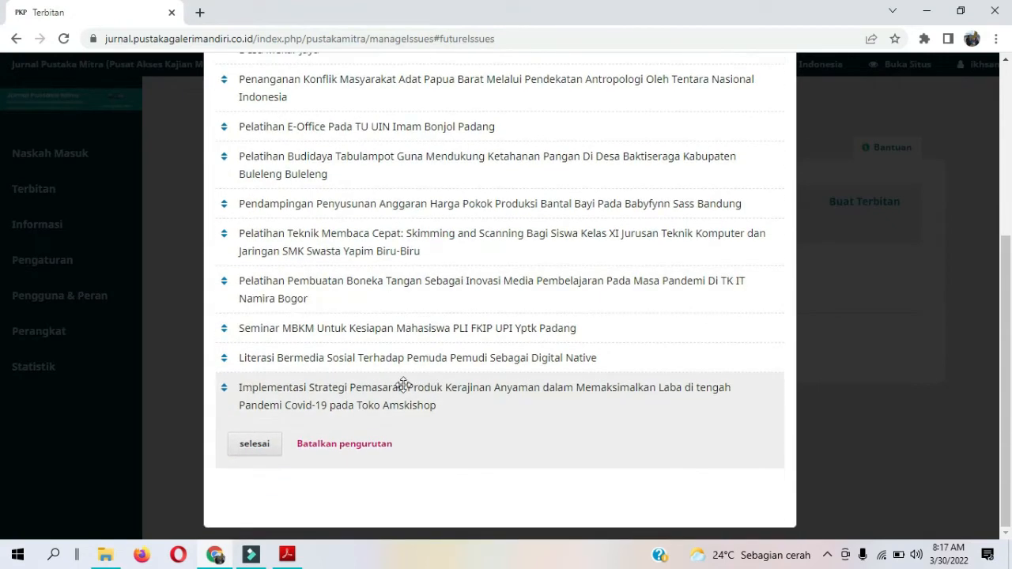
pyautogui.click(249, 448)
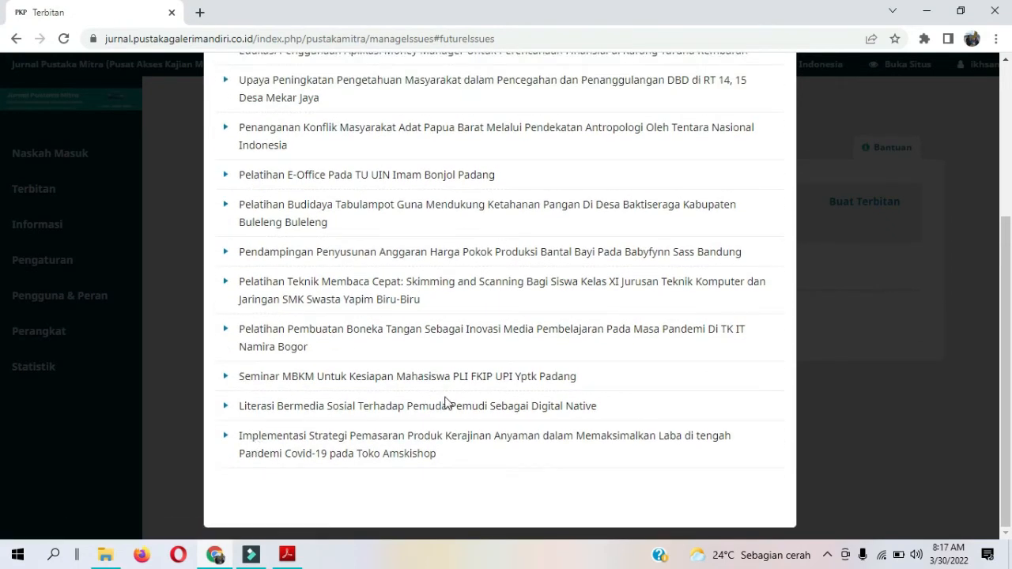
pyautogui.scroll(3, 445, 402)
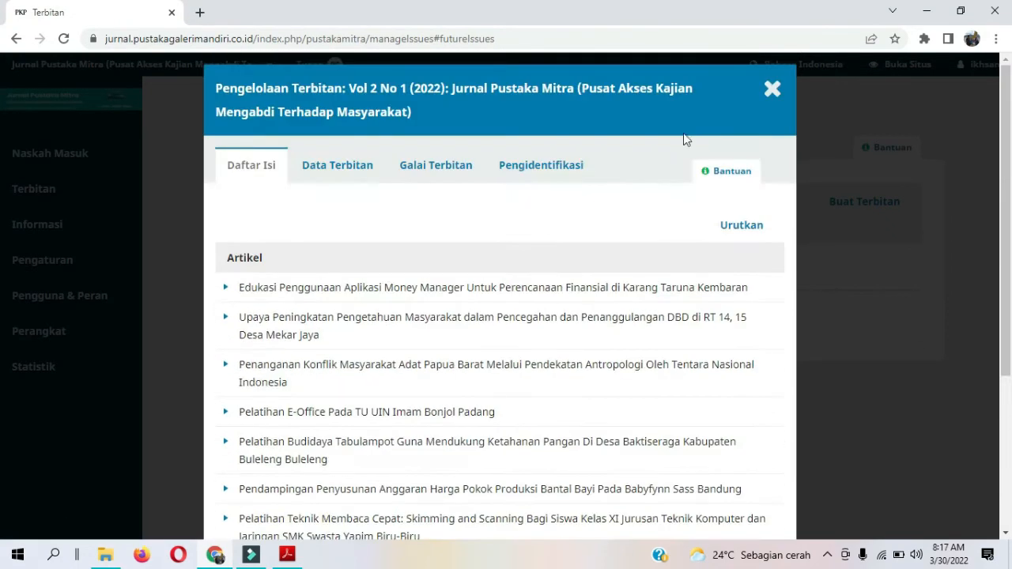
pyautogui.click(767, 107)
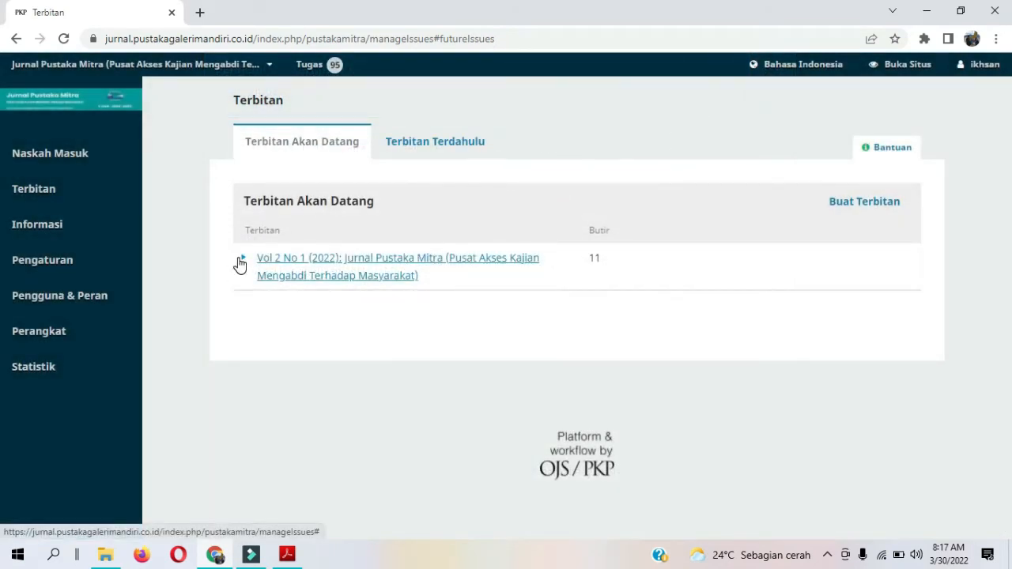
# Preview the Vol 2 No 1 (2022) issue in a new tab and check the page-range order of all its articles.
pyautogui.click(239, 262)
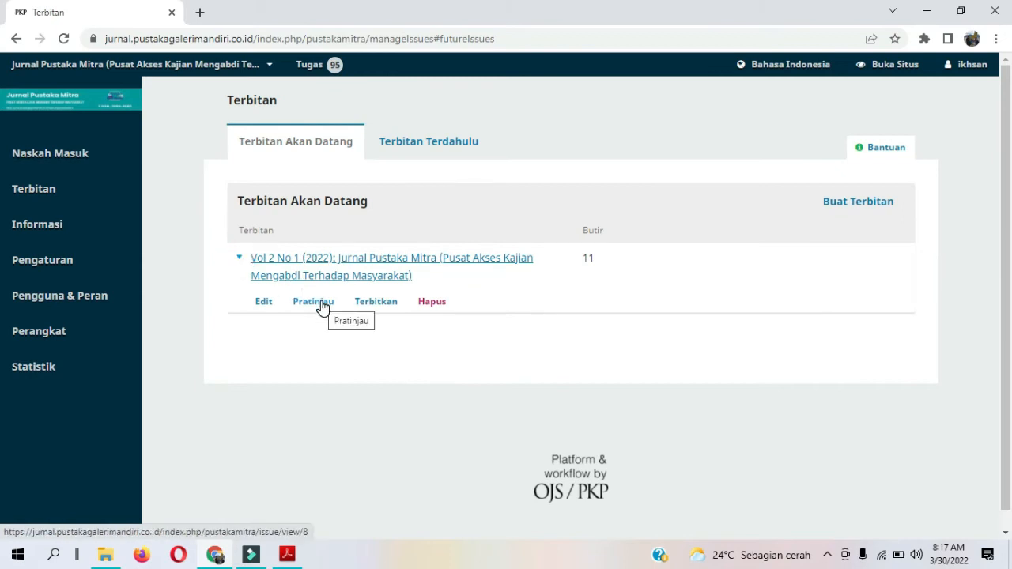
pyautogui.rightClick(322, 307)
pyautogui.click(338, 314)
pyautogui.click(217, 10)
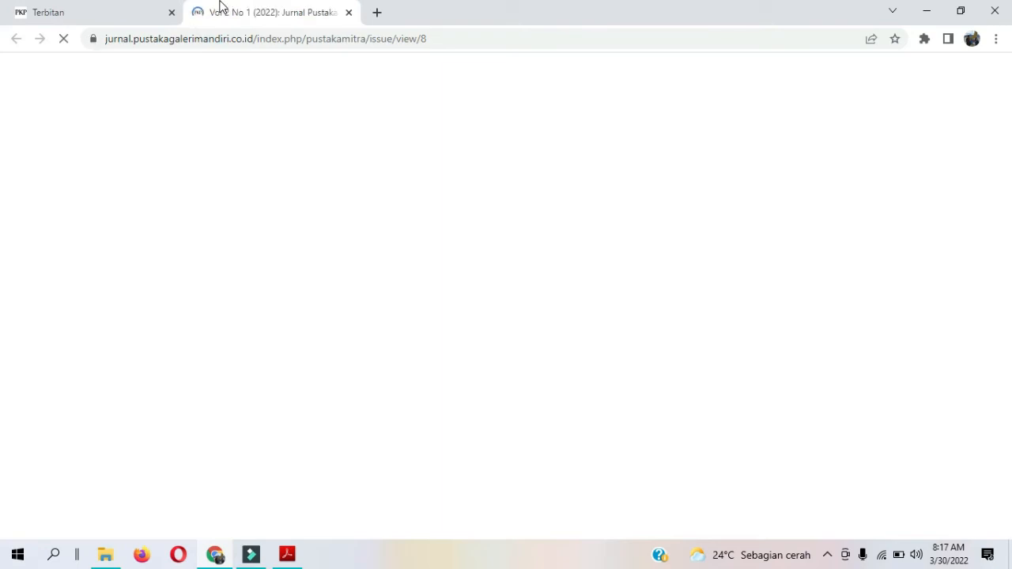
pyautogui.scroll(-5, 495, 251)
pyautogui.scroll(-1, 494, 251)
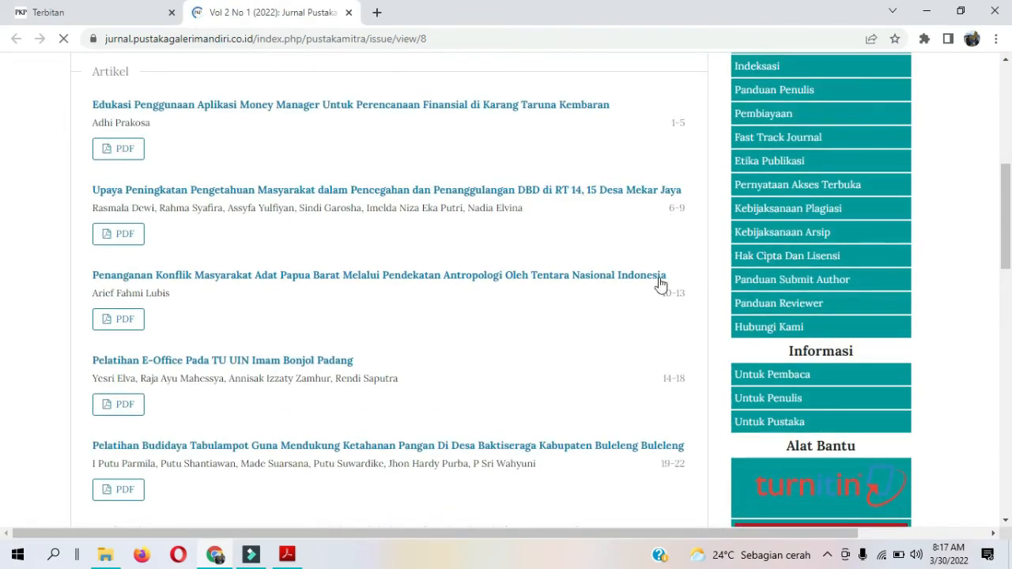
pyautogui.scroll(-2, 728, 349)
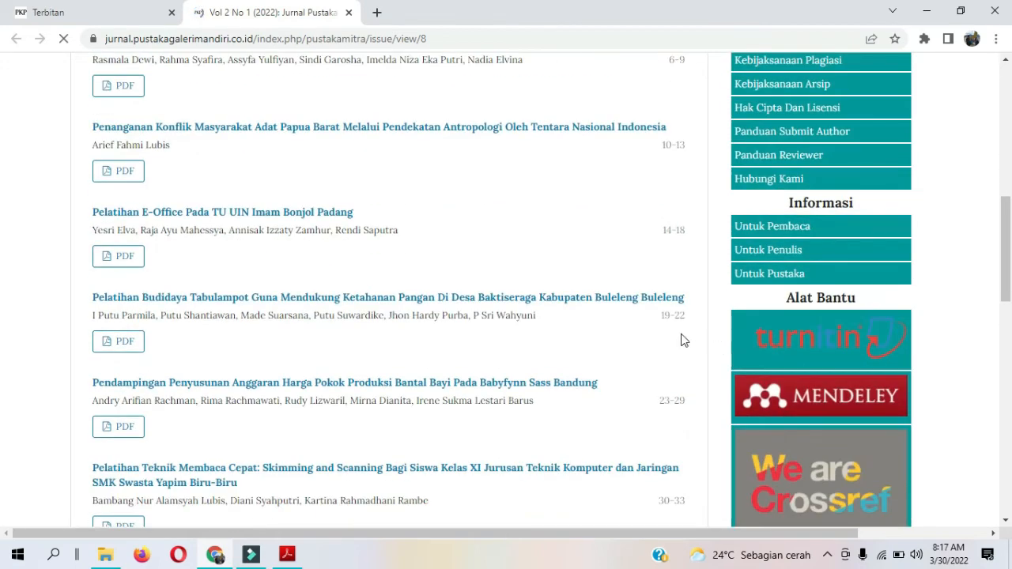
pyautogui.scroll(-2, 684, 340)
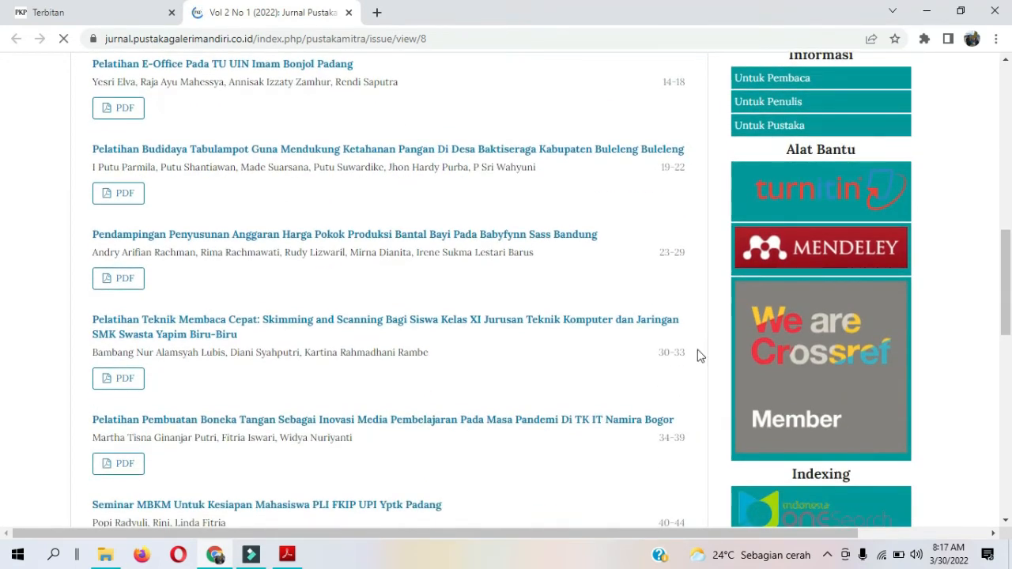
pyautogui.scroll(-2, 675, 348)
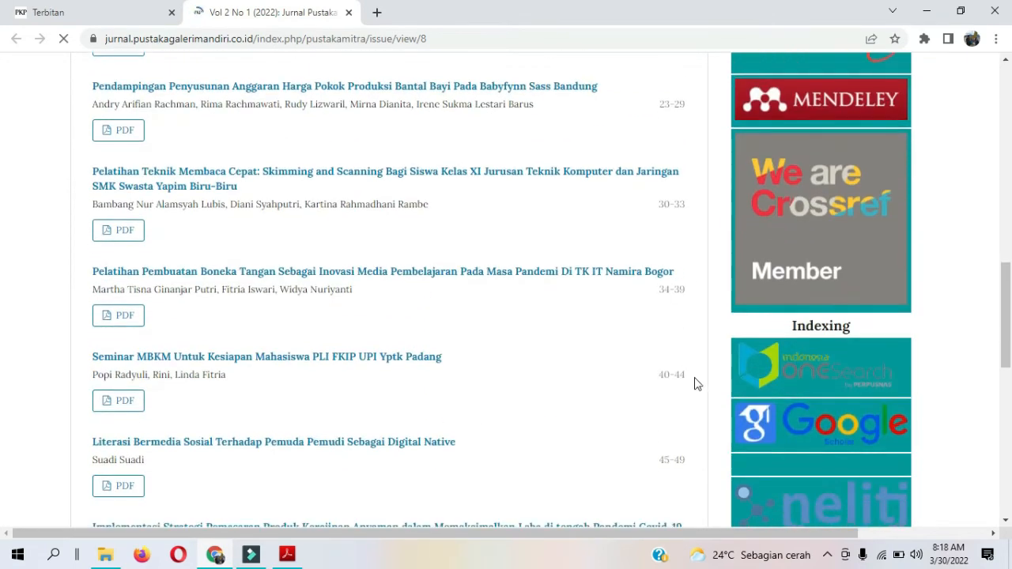
pyautogui.scroll(-1, 697, 382)
pyautogui.scroll(-2, 721, 357)
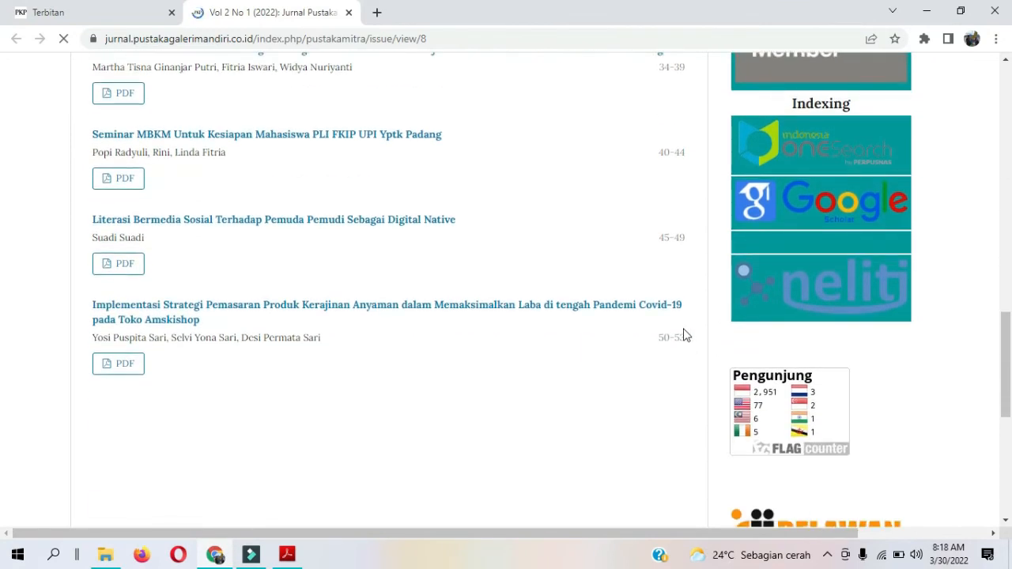
pyautogui.scroll(15, 663, 332)
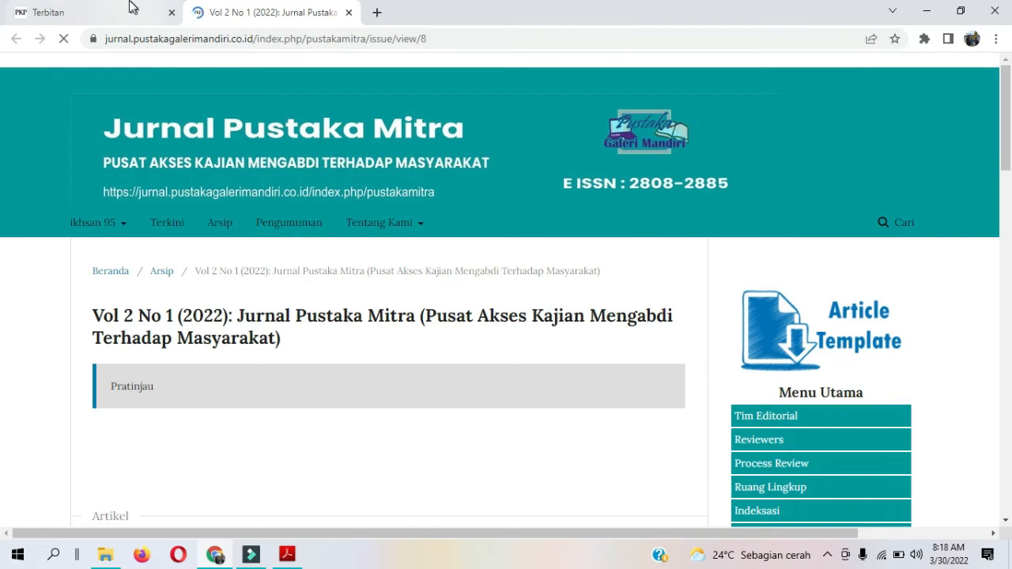
# Open the Vol 2 No 1 (2022) issue for editing and review its issue data, including the identification, description and cover image fields.
pyautogui.click(87, 12)
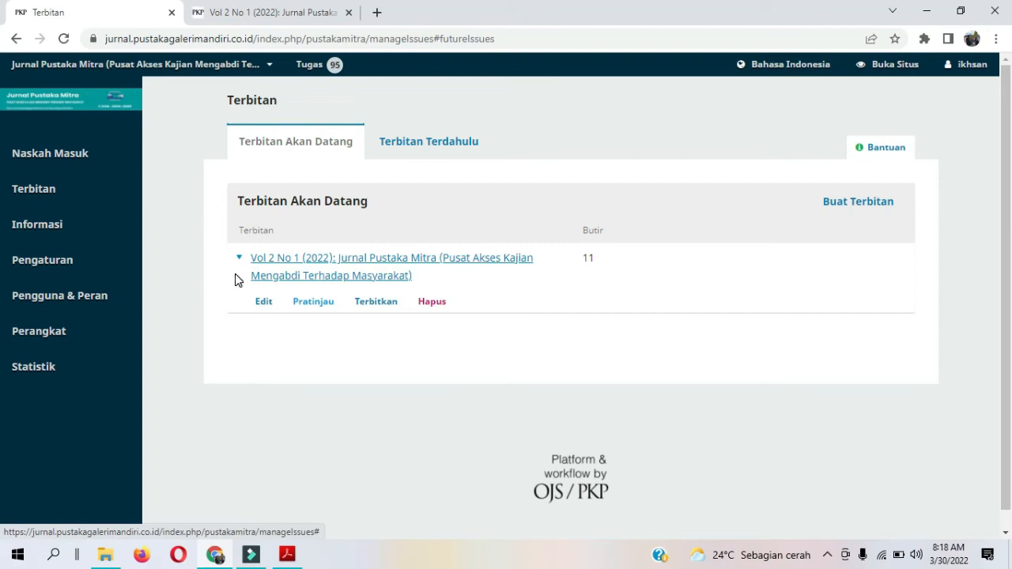
pyautogui.click(262, 305)
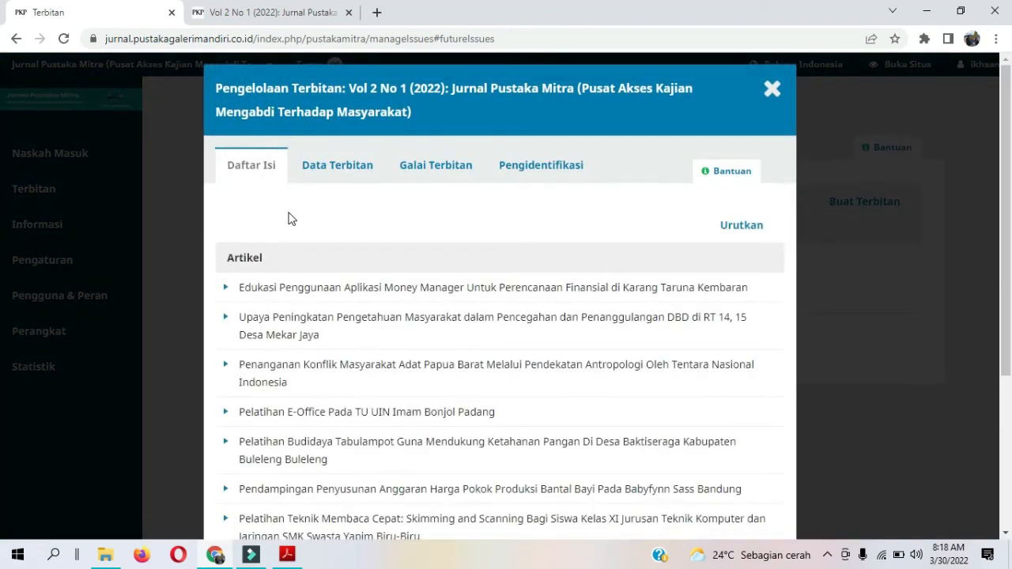
pyautogui.click(324, 171)
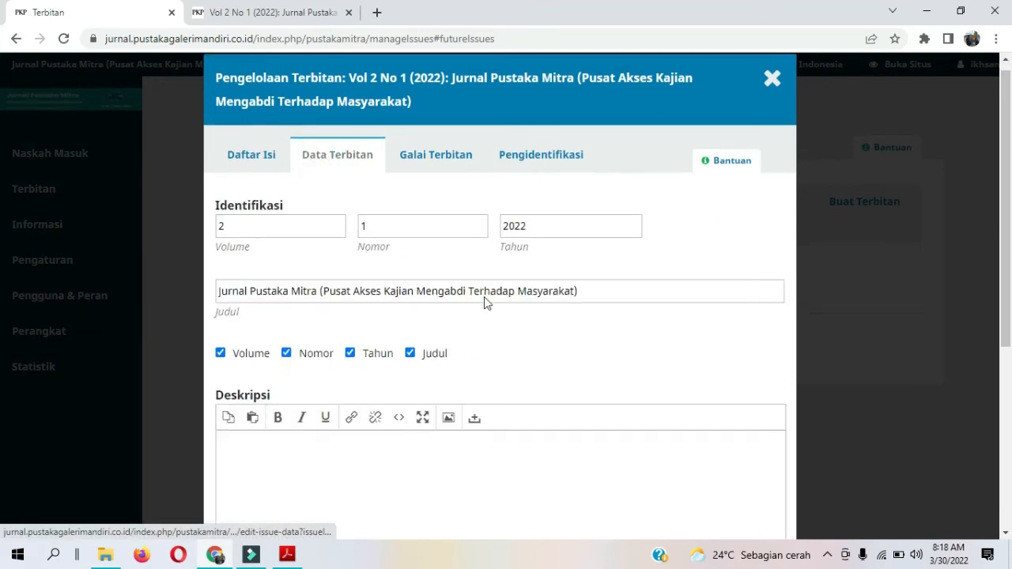
pyautogui.scroll(-3, 240, 256)
pyautogui.click(240, 256)
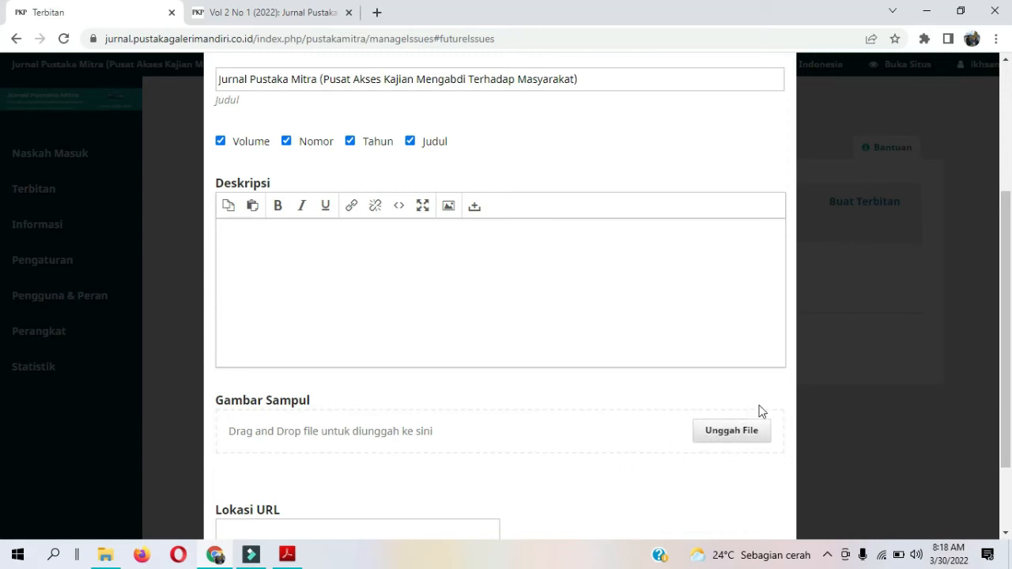
pyautogui.scroll(3, 457, 286)
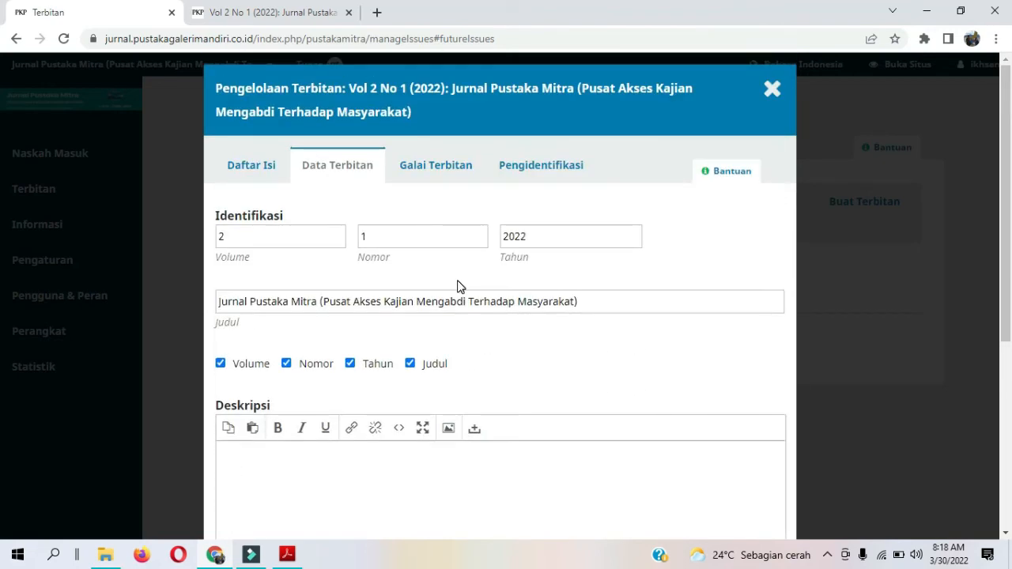
# Look at the issue galleys and the blank galley creation form, and close the form without saving.
pyautogui.click(450, 182)
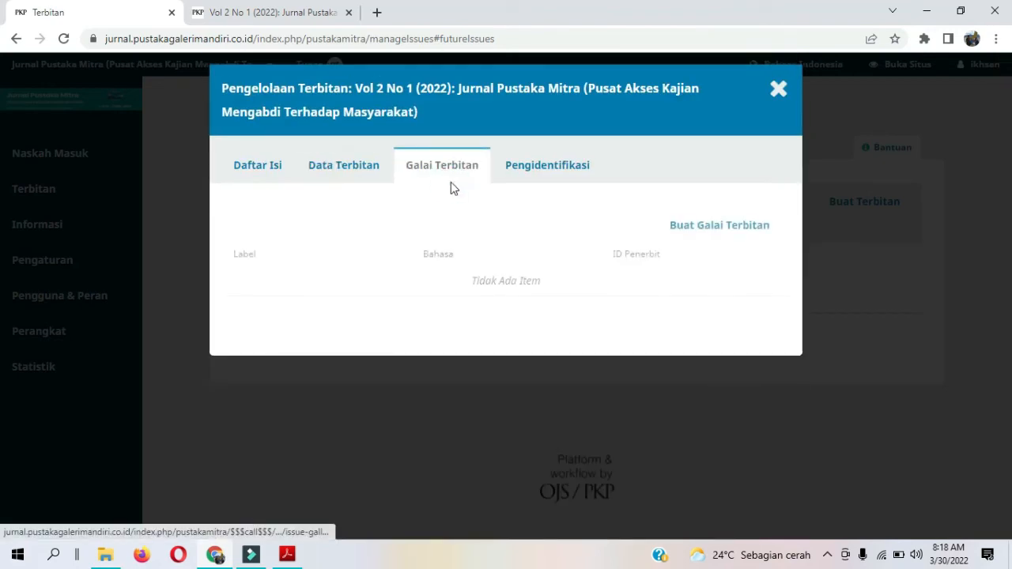
pyautogui.click(726, 229)
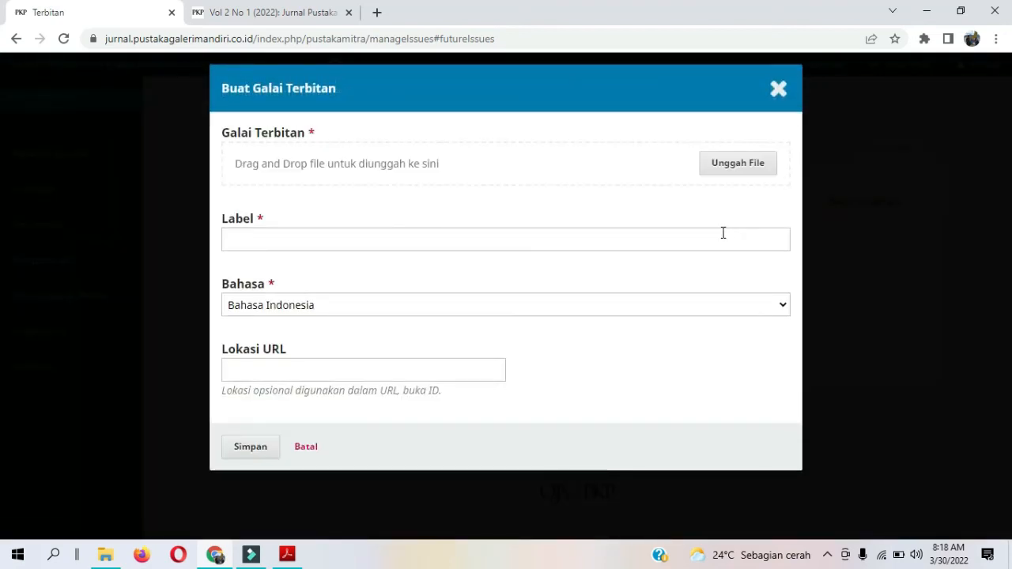
pyautogui.click(472, 247)
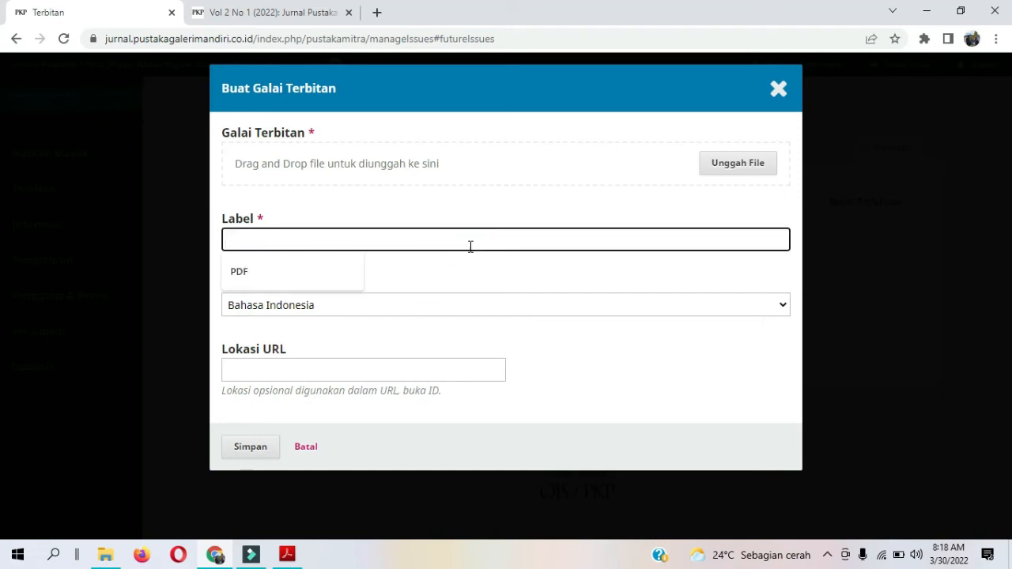
pyautogui.click(782, 87)
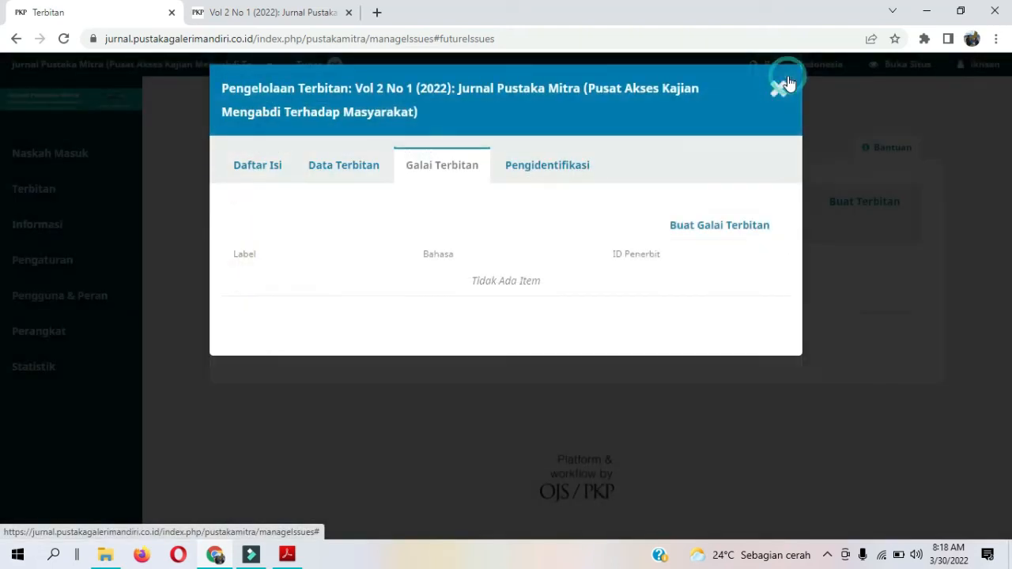
# Check the DOI assignment in the issue's identifiers and close the issue management window.
pyautogui.click(585, 166)
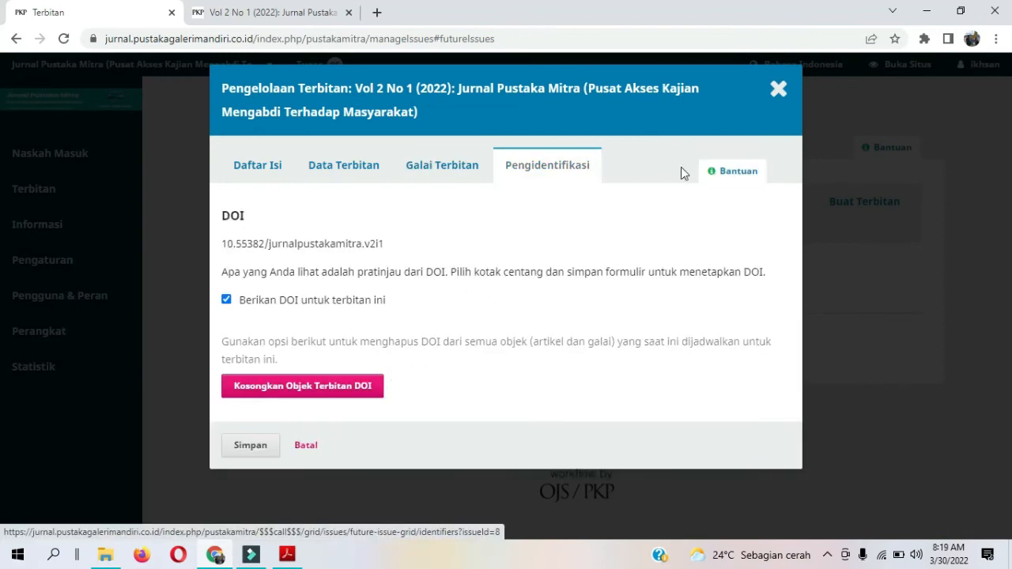
pyautogui.click(764, 103)
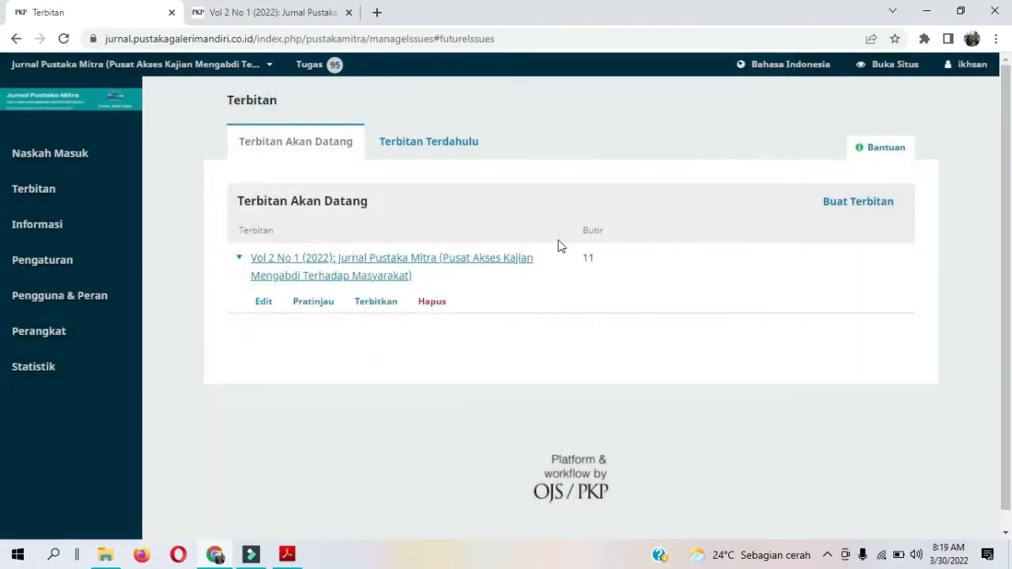
# Publish the Vol 2 No 1 (2022) issue with e-mail notification to all registered users and DOI 10.55382/jurnalpustakamitra.v2i1 assigned, closing the leftover issue preview.
pyautogui.click(374, 311)
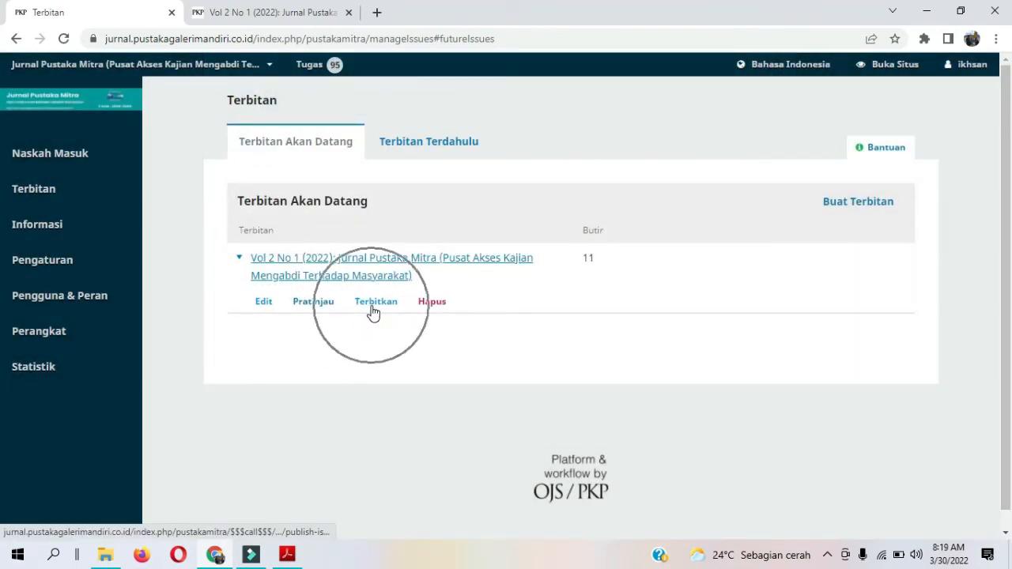
pyautogui.click(373, 311)
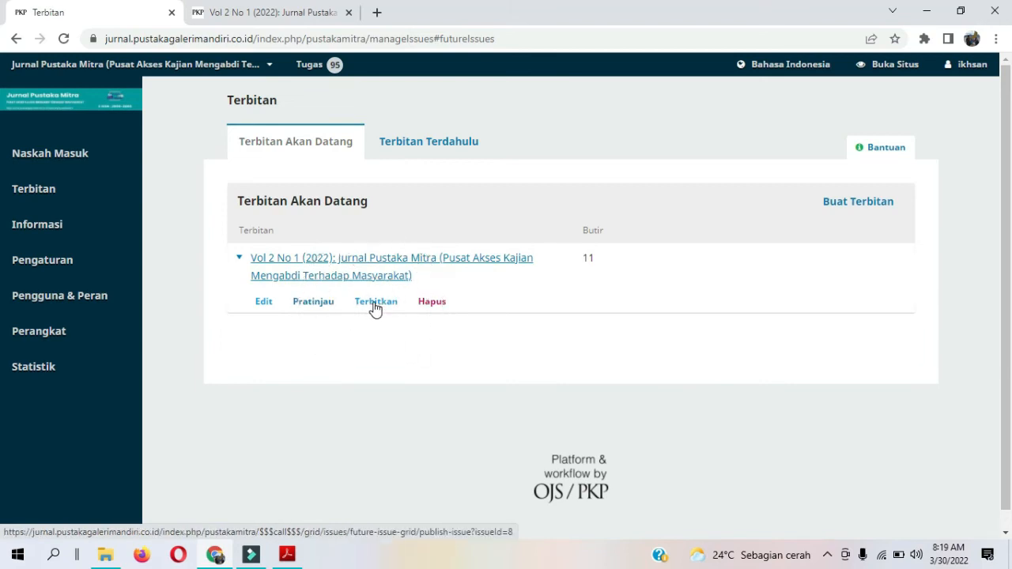
pyautogui.click(374, 311)
pyautogui.click(374, 307)
pyautogui.click(375, 307)
pyautogui.click(375, 307)
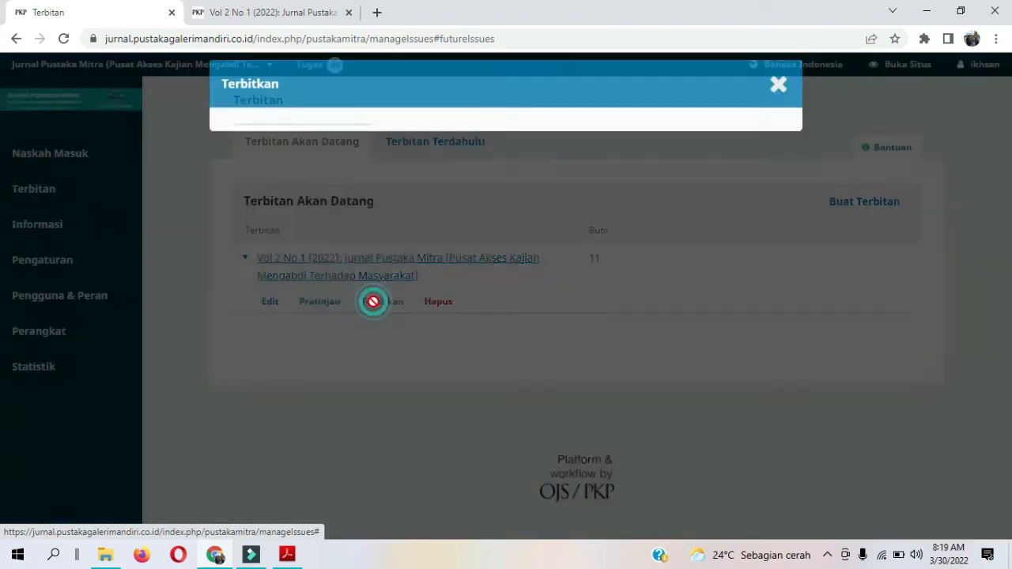
pyautogui.click(349, 12)
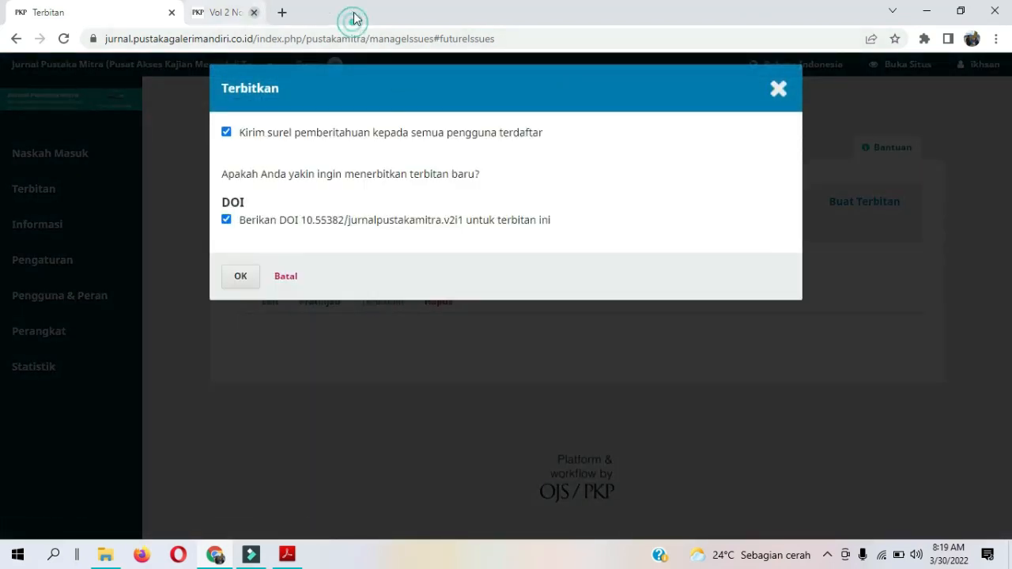
pyautogui.click(279, 234)
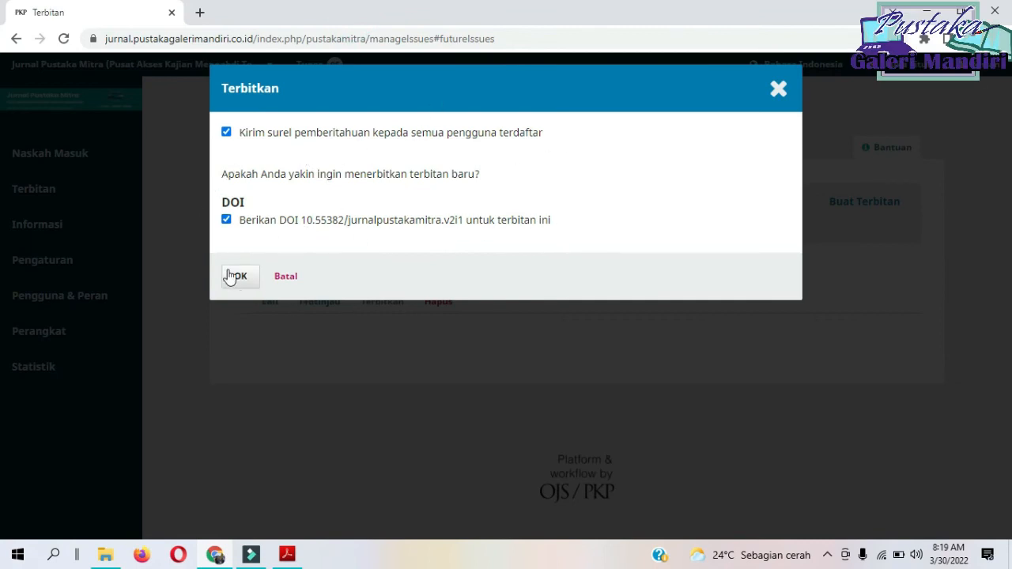
pyautogui.click(253, 142)
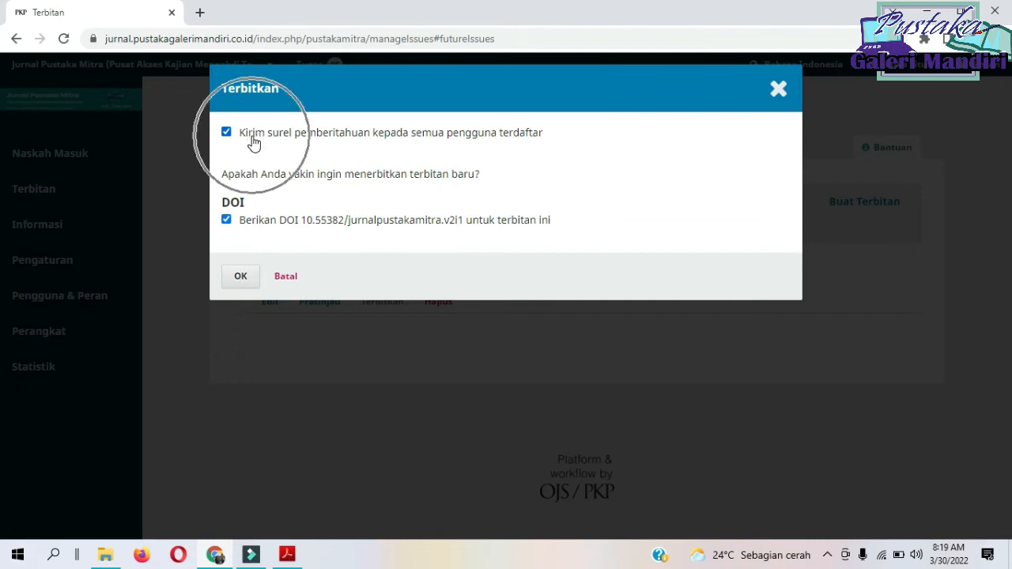
pyautogui.click(471, 146)
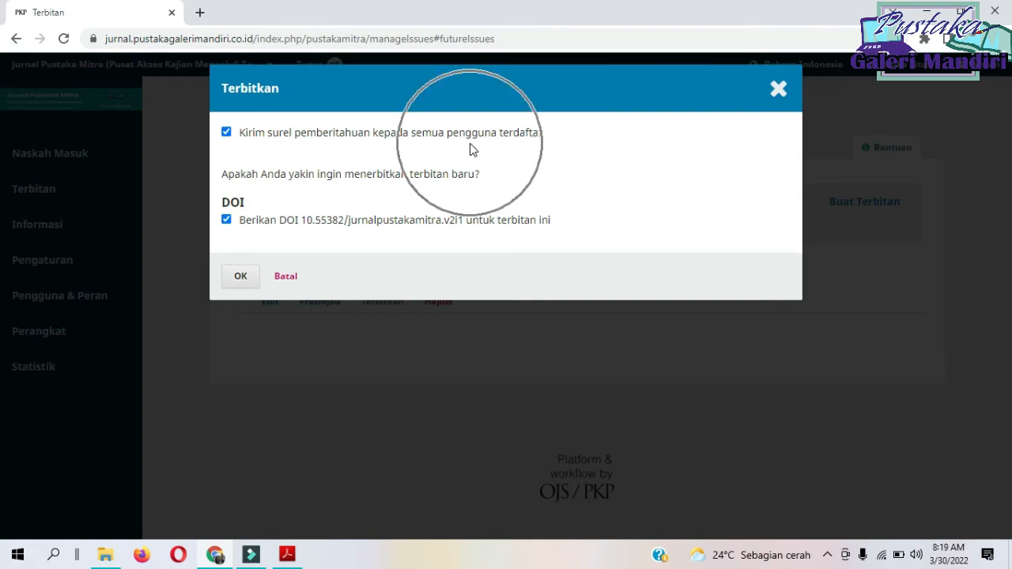
pyautogui.click(237, 278)
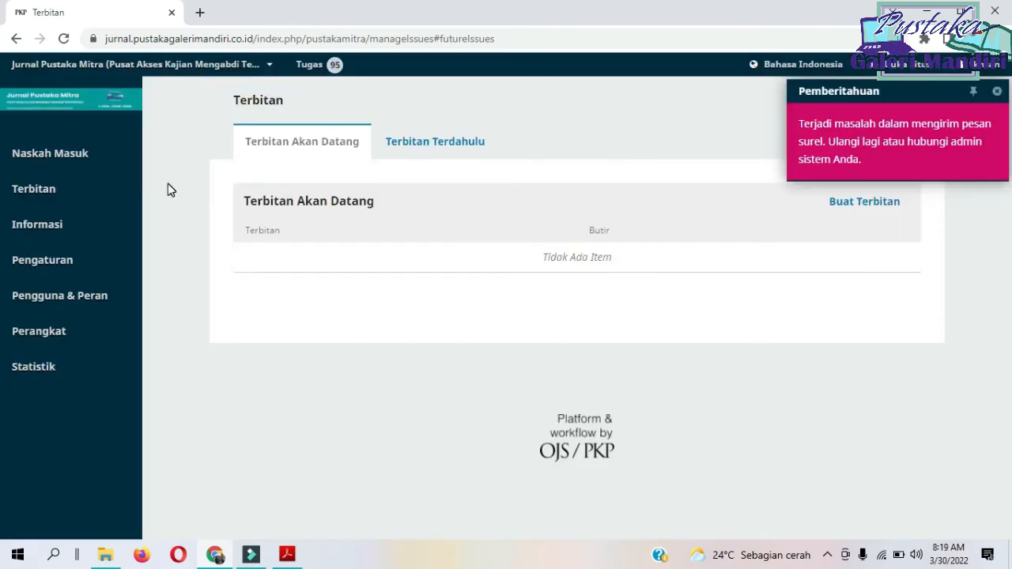
# Open the public journal site in a new browser tab and switch to it.
pyautogui.press('ctrl')
pyautogui.press('ctrl')
pyautogui.press('ctrl')
pyautogui.rightClick(897, 69)
pyautogui.click(901, 80)
pyautogui.click(315, 21)
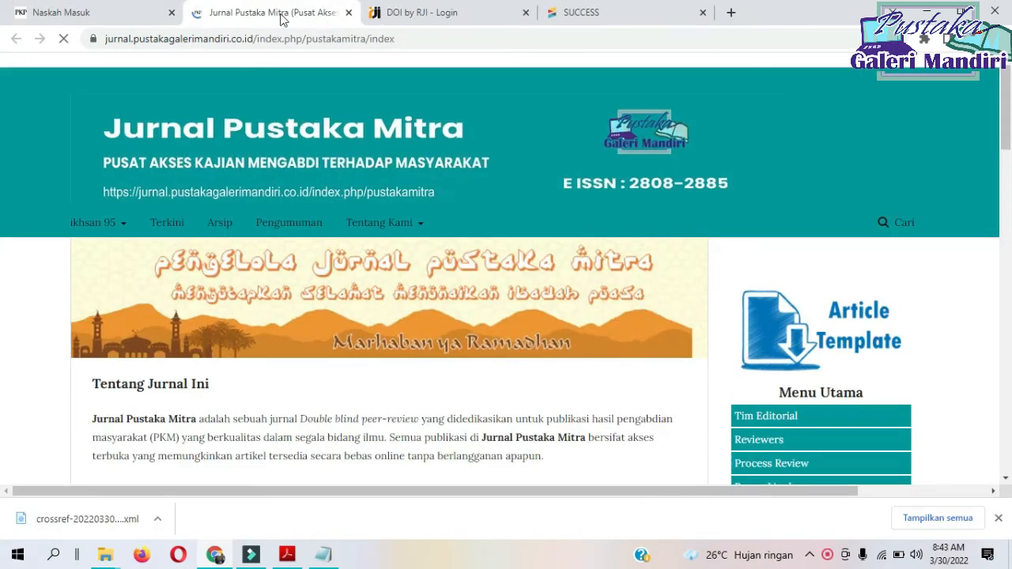
# Examine the current issue section on the journal's home page, including its publication date and the articles' page order.
pyautogui.scroll(-3, 408, 208)
pyautogui.scroll(-4, 178, 294)
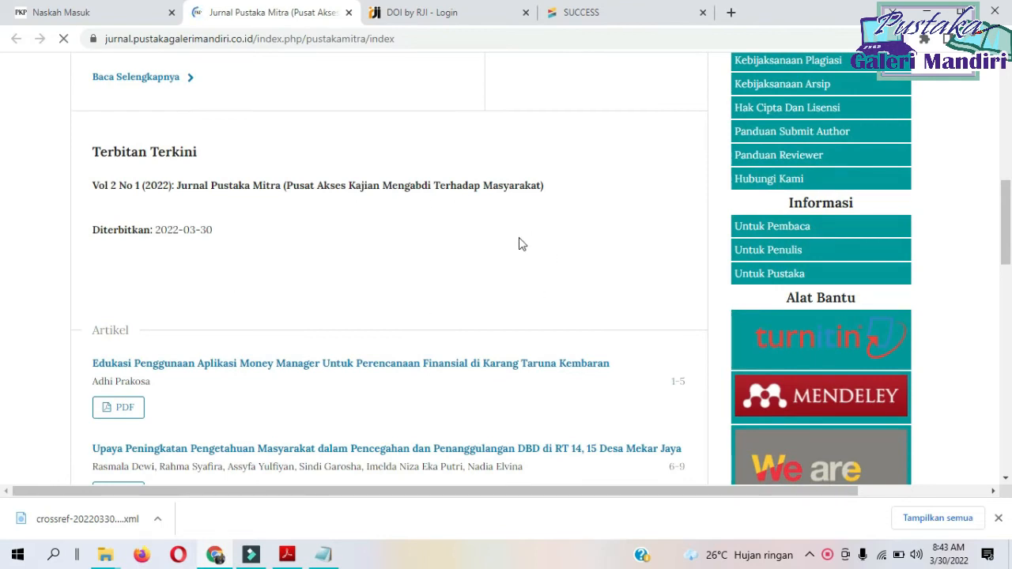
pyautogui.scroll(-3, 199, 180)
pyautogui.scroll(5, 200, 255)
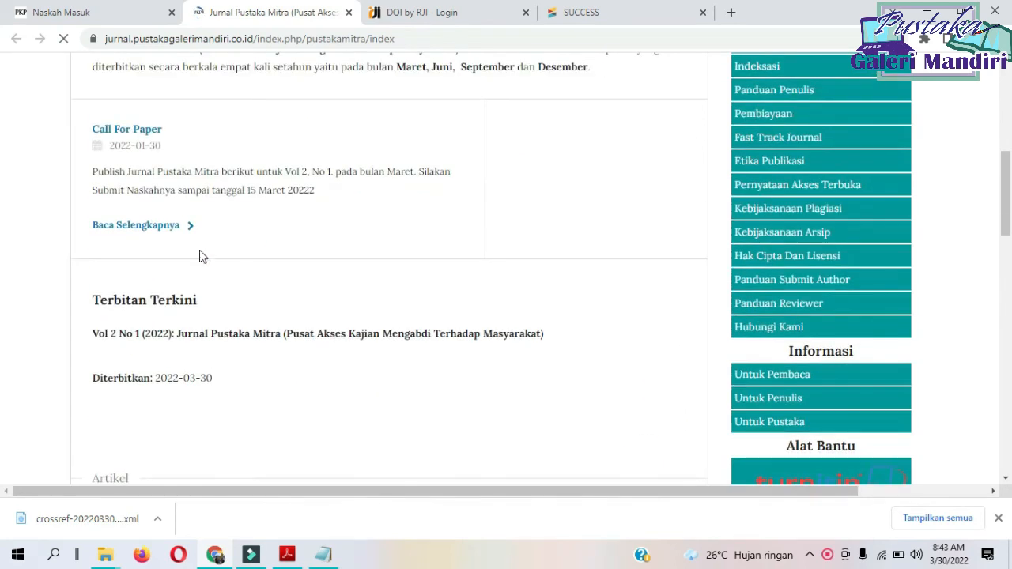
pyautogui.scroll(-10, 180, 334)
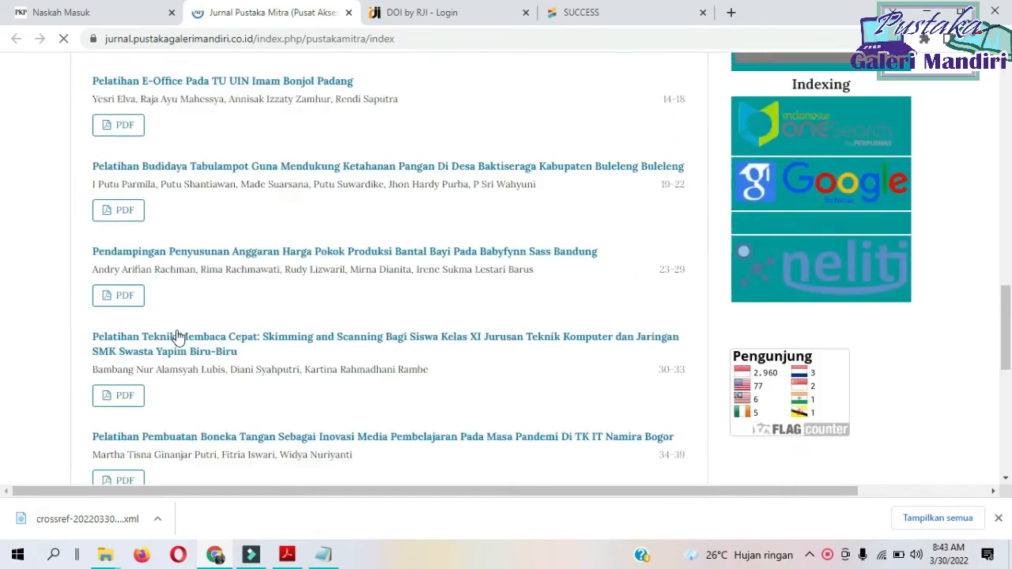
pyautogui.scroll(3, 180, 332)
pyautogui.scroll(10, 182, 329)
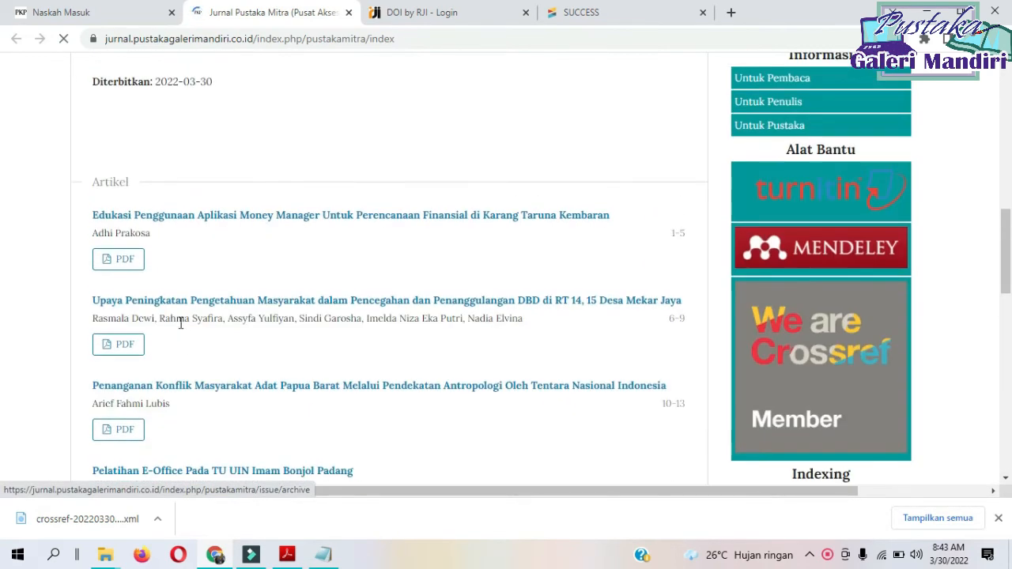
pyautogui.scroll(2, 269, 203)
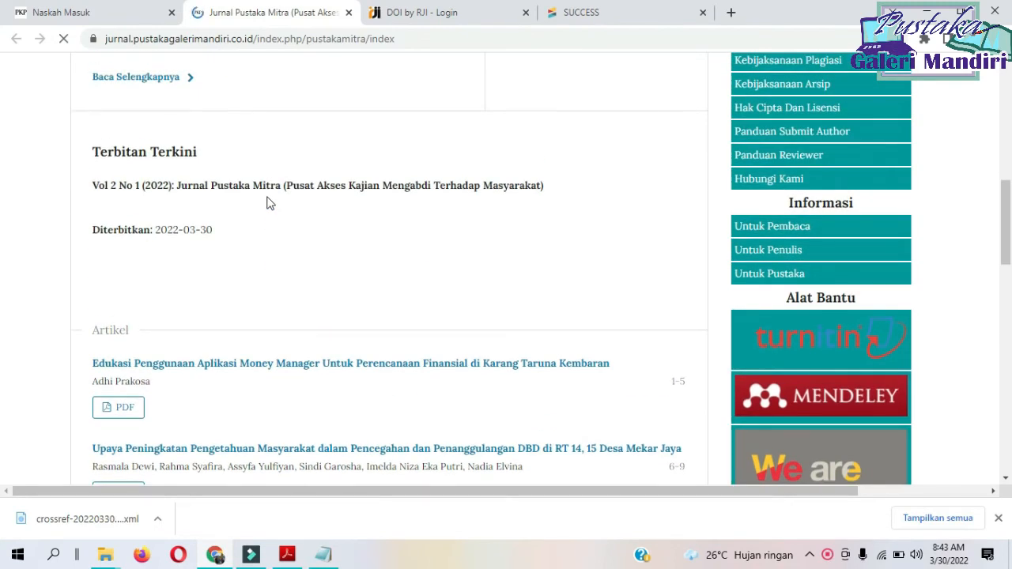
# Open the Money Manager article on pages 1-5, test its DOI link in a new tab, and return to the journal home page.
pyautogui.click(287, 365)
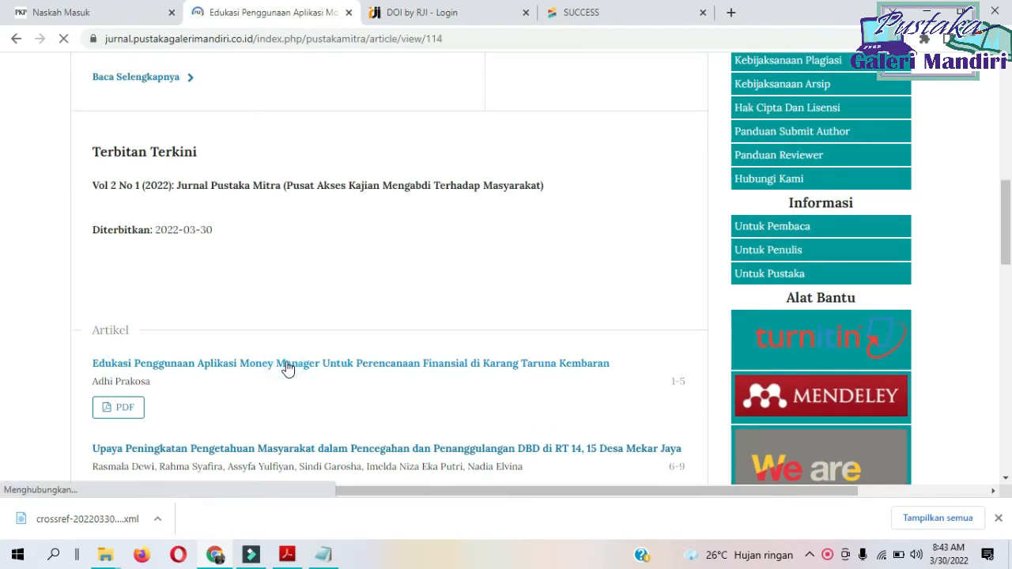
pyautogui.scroll(-2, 308, 352)
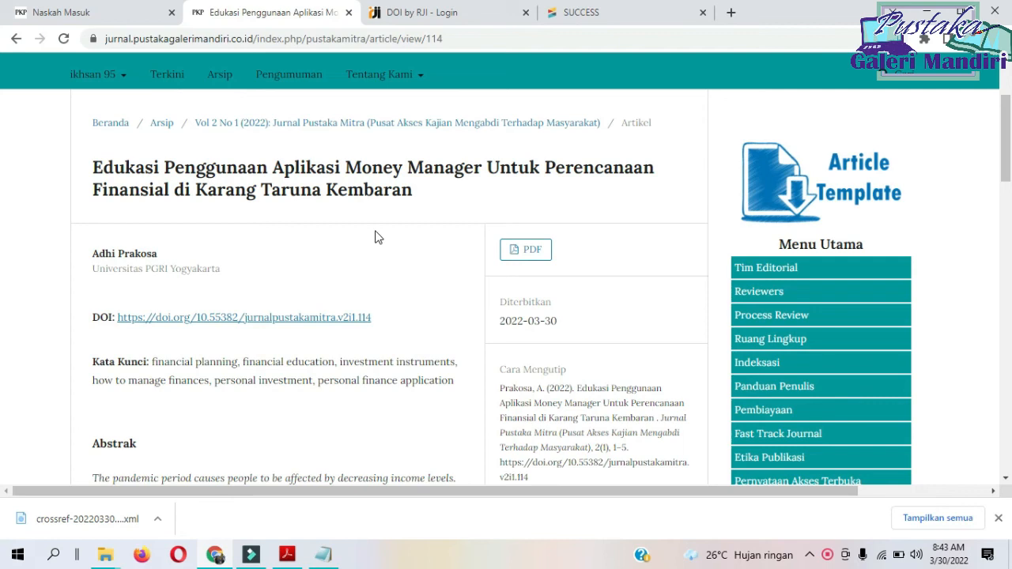
pyautogui.rightClick(300, 322)
pyautogui.click(334, 335)
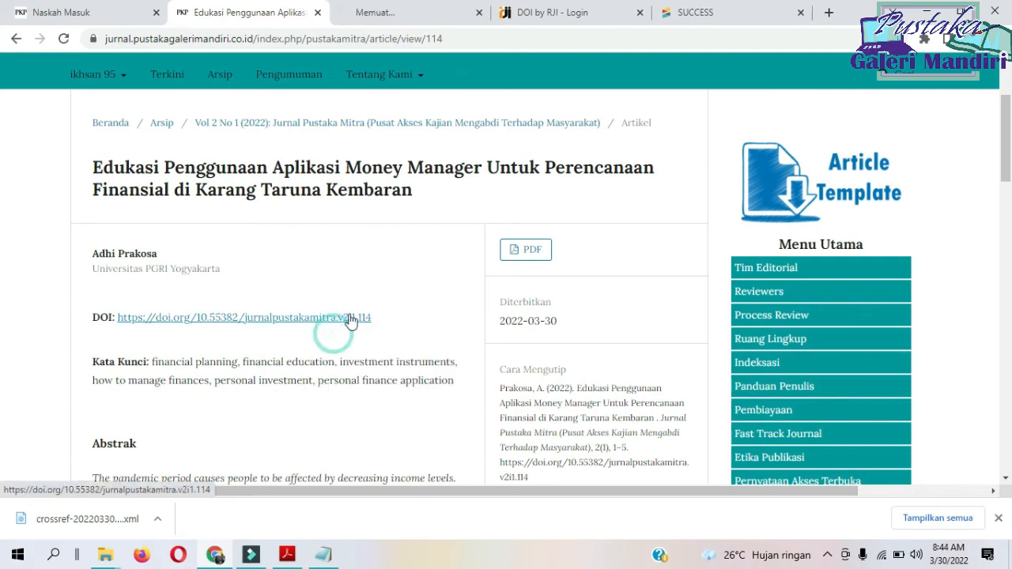
pyautogui.click(406, 14)
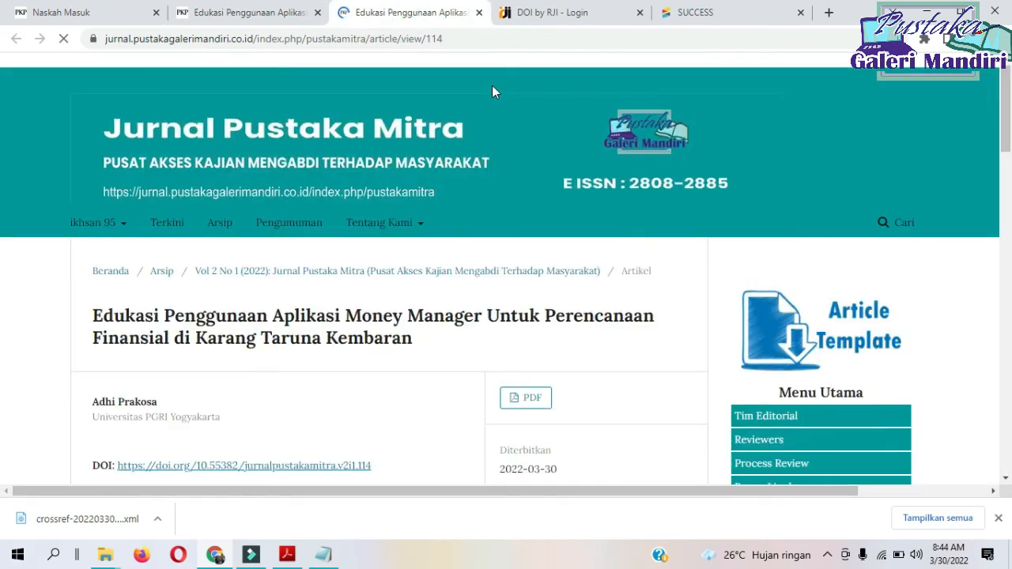
pyautogui.click(238, 12)
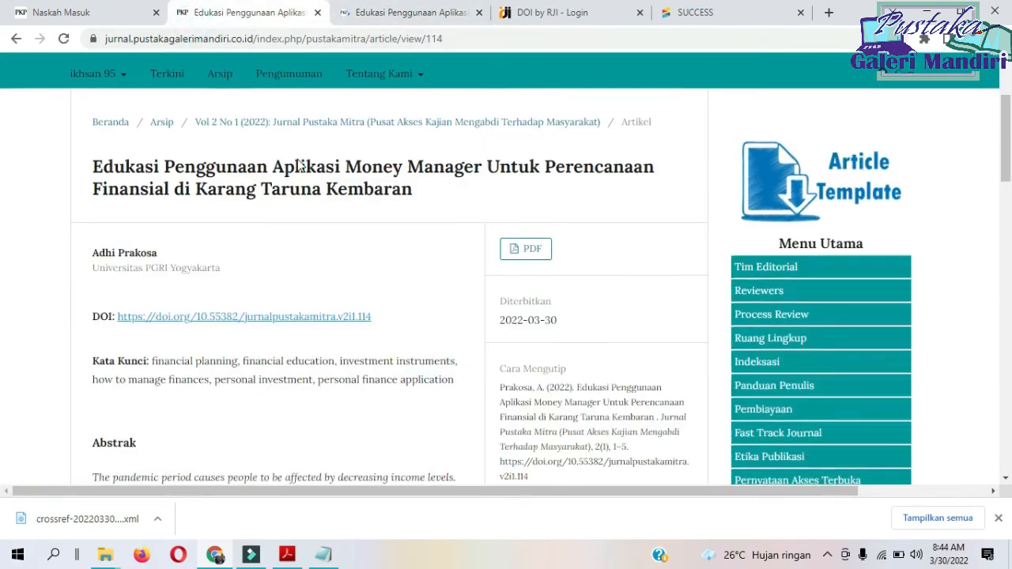
pyautogui.scroll(-6, 301, 166)
pyautogui.click(13, 42)
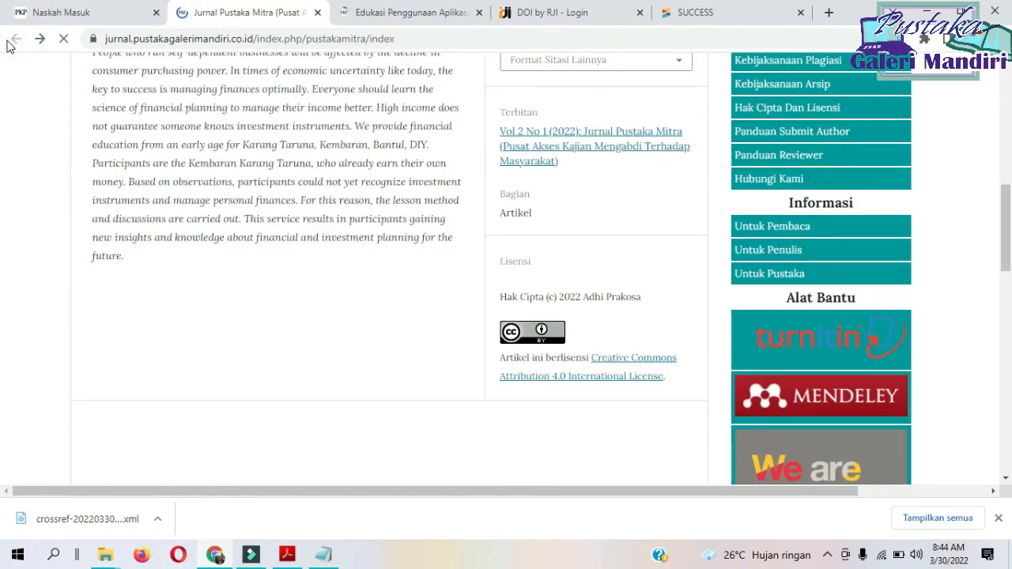
# Test the DOI link of the DBD prevention article on pages 6-9, close both DOI test tabs and return to the journal home page.
pyautogui.scroll(-5, 273, 279)
pyautogui.scroll(3, 242, 170)
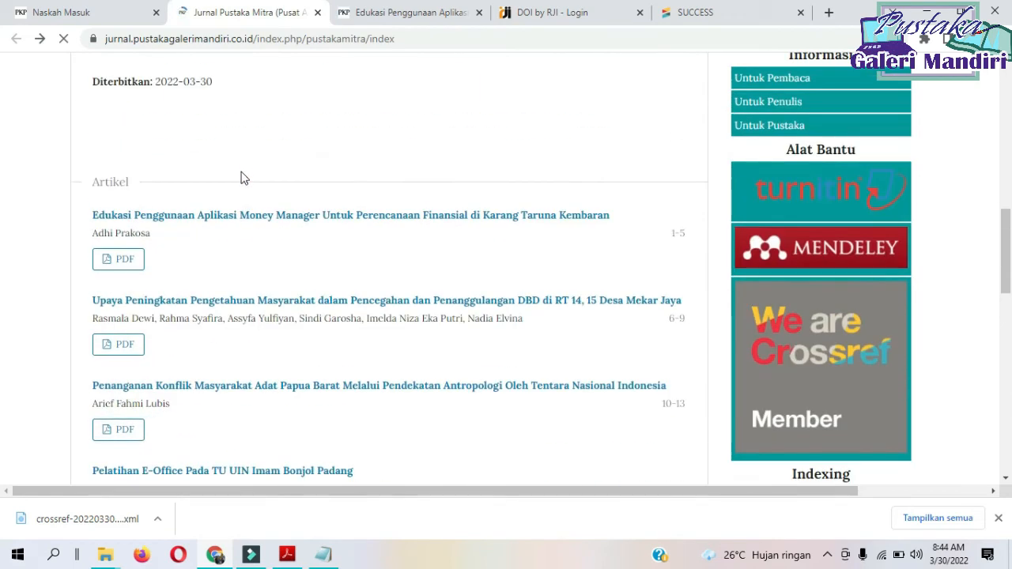
pyautogui.click(247, 302)
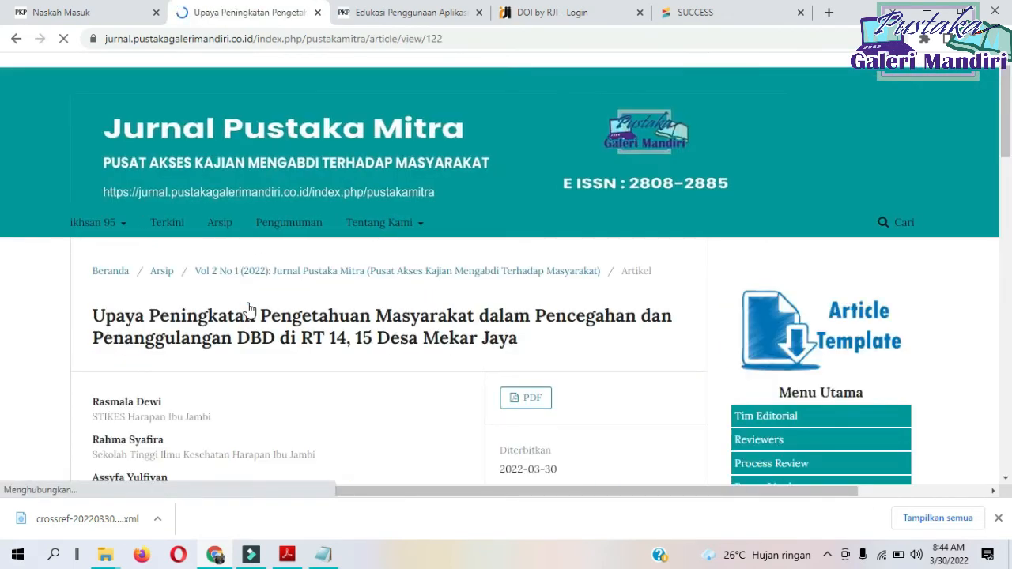
pyautogui.scroll(-5, 247, 308)
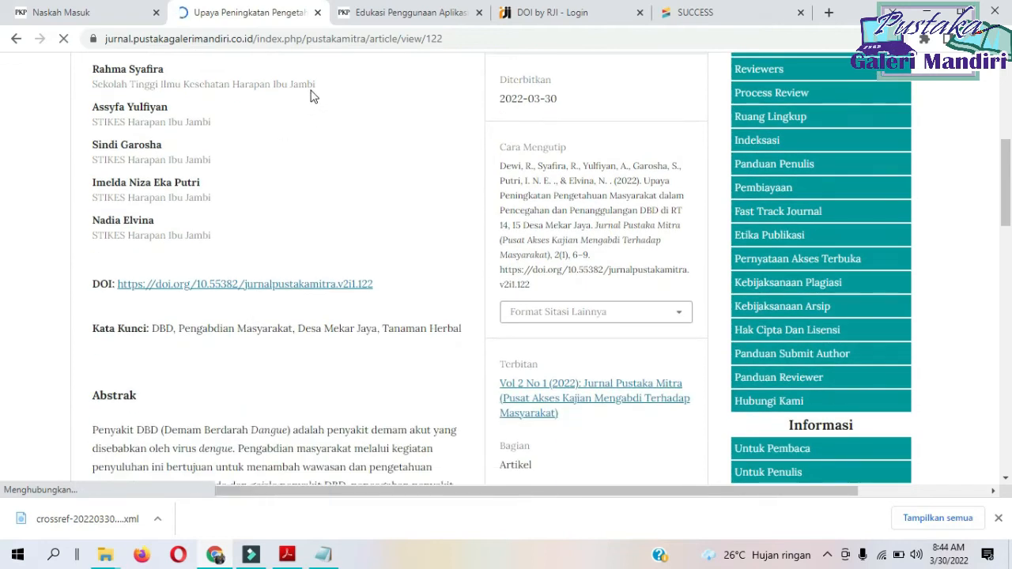
pyautogui.rightClick(316, 286)
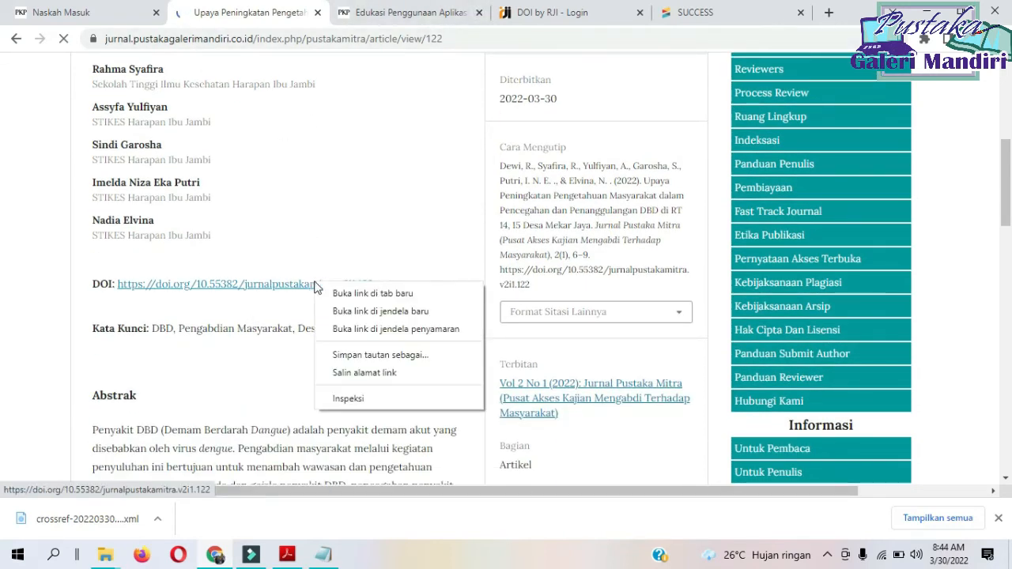
pyautogui.click(340, 292)
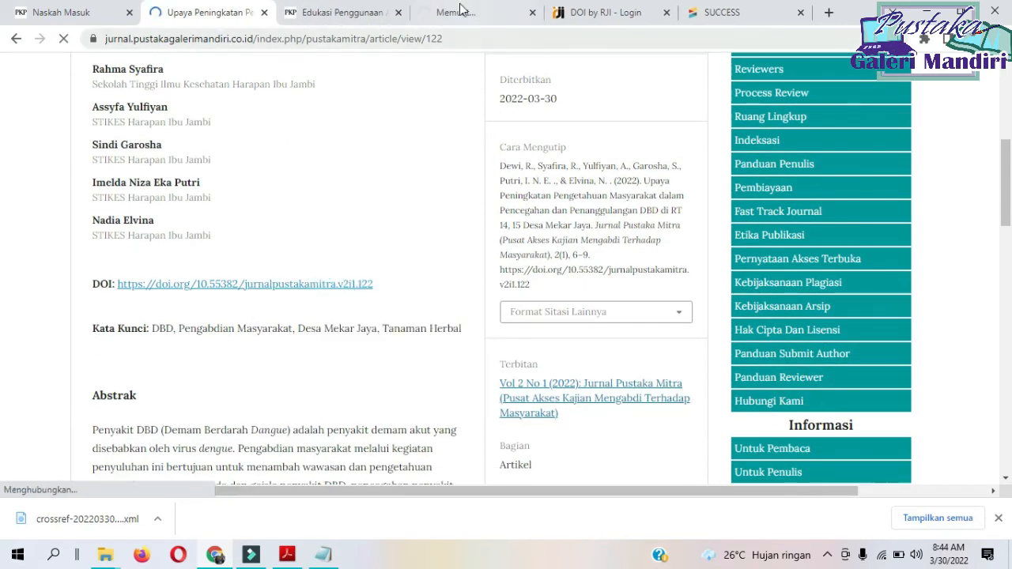
pyautogui.click(461, 10)
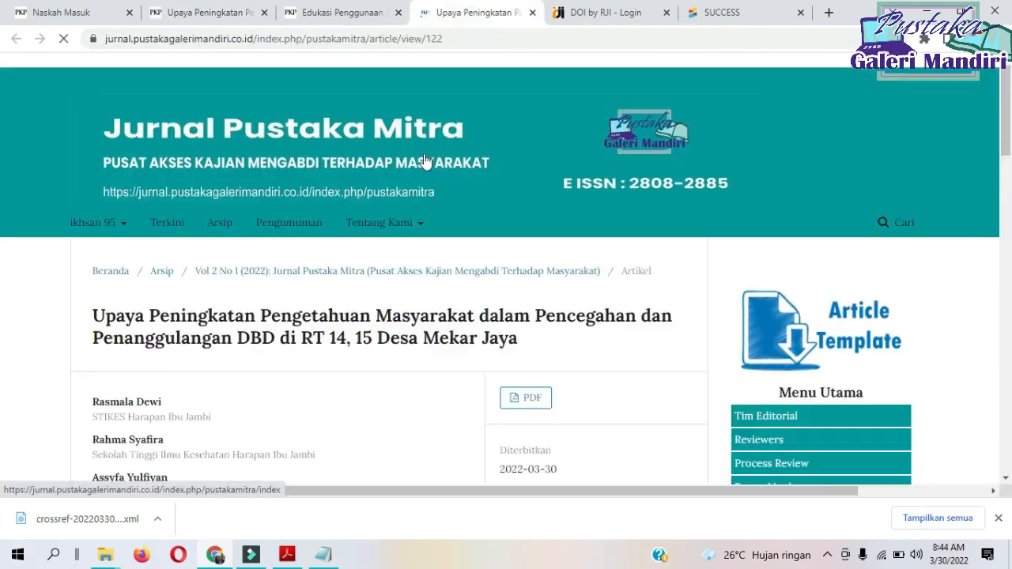
pyautogui.scroll(-4, 459, 232)
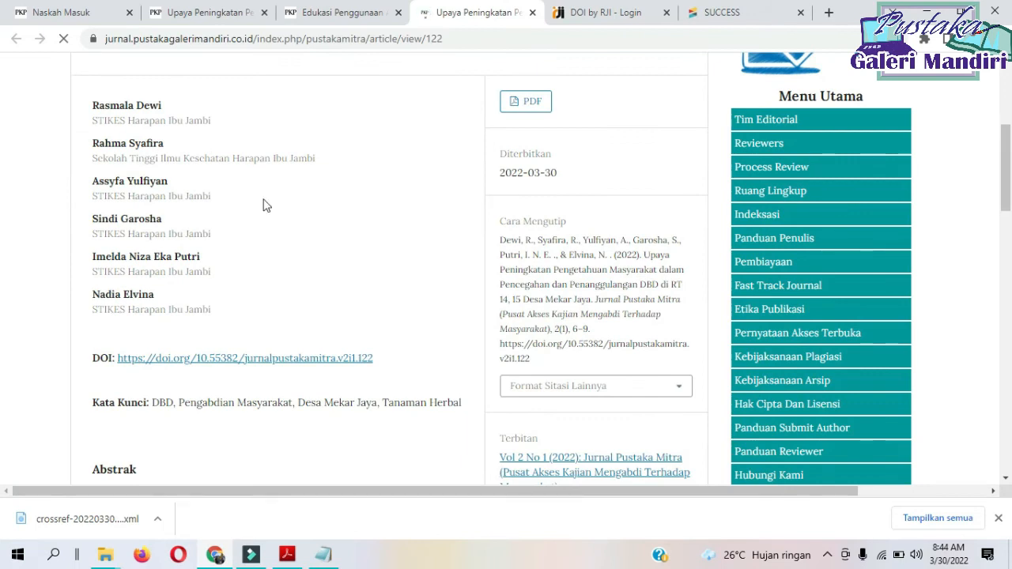
pyautogui.click(398, 12)
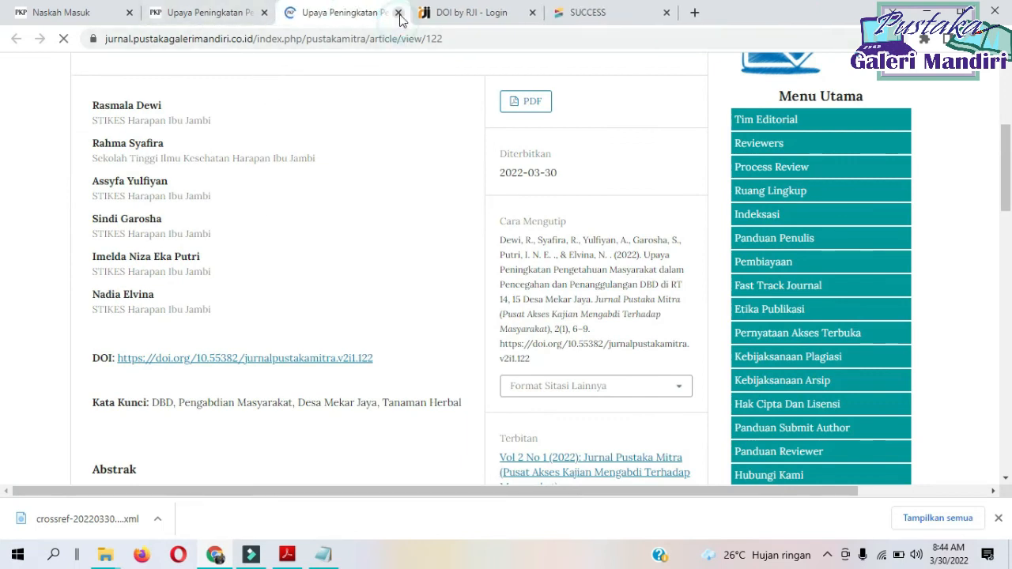
pyautogui.click(397, 13)
pyautogui.click(17, 38)
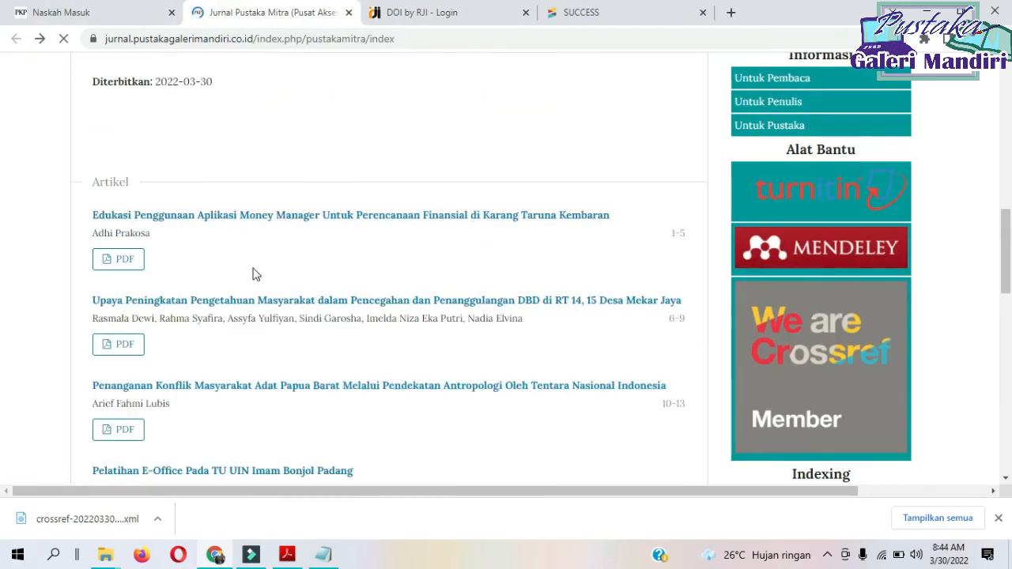
# Open the Papua Barat conflict article on pages 10-13, test its DOI link in a new tab, and close that tab.
pyautogui.scroll(-6, 255, 269)
pyautogui.scroll(6, 256, 269)
pyautogui.scroll(-2, 261, 267)
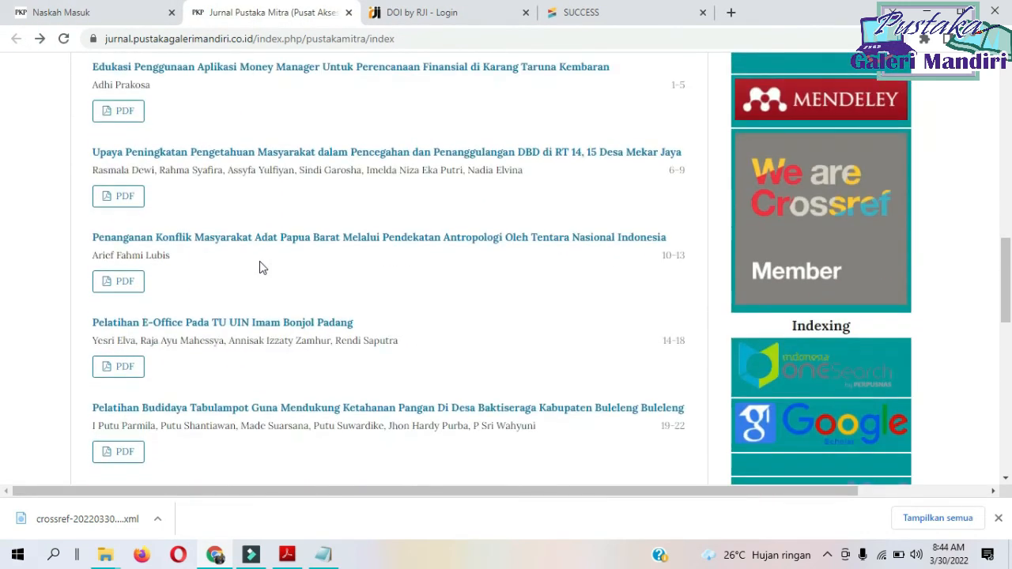
pyautogui.click(260, 239)
pyautogui.scroll(-5, 255, 234)
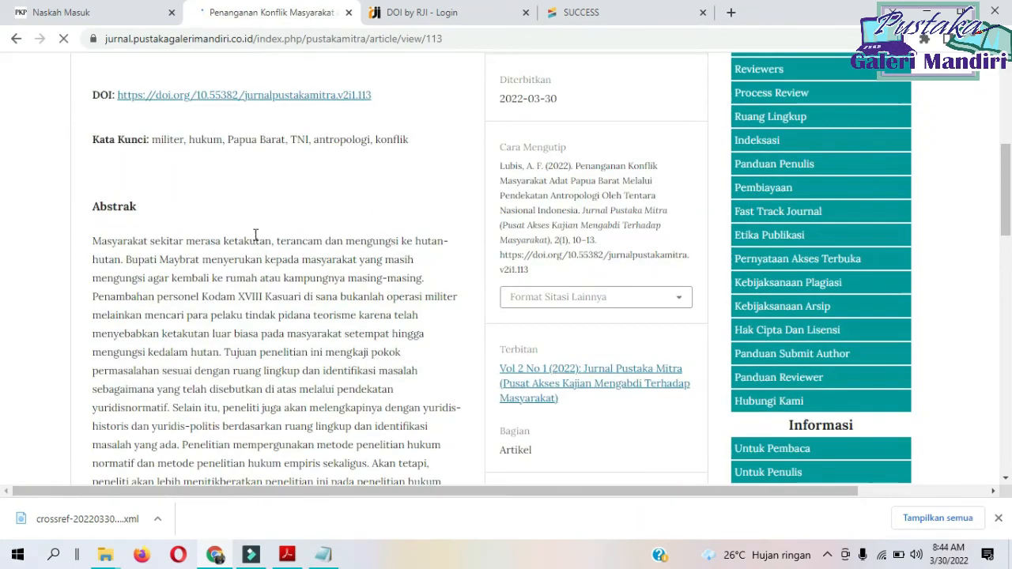
pyautogui.rightClick(310, 105)
pyautogui.click(362, 110)
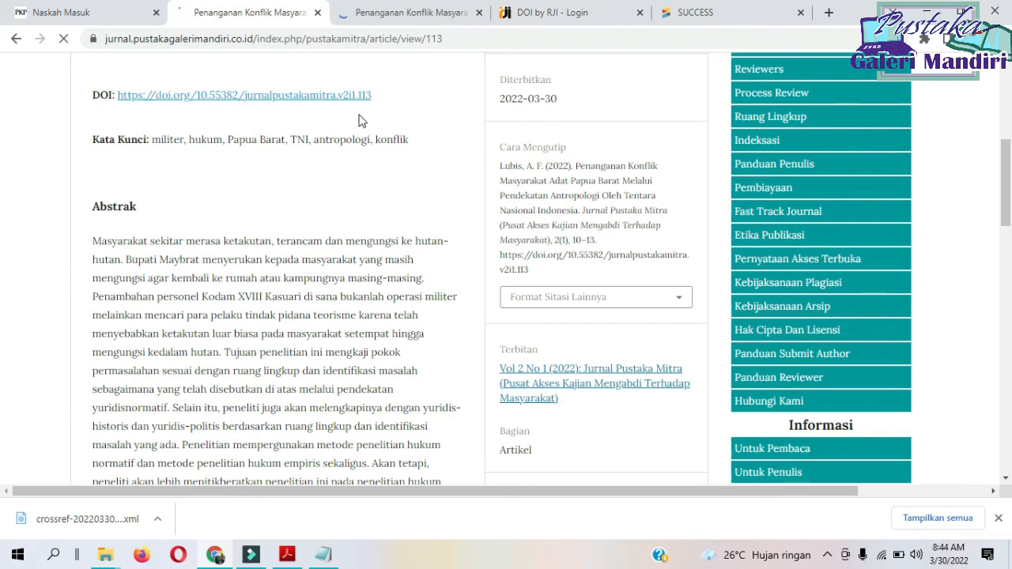
pyautogui.click(380, 6)
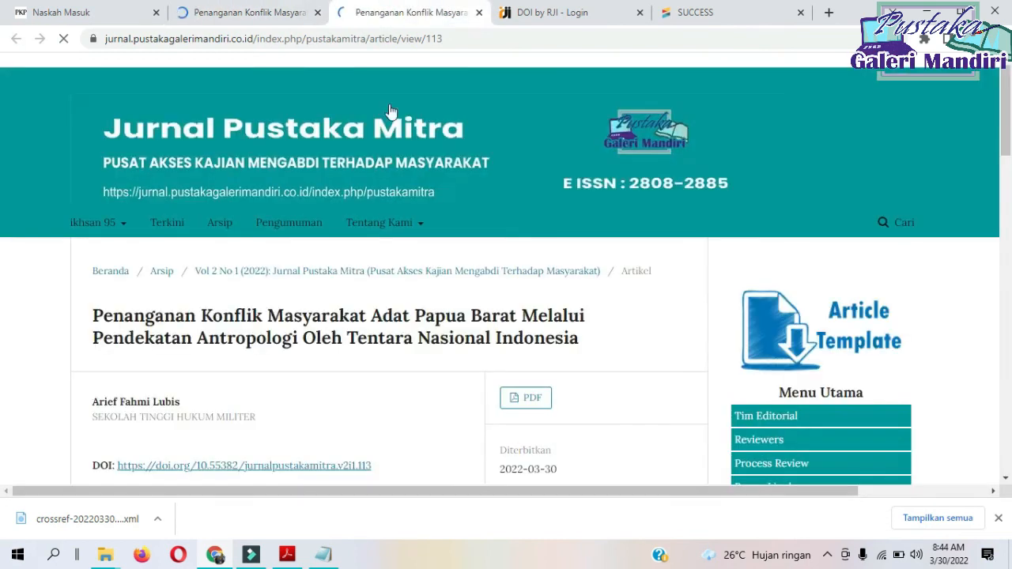
pyautogui.click(479, 12)
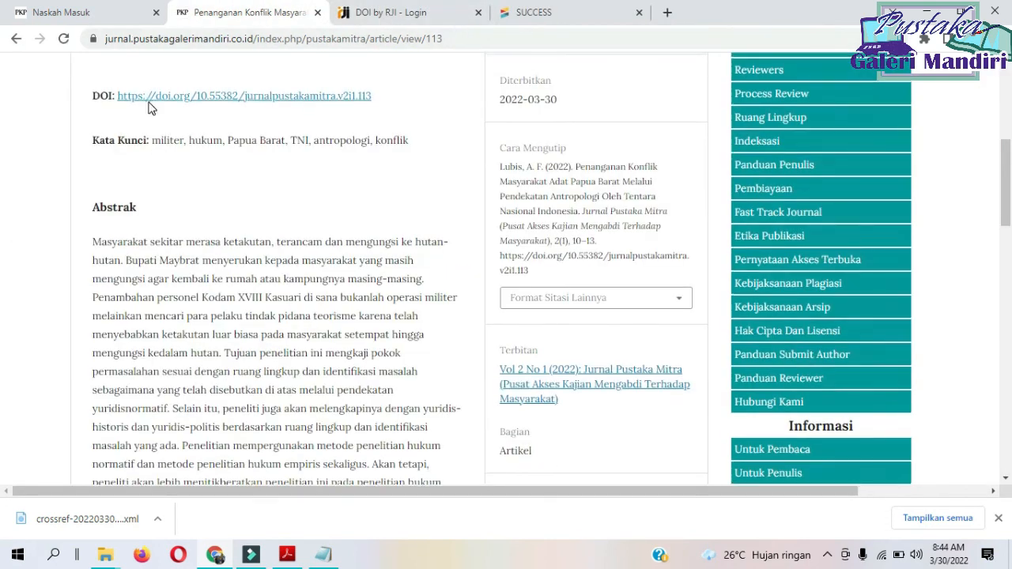
pyautogui.scroll(5, 146, 103)
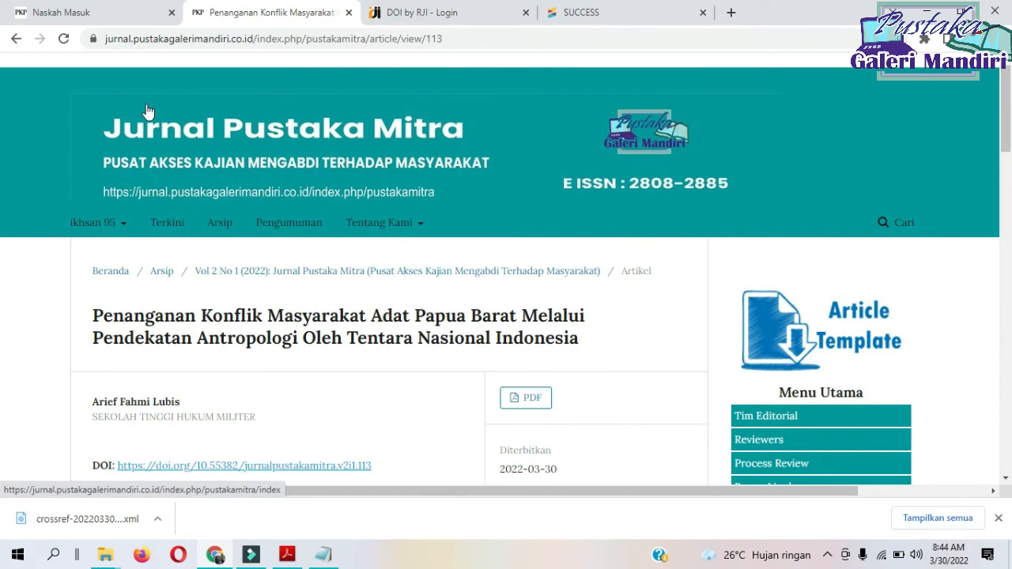
# Open the Vol 2 No 1 (2022) issue page from the journal's archive.
pyautogui.click(155, 272)
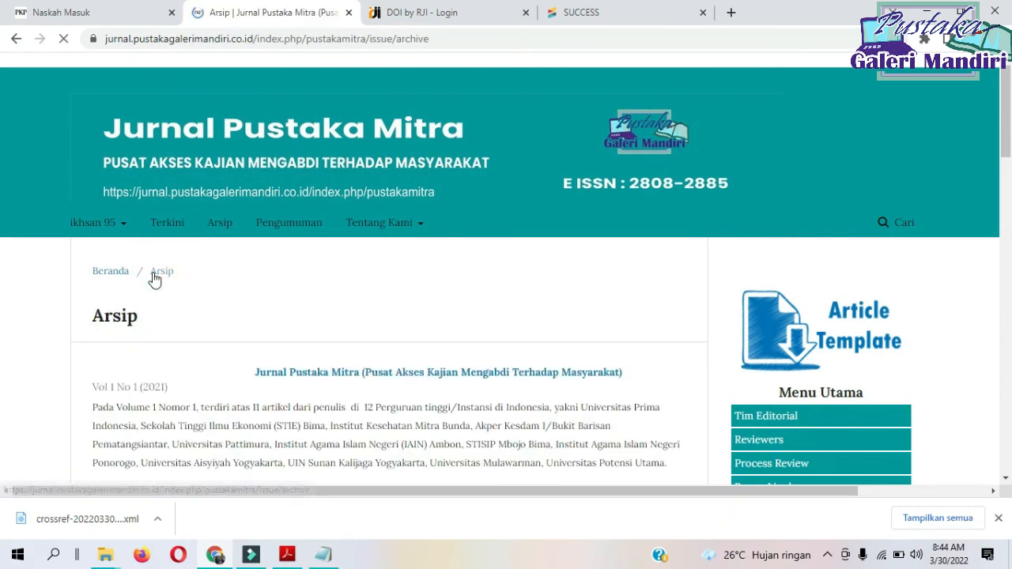
pyautogui.scroll(-5, 155, 279)
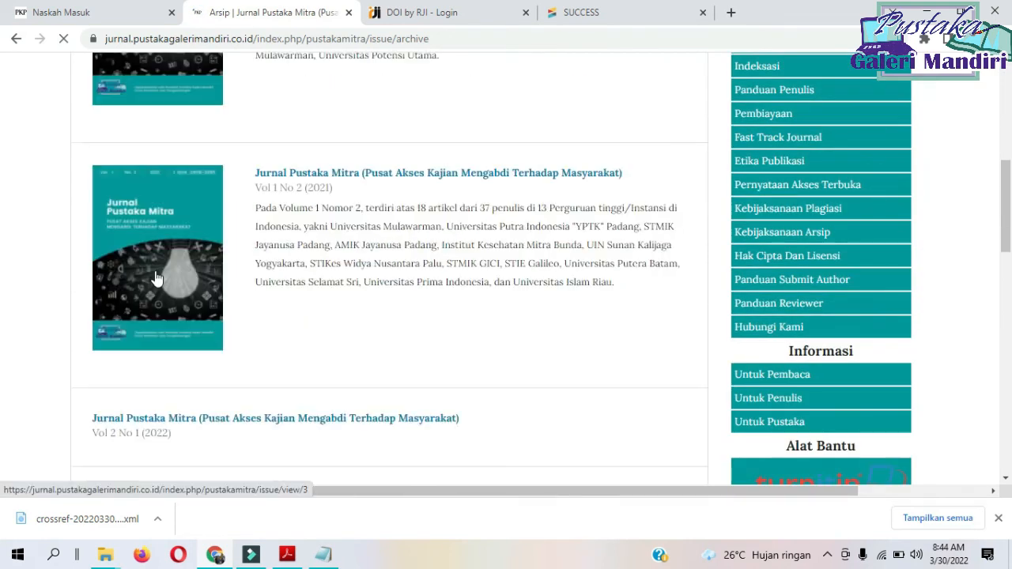
pyautogui.scroll(-3, 176, 261)
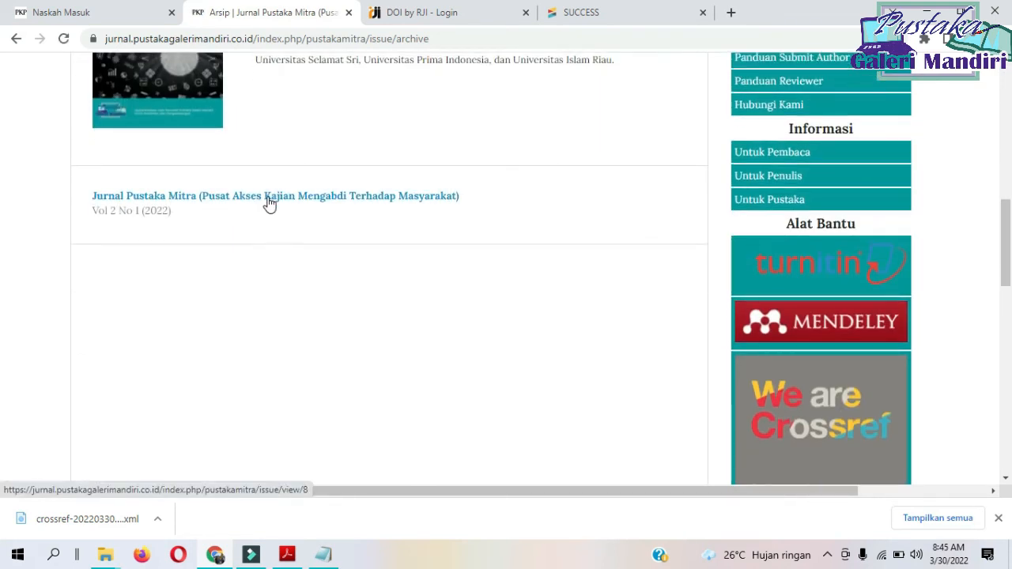
pyautogui.click(269, 198)
# Test the Vol 2 No 1 (2022) issue's own DOI link in a new tab, check the page it opens, and close that tab.
pyautogui.scroll(-3, 269, 204)
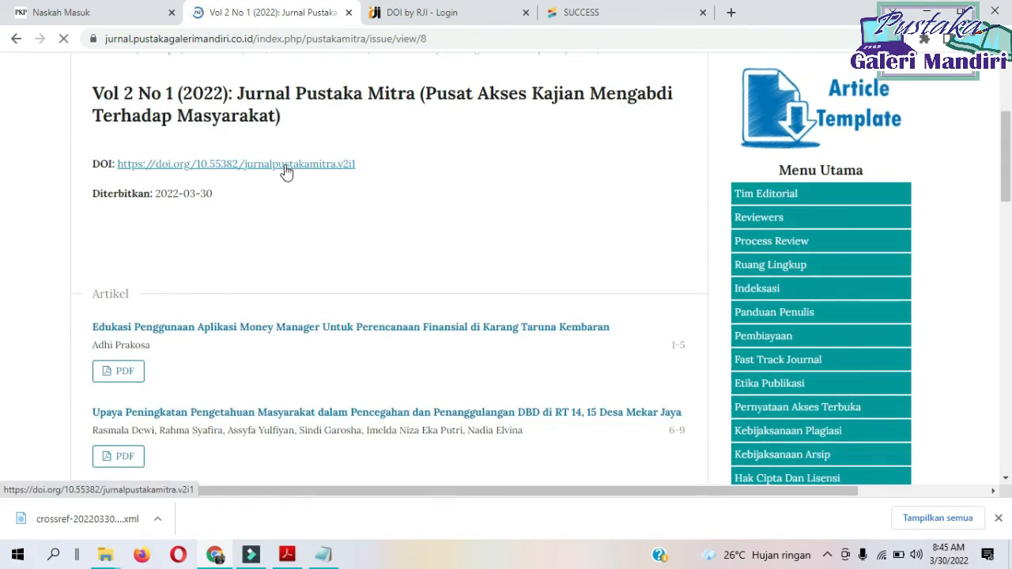
pyautogui.rightClick(287, 172)
pyautogui.click(328, 175)
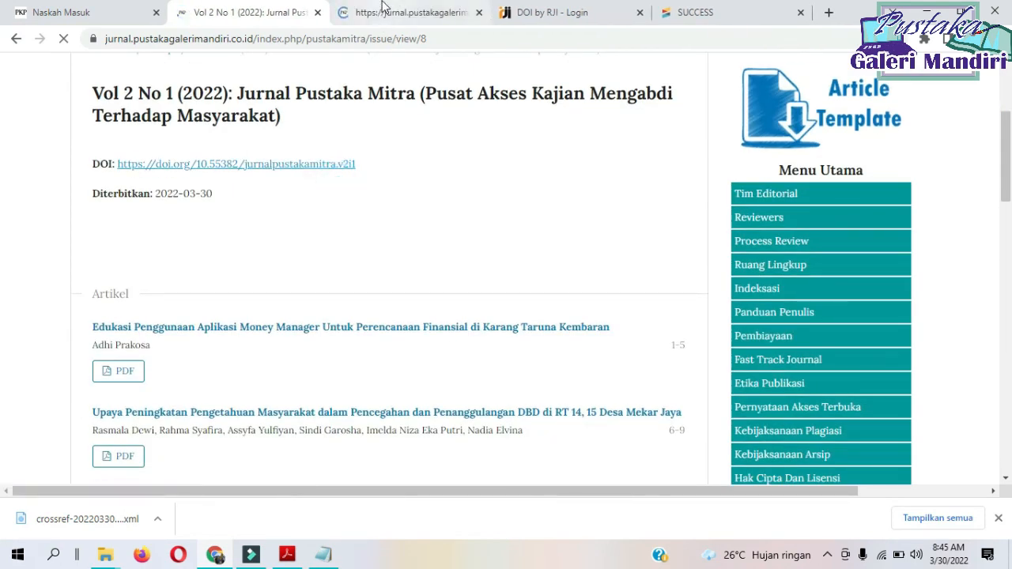
pyautogui.click(382, 20)
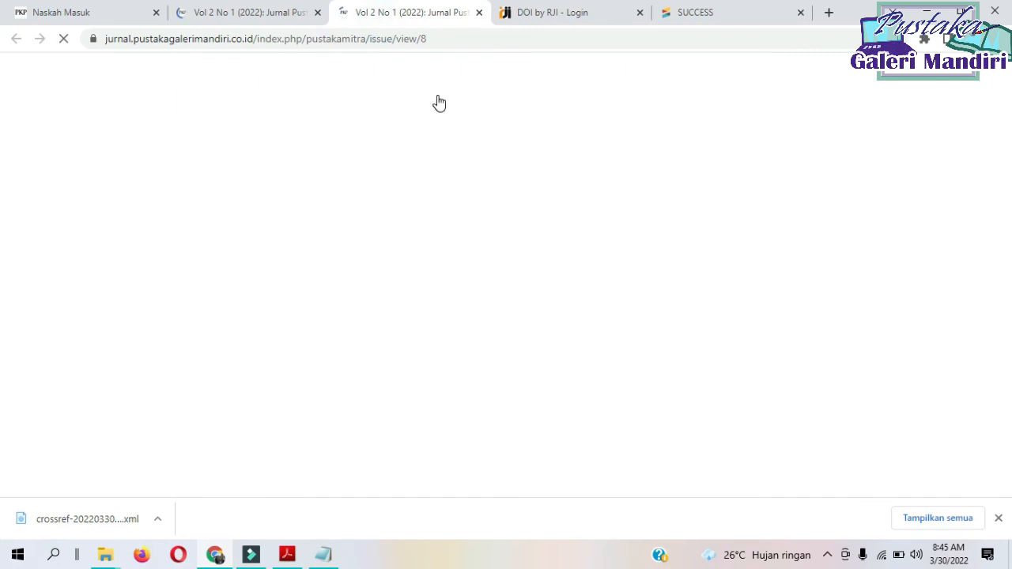
pyautogui.scroll(-1, 424, 348)
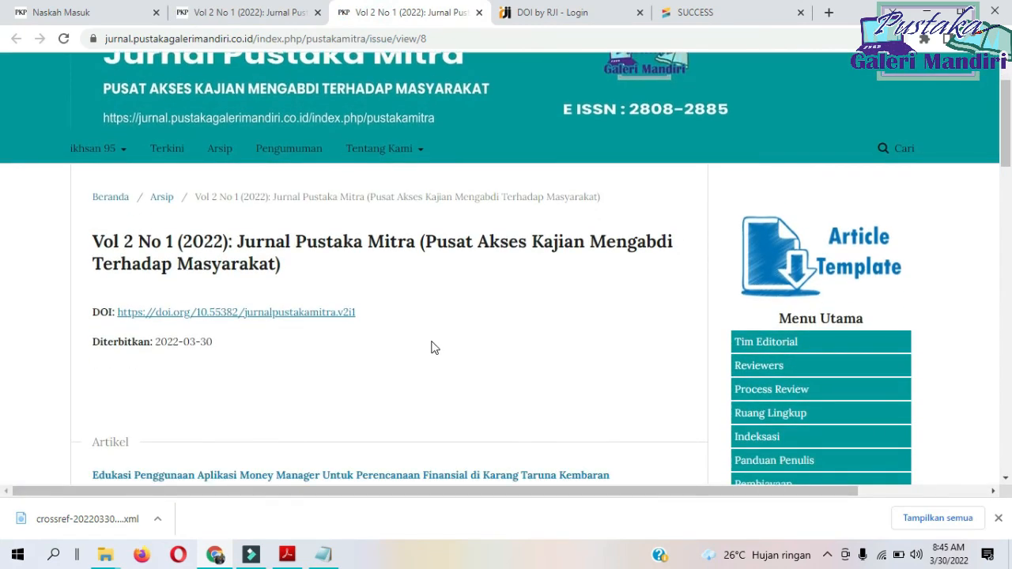
pyautogui.scroll(-7, 439, 311)
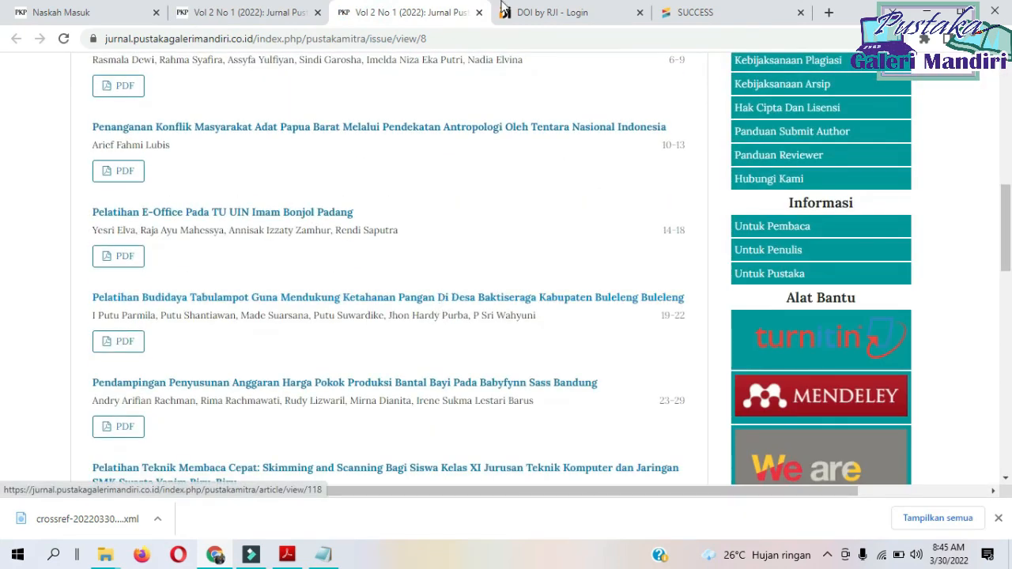
pyautogui.click(479, 13)
# Open the Toko Amskishop woven-craft marketing article on pages 50-53 and test its DOI link in a new tab.
pyautogui.scroll(-15, 289, 301)
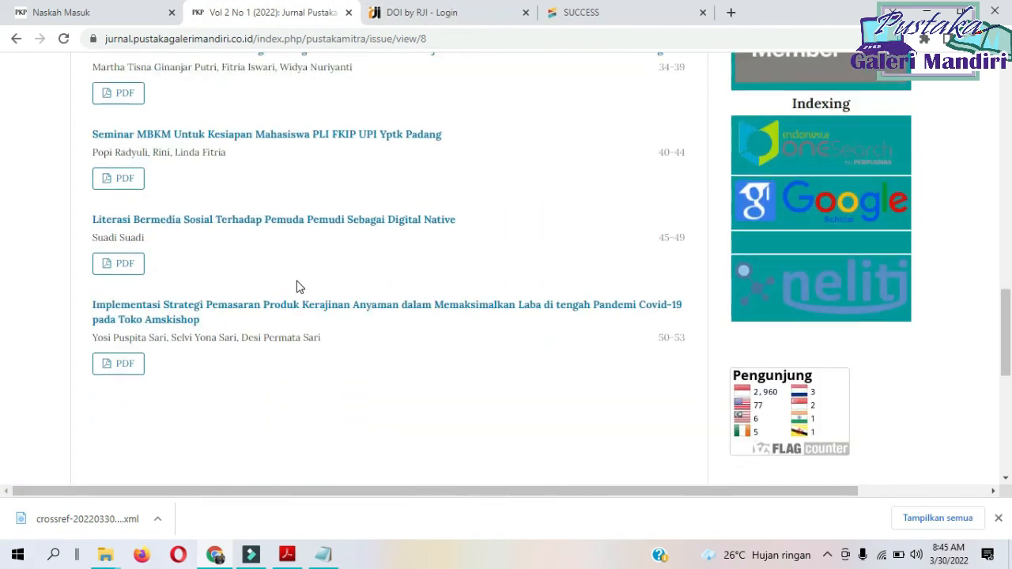
pyautogui.click(190, 310)
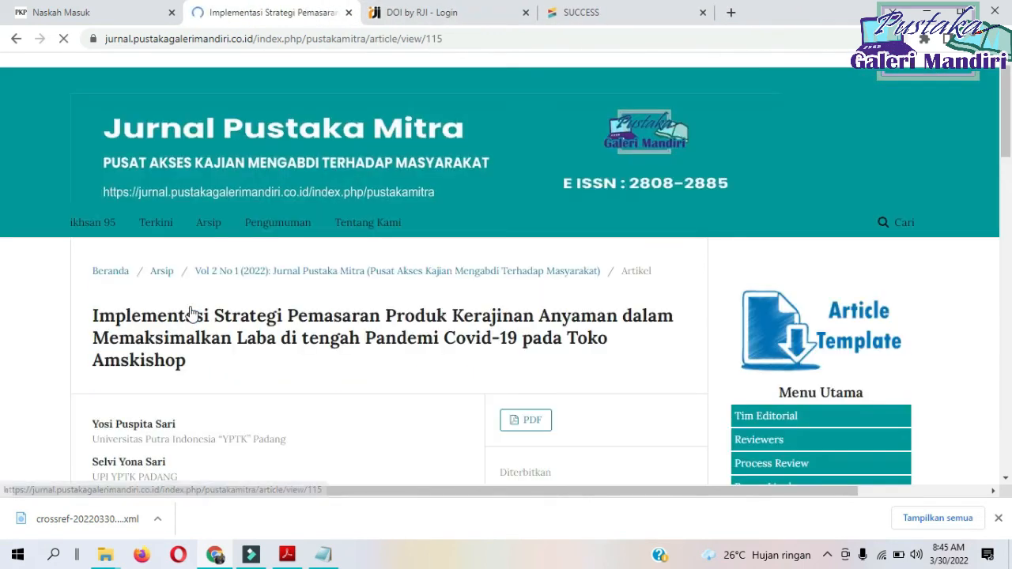
pyautogui.scroll(-1, 340, 282)
pyautogui.scroll(-3, 339, 282)
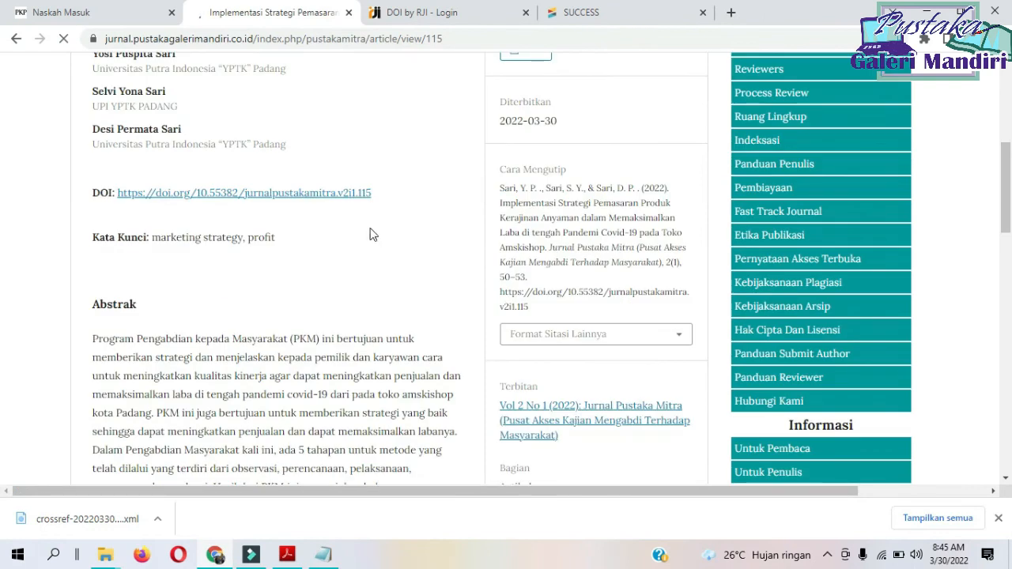
pyautogui.rightClick(312, 198)
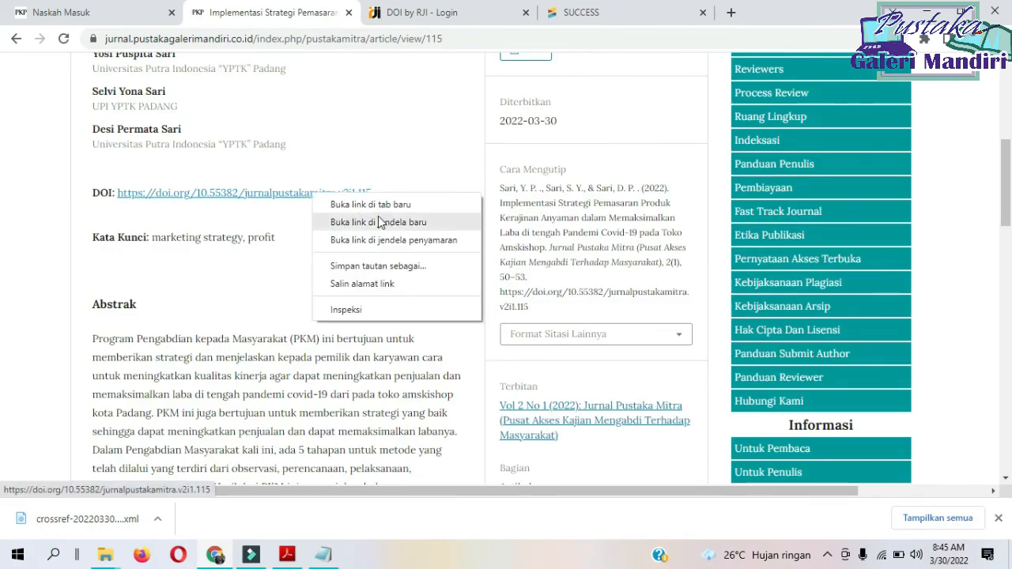
pyautogui.click(380, 207)
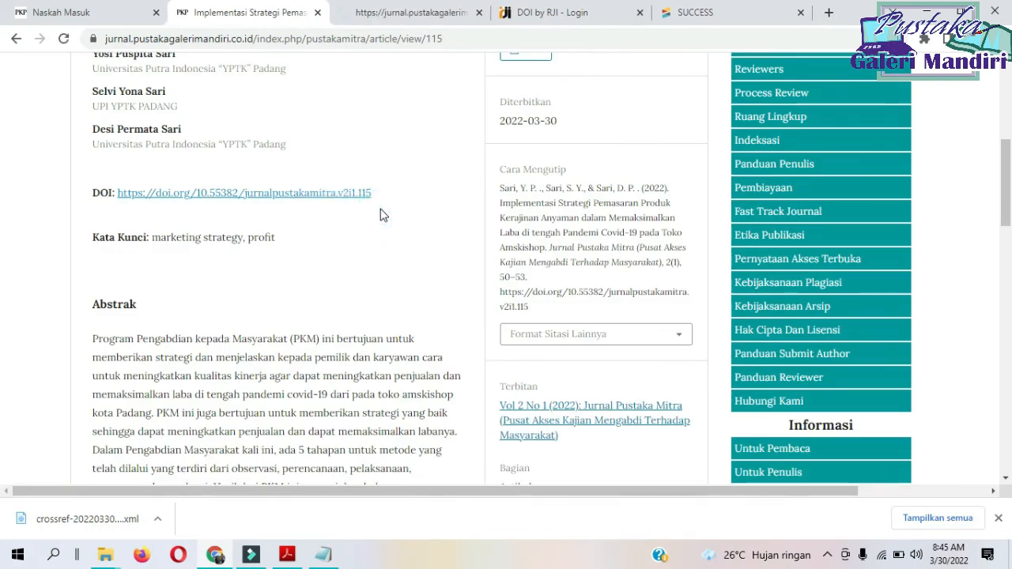
pyautogui.click(382, 21)
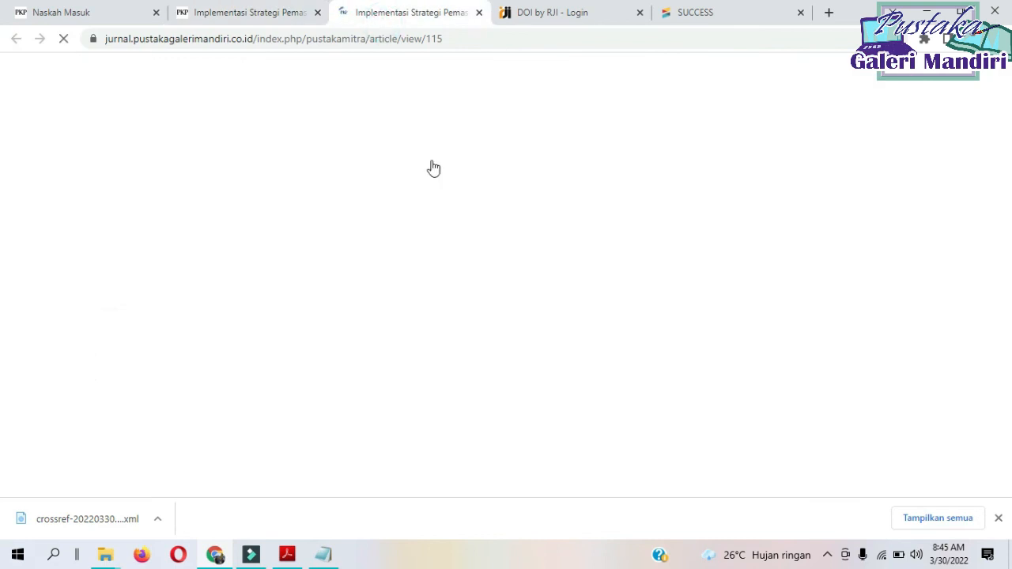
pyautogui.scroll(-4, 506, 215)
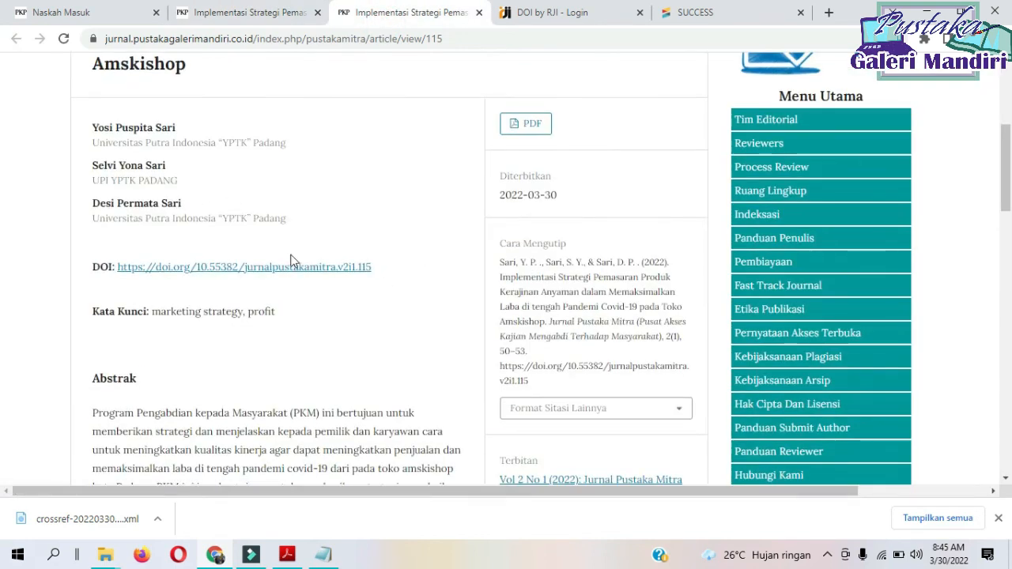